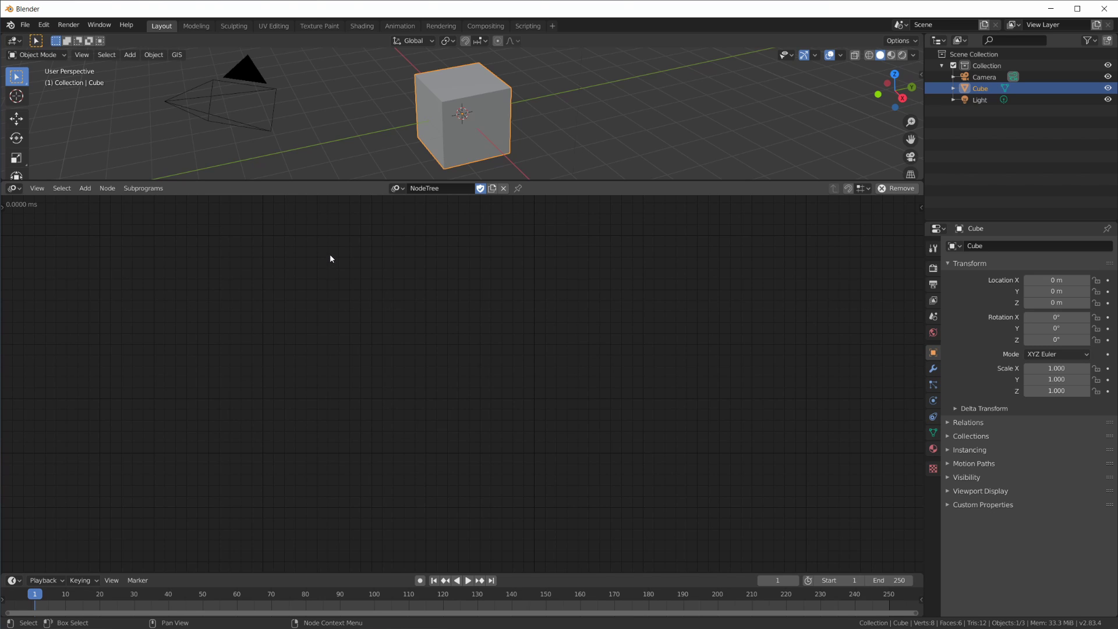
Add an Integer Input node to the empty node tree.
{"action": "key", "text": "shift+a"}
{"action": "mouse_move", "coordinate": [306, 135]}
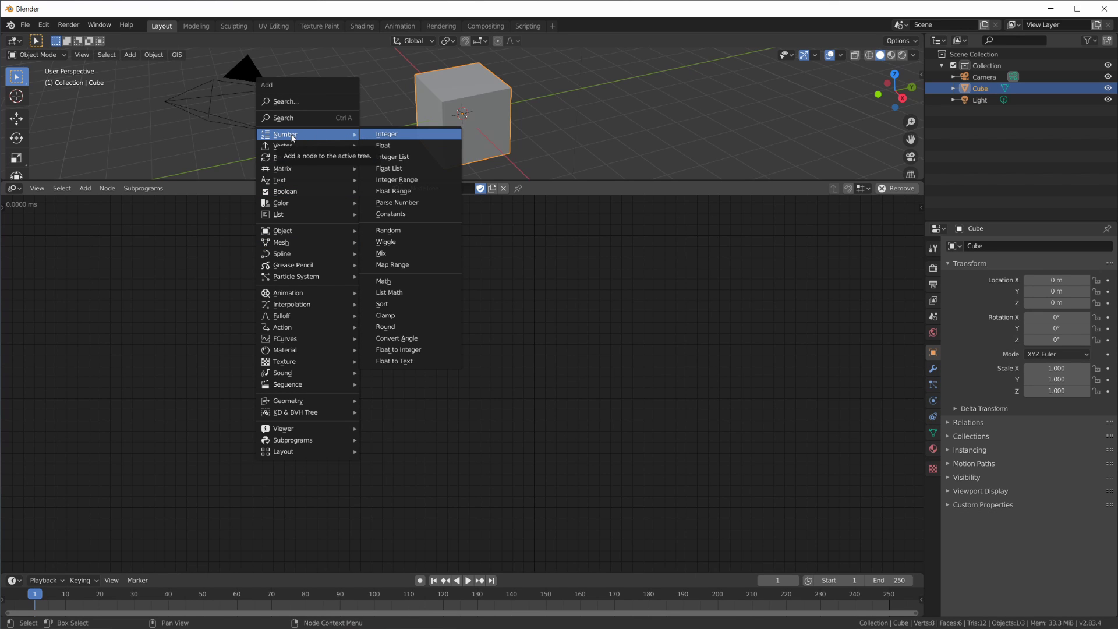
{"action": "left_click", "coordinate": [411, 140]}
{"action": "left_click", "coordinate": [332, 313]}
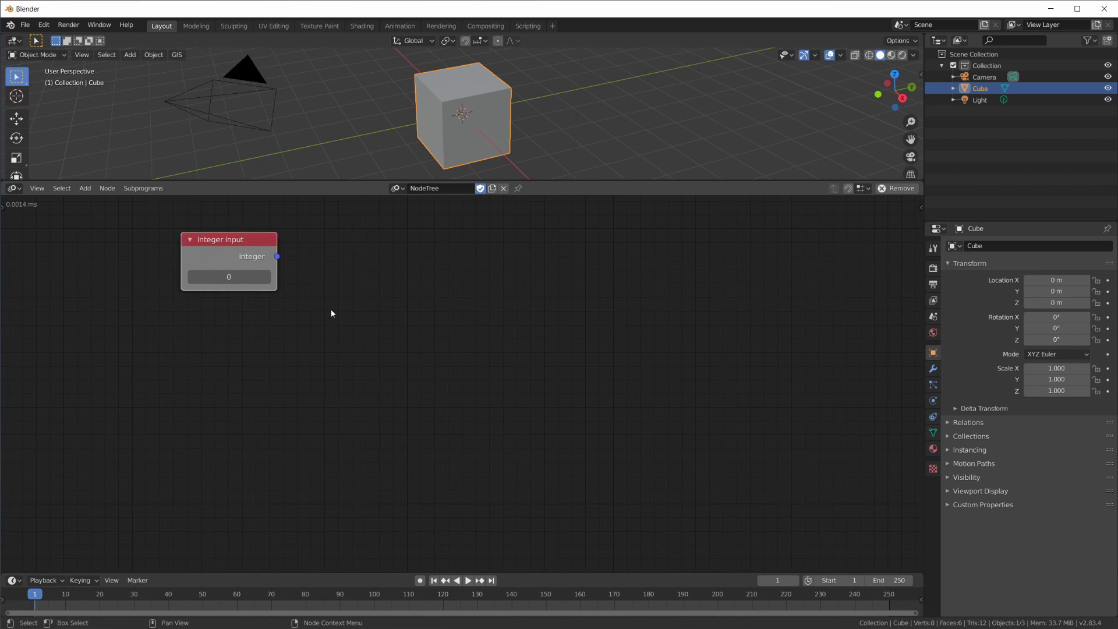
Set the Integer Input node's value to 10.
{"action": "left_click", "coordinate": [267, 277]}
{"action": "left_click", "coordinate": [267, 278]}
{"action": "left_click", "coordinate": [266, 278]}
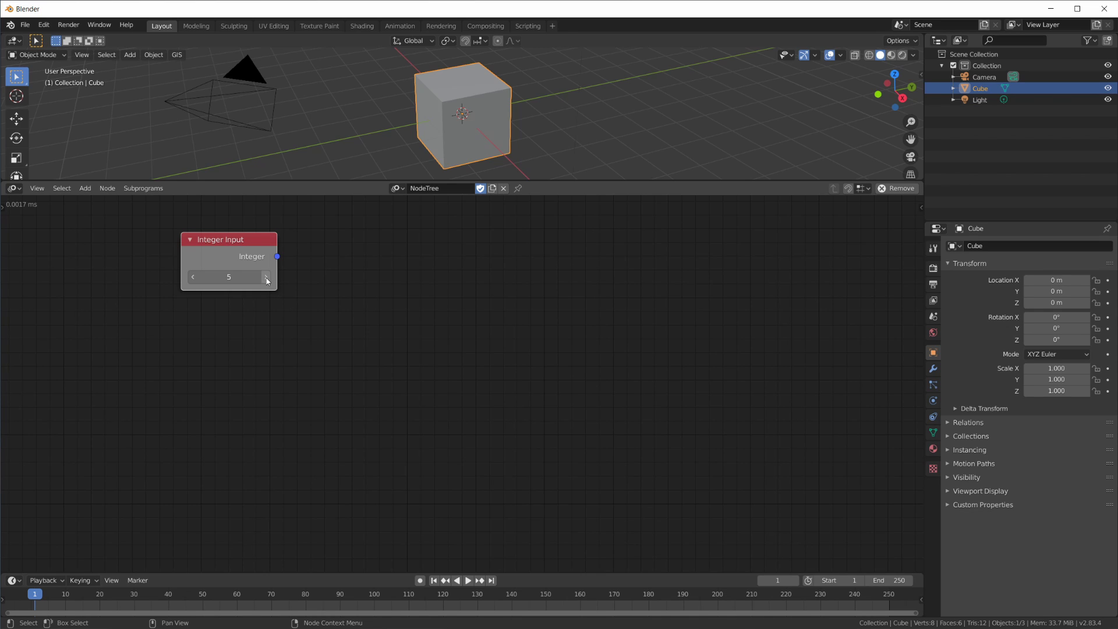
{"action": "left_click", "coordinate": [266, 278]}
{"action": "left_click", "coordinate": [267, 278]}
{"action": "left_click", "coordinate": [267, 277]}
{"action": "left_click", "coordinate": [267, 278]}
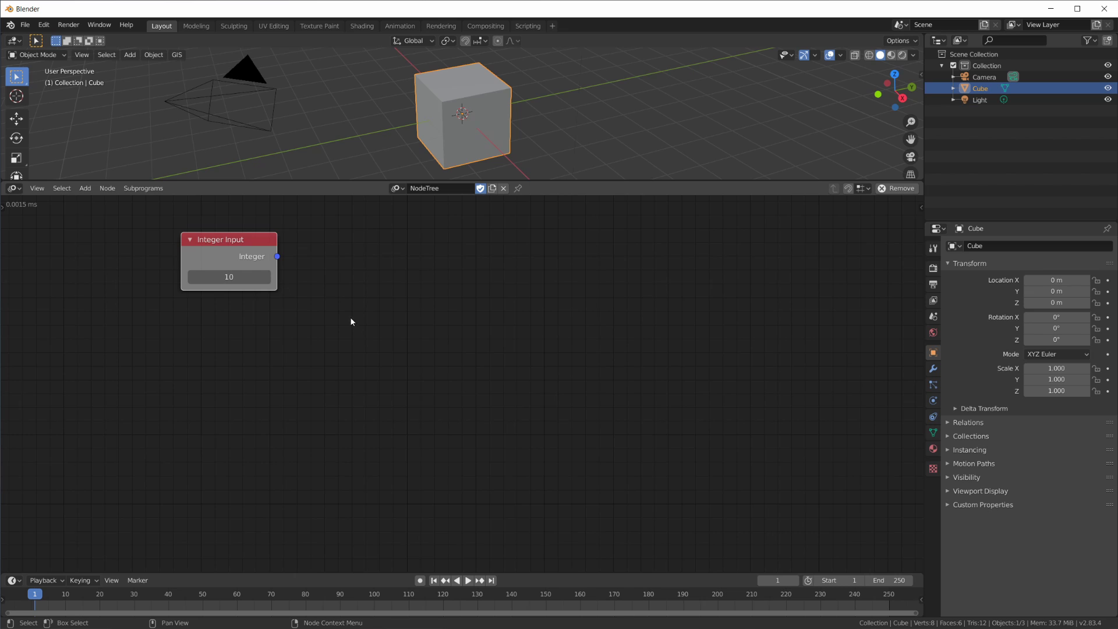
Add a Float Input node below the Integer Input node and set its value to 0.09.
{"action": "key", "text": "shift+a"}
{"action": "mouse_move", "coordinate": [314, 289]}
{"action": "left_click", "coordinate": [402, 291]}
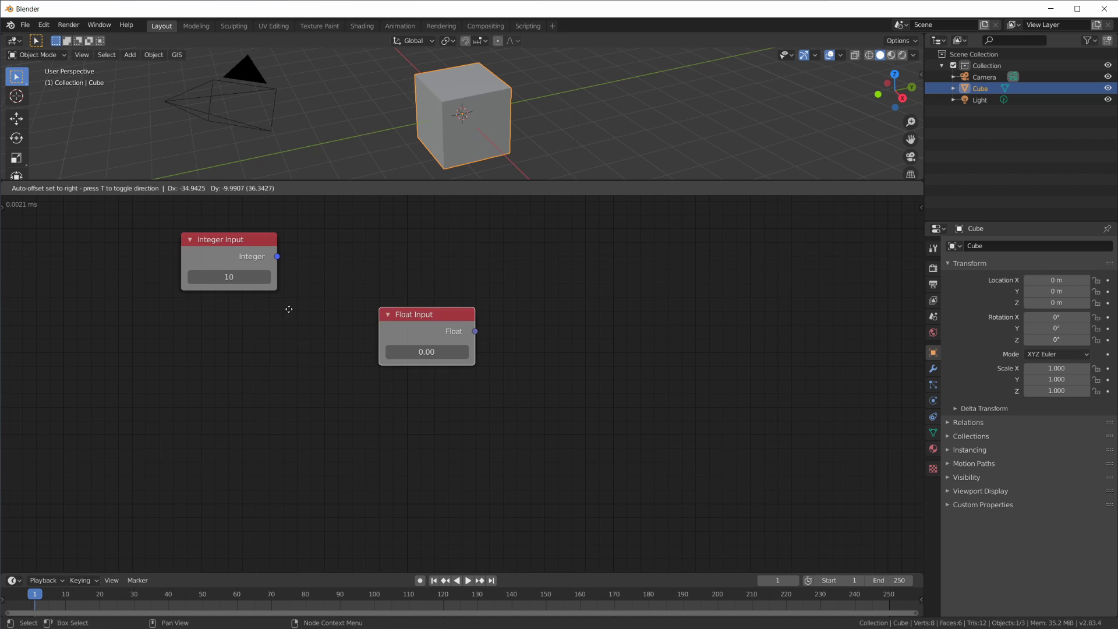
{"action": "left_click", "coordinate": [176, 318]}
{"action": "left_click_drag", "start_coordinate": [247, 363], "coordinate": [251, 366]}
{"action": "left_click_drag", "start_coordinate": [237, 323], "coordinate": [243, 316]}
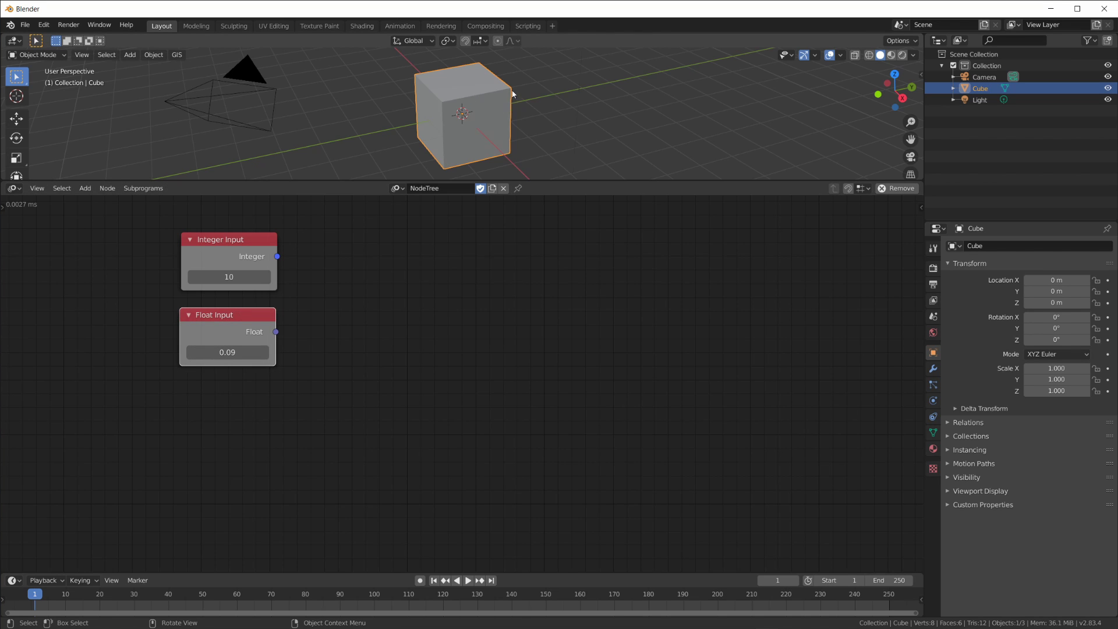
Select the cube's upper corner vertex in Edit Mode and move the Float Input node closer to the Integer Input node.
{"action": "key", "text": "Tab"}
{"action": "scroll", "coordinate": [521, 96], "scroll_direction": "up", "scroll_amount": 2}
{"action": "left_click", "coordinate": [533, 78]}
{"action": "middle_click_drag", "start_coordinate": [533, 78], "coordinate": [559, 94]}
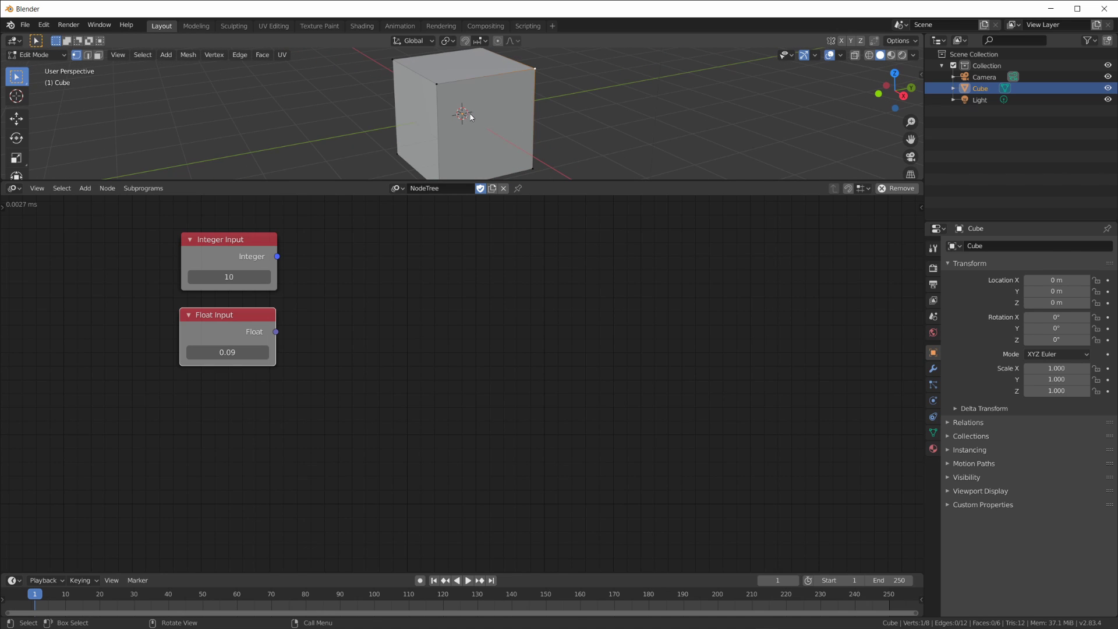
{"action": "key", "text": "g"}
{"action": "left_click", "coordinate": [533, 324]}
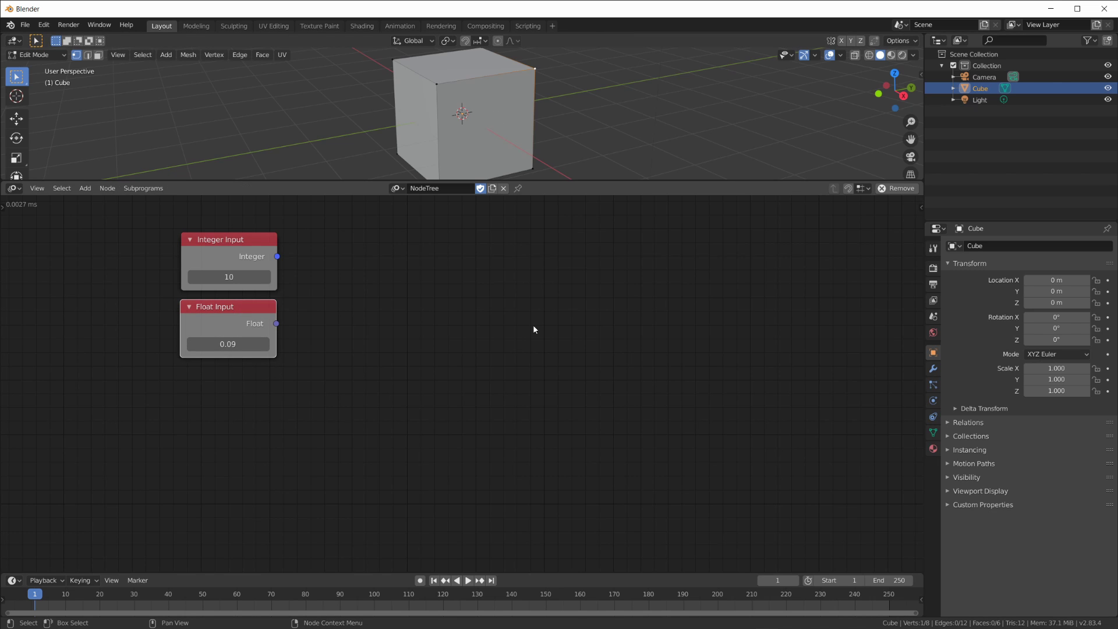
Set the cube's X location to -0.22 m and X rotation to 10.6°, and return to Object Mode.
{"action": "mouse_move", "coordinate": [1051, 280]}
{"action": "left_mouse_down"}
{"action": "mouse_move", "coordinate": [1024, 280]}
{"action": "mouse_move", "coordinate": [1052, 280]}
{"action": "left_mouse_up"}
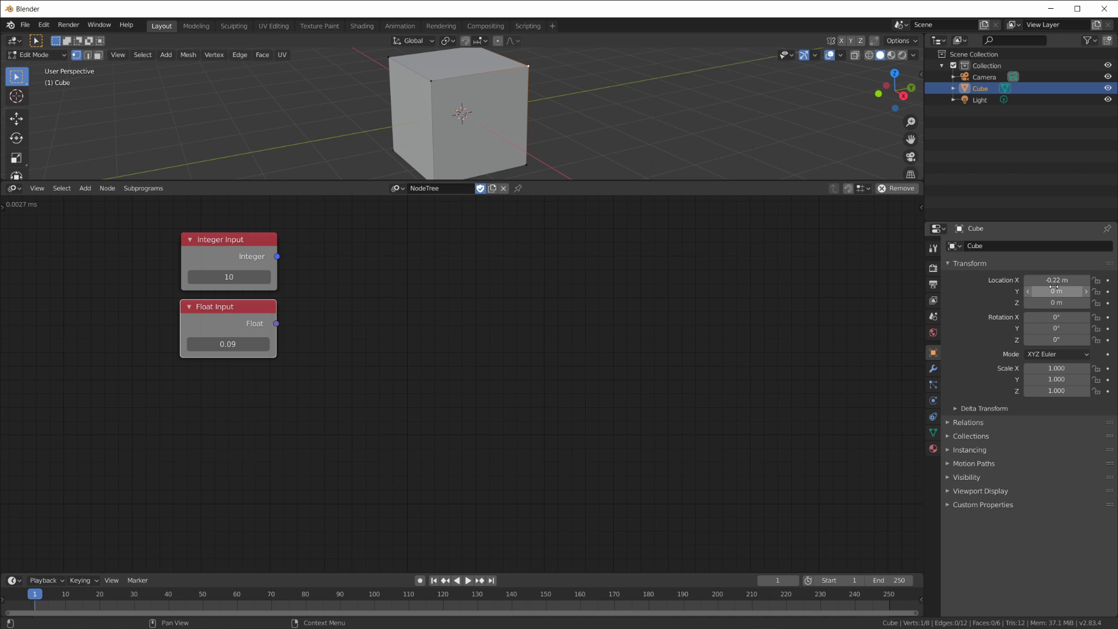
{"action": "left_click_drag", "start_coordinate": [1054, 318], "coordinate": [1072, 318]}
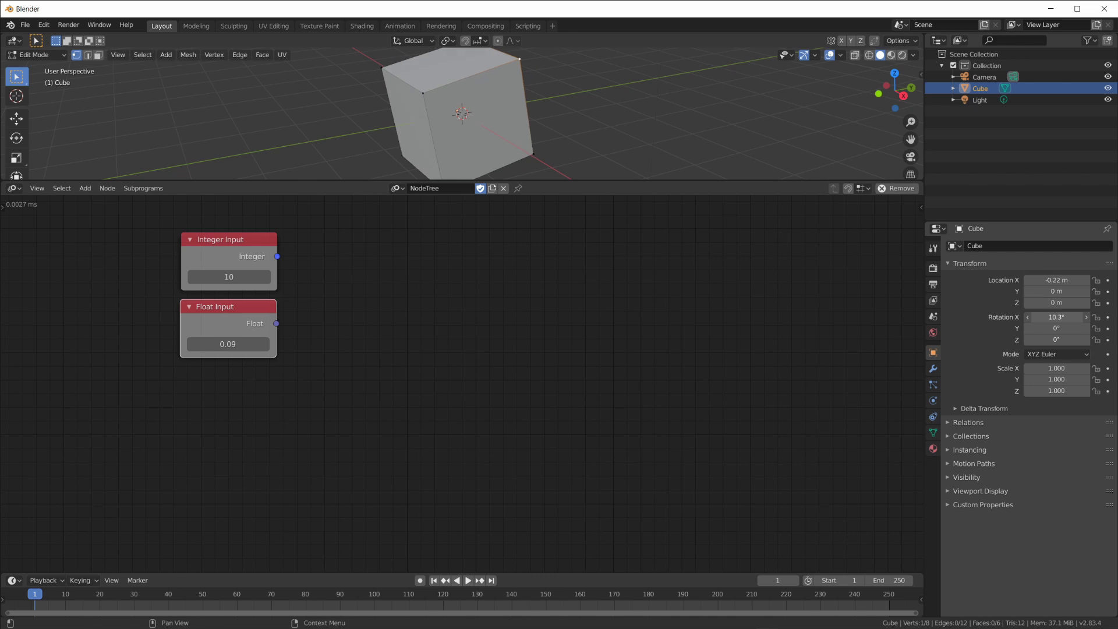
{"action": "key", "text": "Tab"}
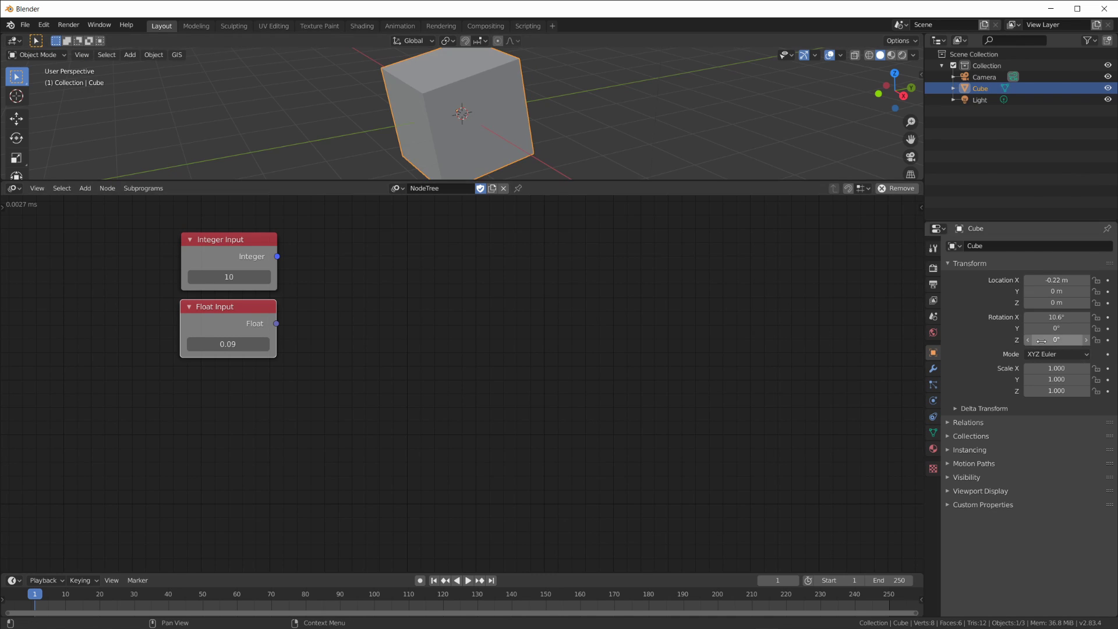
Nudge the Float Input node into place and set the Integer Input node's value to 12.
{"action": "left_click_drag", "start_coordinate": [252, 312], "coordinate": [248, 306]}
{"action": "scroll", "coordinate": [325, 331], "scroll_direction": "right", "scroll_amount": 5}
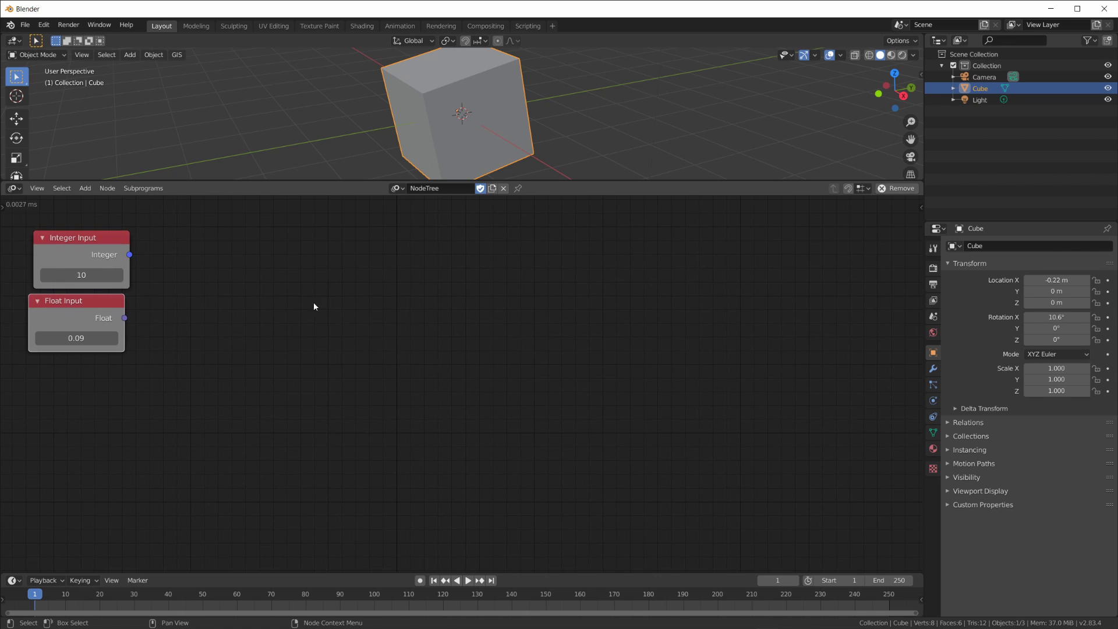
{"action": "key", "text": "shift+a"}
{"action": "mouse_move", "coordinate": [295, 261]}
{"action": "left_click_drag", "start_coordinate": [130, 254], "coordinate": [239, 251]}
{"action": "left_click_drag", "start_coordinate": [101, 275], "coordinate": [163, 270]}
Add a Create Integer List node beside the Integer Input node.
{"action": "key", "text": "shift+a"}
{"action": "mouse_move", "coordinate": [221, 262]}
{"action": "left_click", "coordinate": [315, 286]}
{"action": "left_click", "coordinate": [163, 224]}
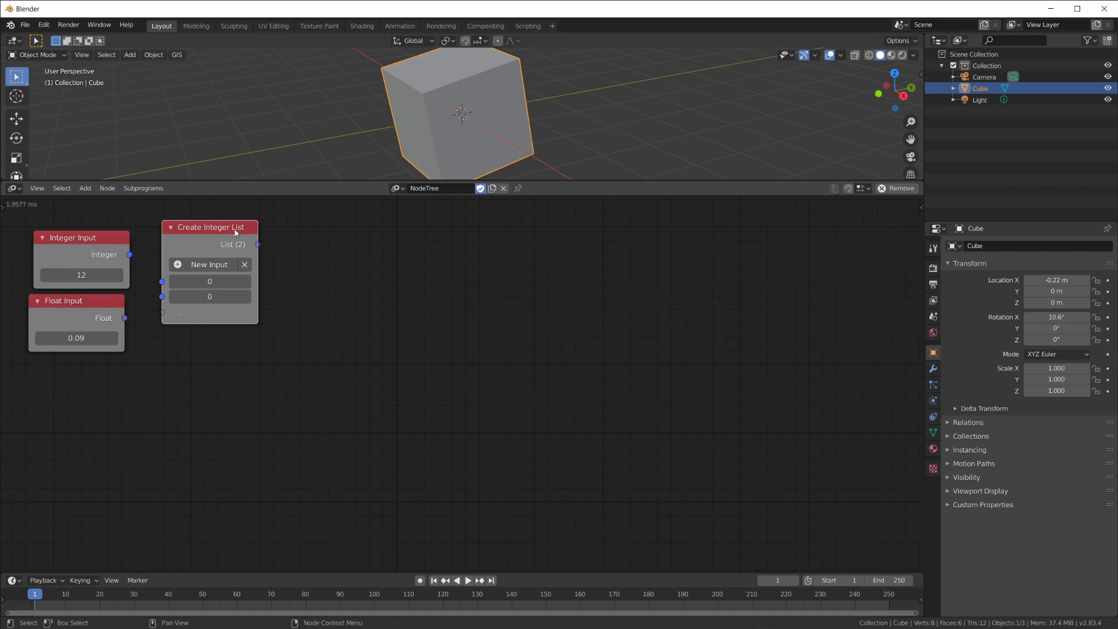
{"action": "left_click_drag", "start_coordinate": [235, 233], "coordinate": [241, 238]}
Set the first two entries of the Create Integer List node to 3 and 7.
{"action": "left_click", "coordinate": [253, 287]}
{"action": "left_click", "coordinate": [253, 286]}
{"action": "left_click", "coordinate": [252, 286]}
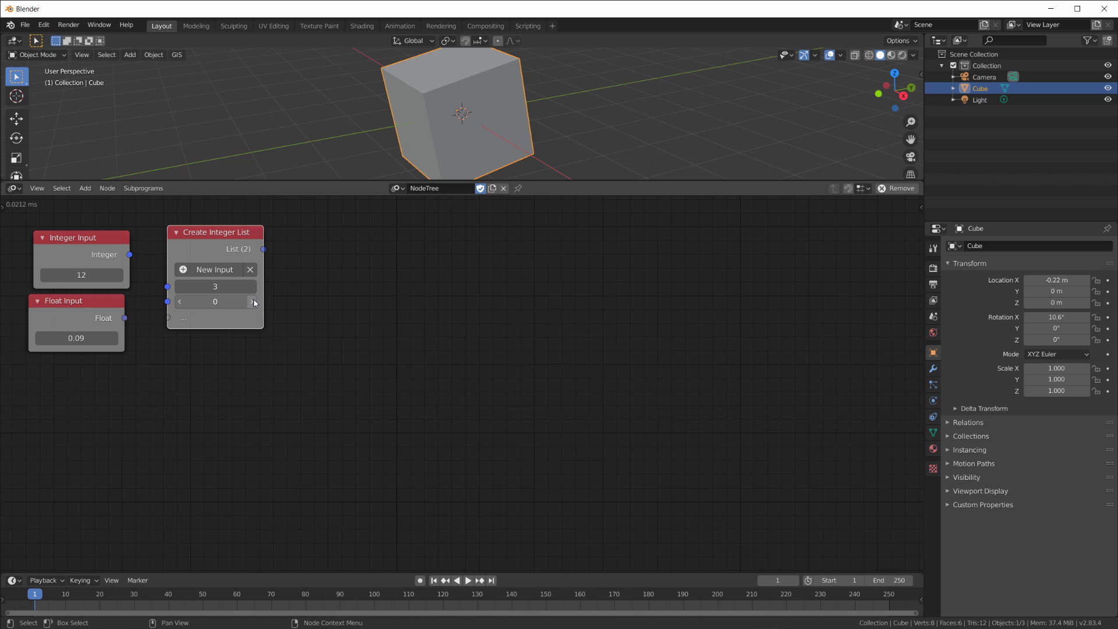
{"action": "left_click", "coordinate": [251, 301]}
{"action": "left_click", "coordinate": [251, 301]}
{"action": "left_click", "coordinate": [251, 301]}
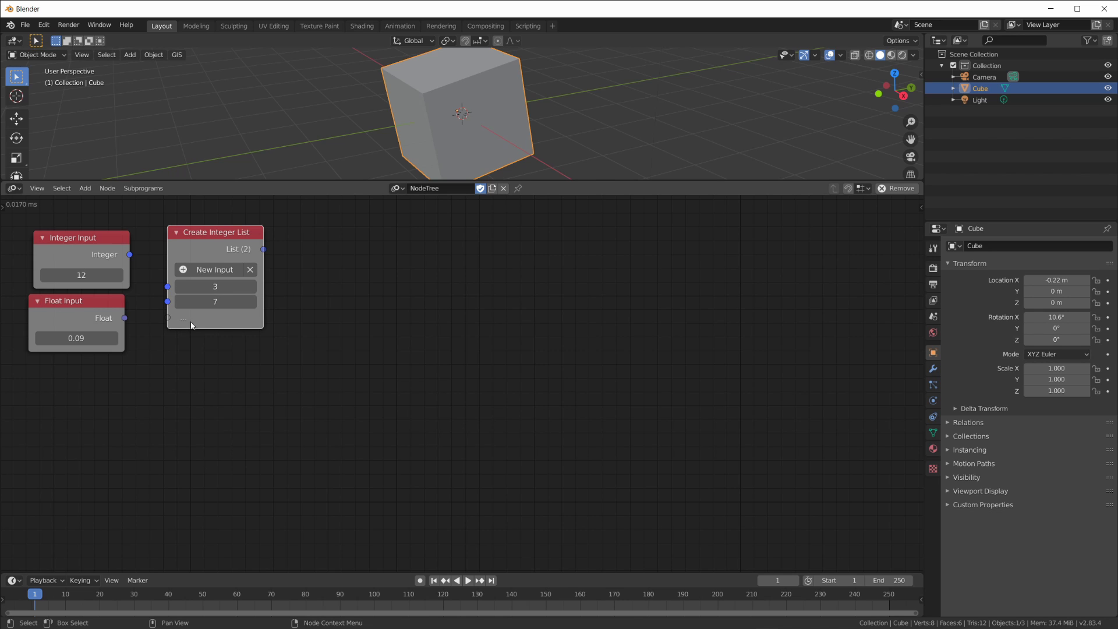
Add a third input to the Create Integer List node and set it to 15.
{"action": "left_click", "coordinate": [217, 269]}
{"action": "left_click", "coordinate": [231, 316]}
{"action": "type", "text": "15"}
{"action": "key", "text": "Return"}
Add a Viewer node and connect the Create Integer List output to it.
{"action": "left_click_drag", "start_coordinate": [263, 249], "coordinate": [453, 261]}
{"action": "key", "text": "shift+a"}
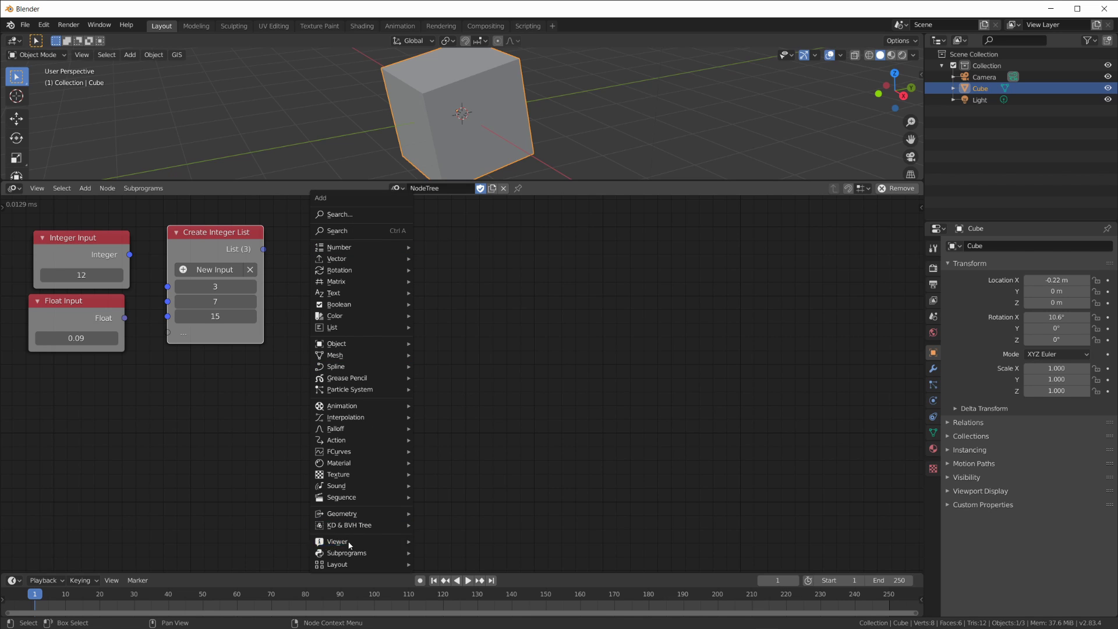
{"action": "left_click", "coordinate": [439, 540]}
{"action": "left_click", "coordinate": [372, 251]}
{"action": "left_click_drag", "start_coordinate": [263, 249], "coordinate": [352, 246]}
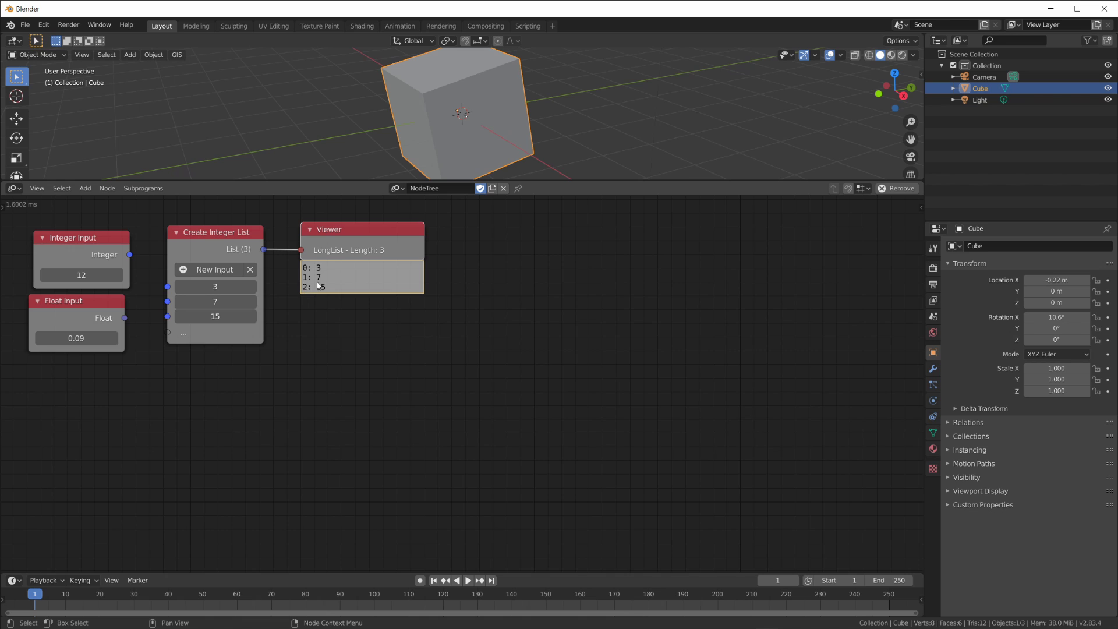
Delete the Viewer node attached to the Create Integer List node.
{"action": "left_click_drag", "start_coordinate": [101, 240], "coordinate": [99, 235]}
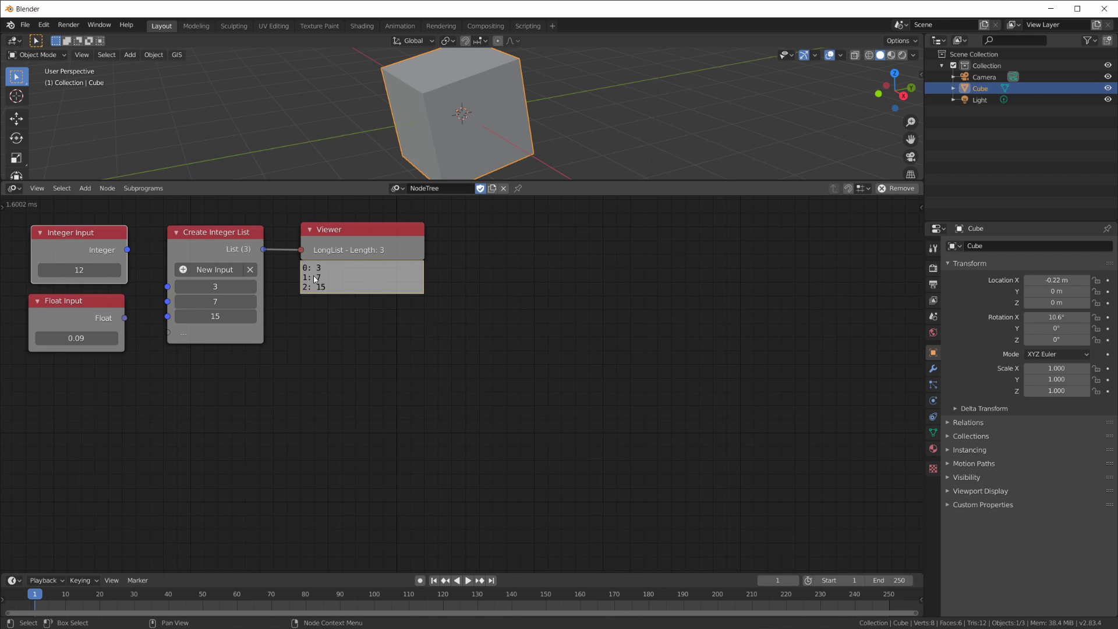
{"action": "left_click", "coordinate": [323, 274]}
{"action": "key", "text": "x"}
Add a Combine Vector node beside the integer list and set X to -3.03, Y to -9.48 and Z to 1.77.
{"action": "key", "text": "shift+a"}
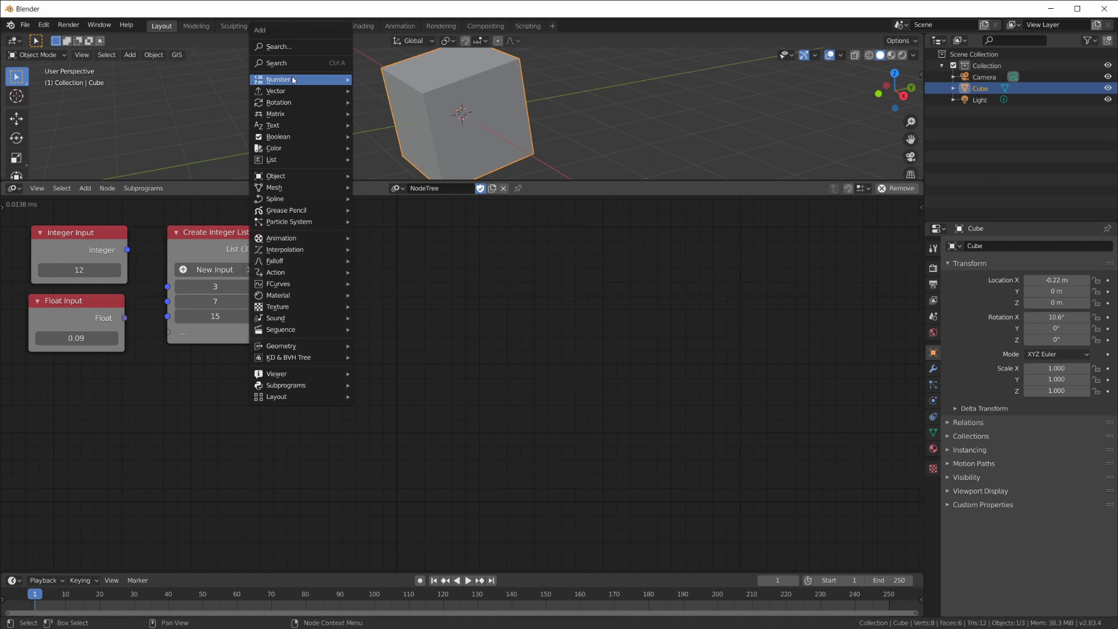
{"action": "mouse_move", "coordinate": [295, 85]}
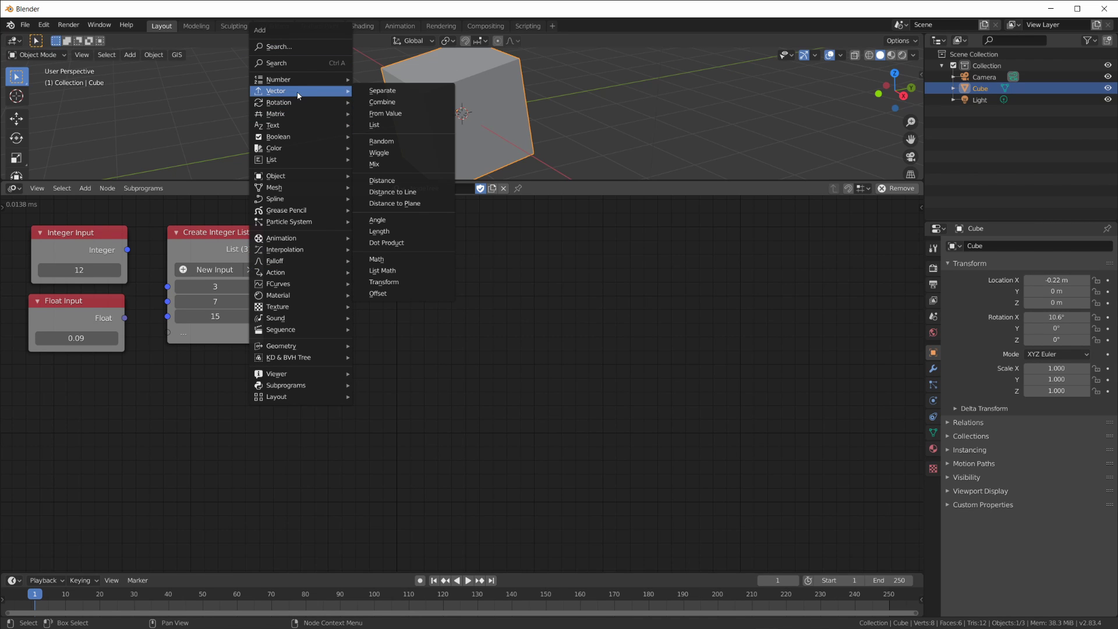
{"action": "left_click", "coordinate": [397, 102]}
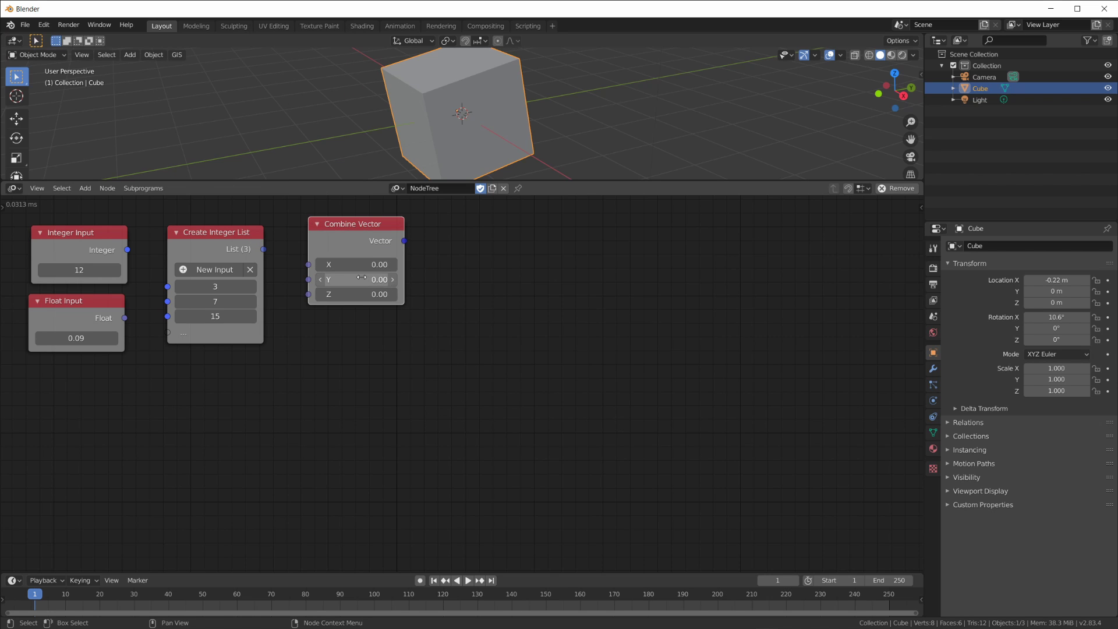
{"action": "left_click", "coordinate": [366, 232]}
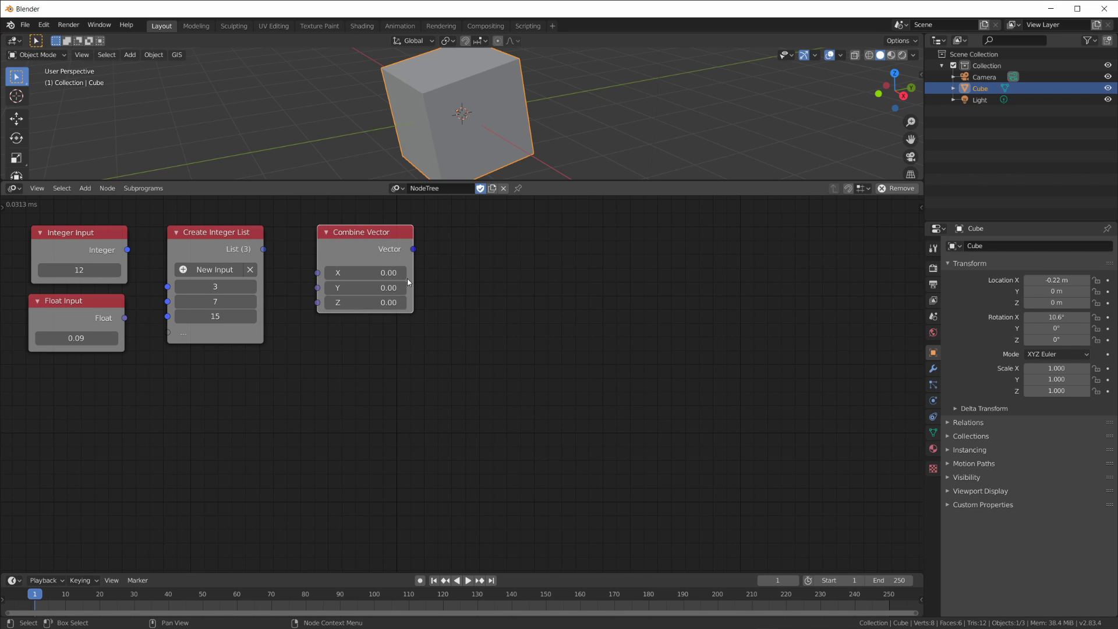
{"action": "key", "text": "ctrl+alt+v"}
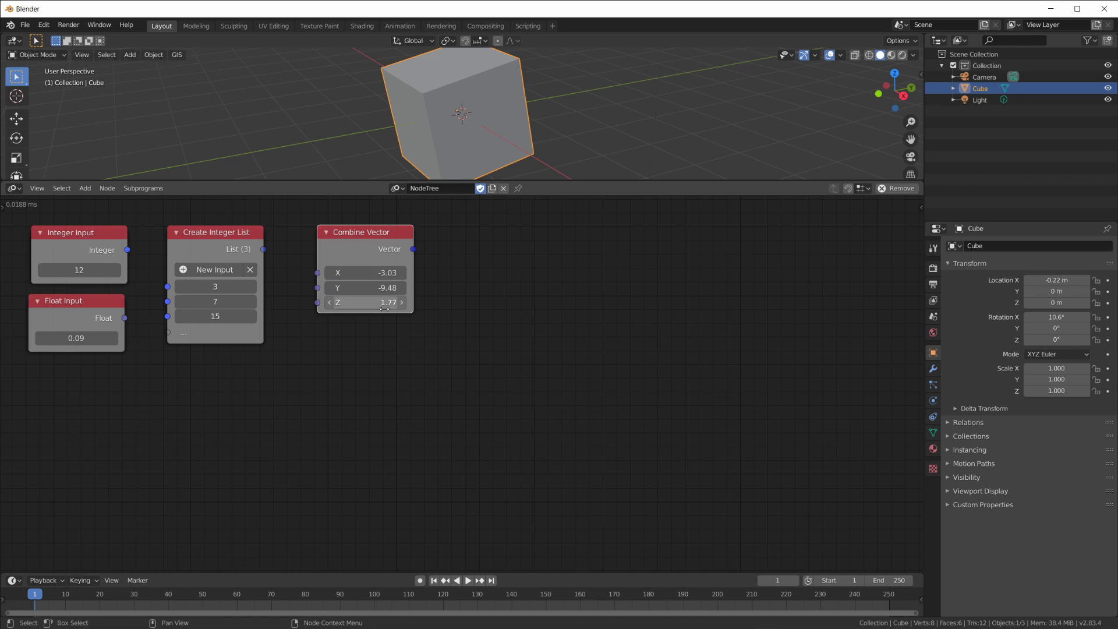
{"action": "left_click_drag", "start_coordinate": [387, 288], "coordinate": [384, 288]}
Connect the Float Input node to the Combine Vector's X input and set the float value to -2.25.
{"action": "left_click_drag", "start_coordinate": [72, 331], "coordinate": [318, 272]}
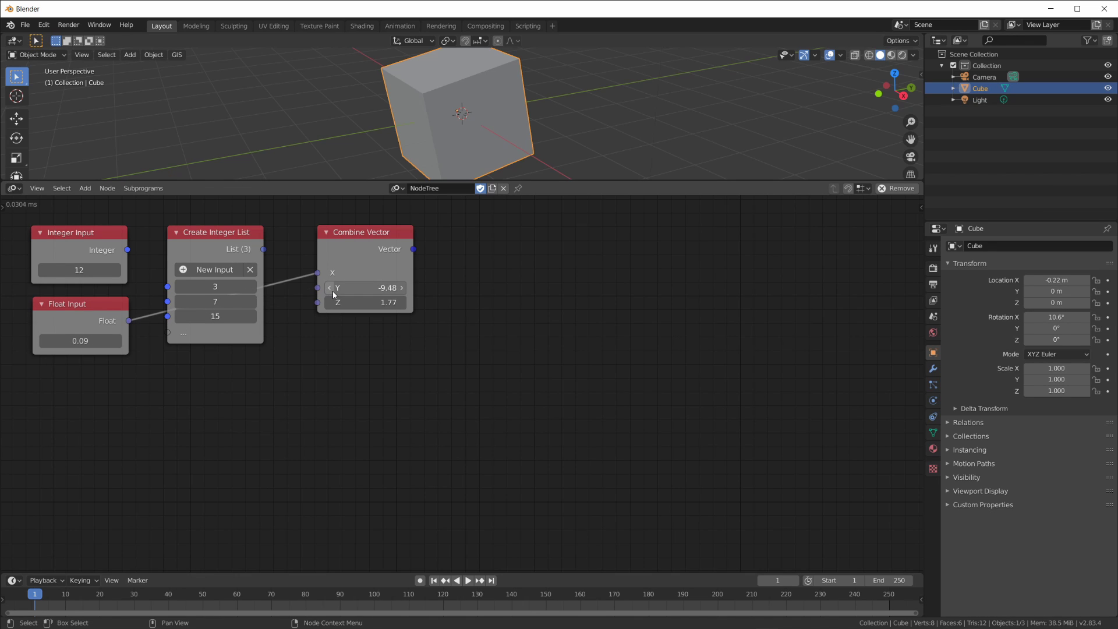
{"action": "left_click_drag", "start_coordinate": [80, 340], "coordinate": [122, 341]}
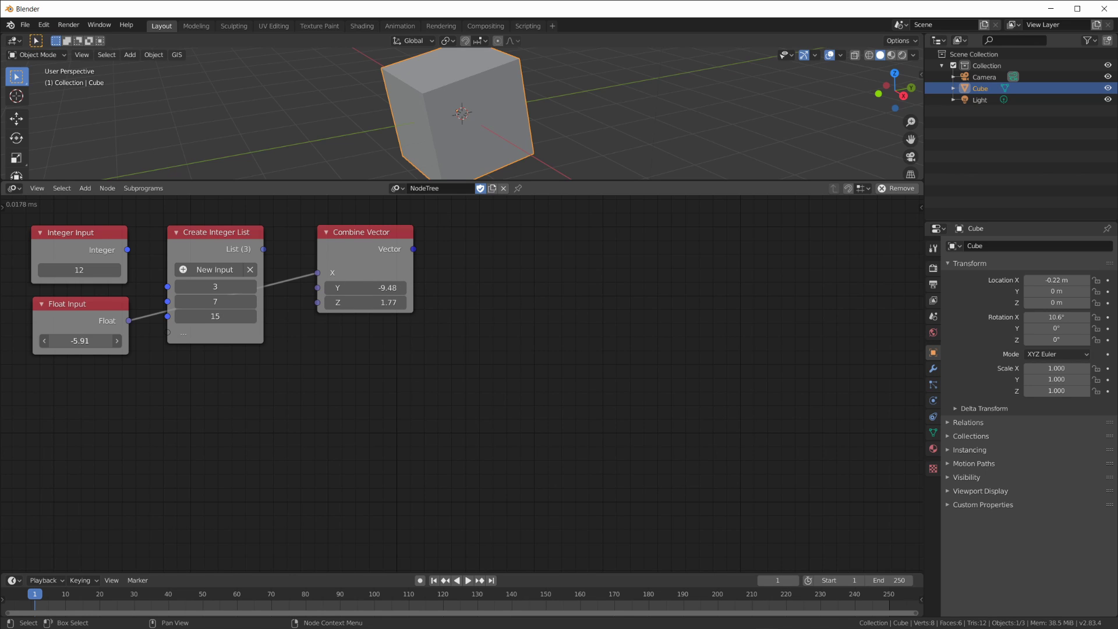
Move the Create Integer List node down and disconnect the Float Input from the Combine Vector's X input.
{"action": "left_click_drag", "start_coordinate": [215, 231], "coordinate": [219, 332]}
{"action": "left_click_drag", "start_coordinate": [317, 273], "coordinate": [377, 257]}
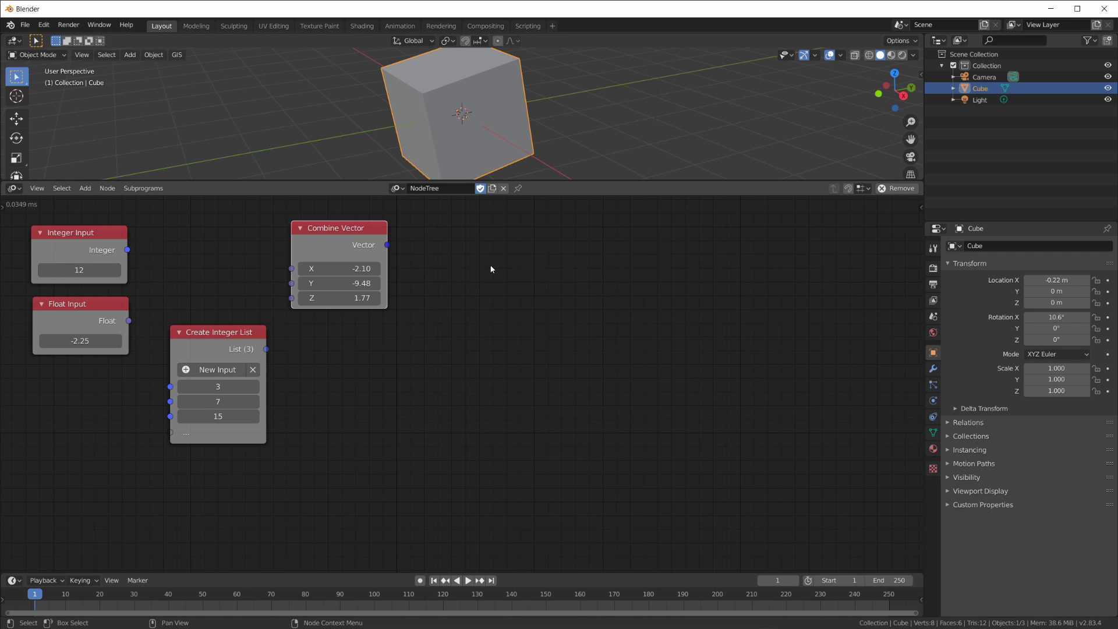
Add a Combine Euler node beneath the Combine Vector node and move the Create Integer List node back up.
{"action": "key", "text": "shift+a"}
{"action": "mouse_move", "coordinate": [483, 265]}
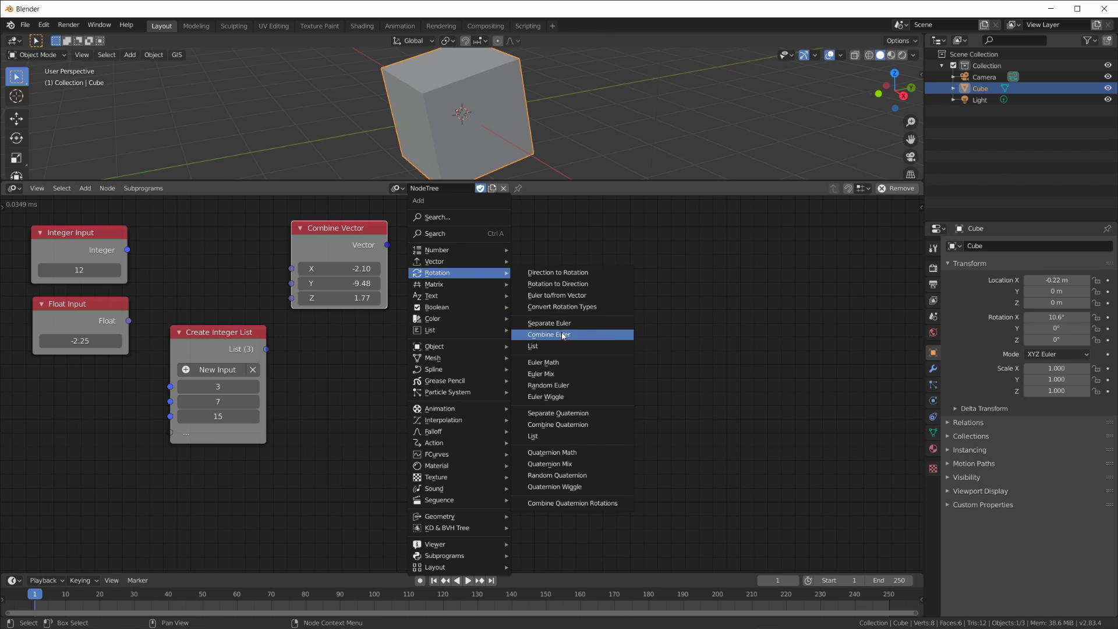
{"action": "left_click", "coordinate": [548, 335]}
{"action": "left_click", "coordinate": [289, 324]}
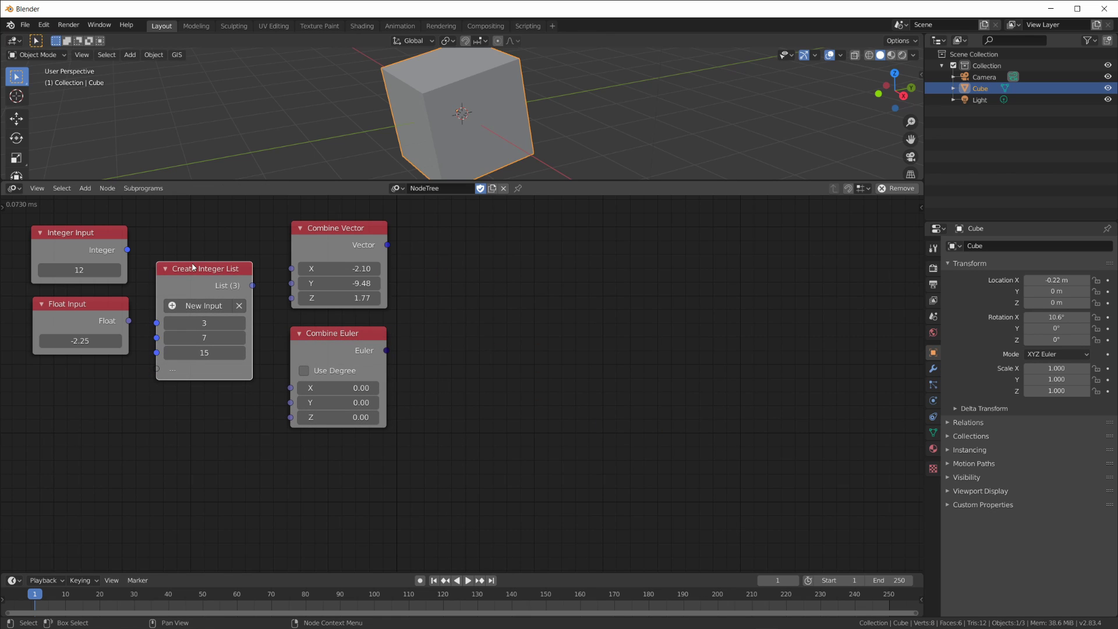
Set the cube's X rotation to -10.3° and nudge the Combine Euler node slightly down.
{"action": "left_click_drag", "start_coordinate": [366, 268], "coordinate": [371, 269]}
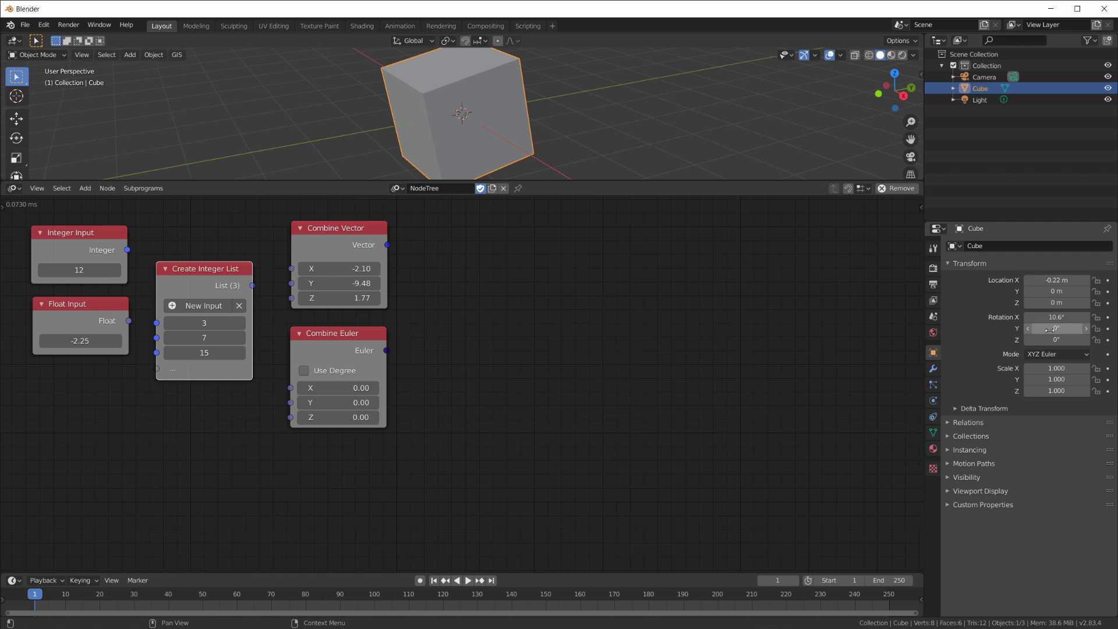
{"action": "left_click_drag", "start_coordinate": [1056, 316], "coordinate": [1030, 317]}
{"action": "left_click_drag", "start_coordinate": [356, 340], "coordinate": [320, 345]}
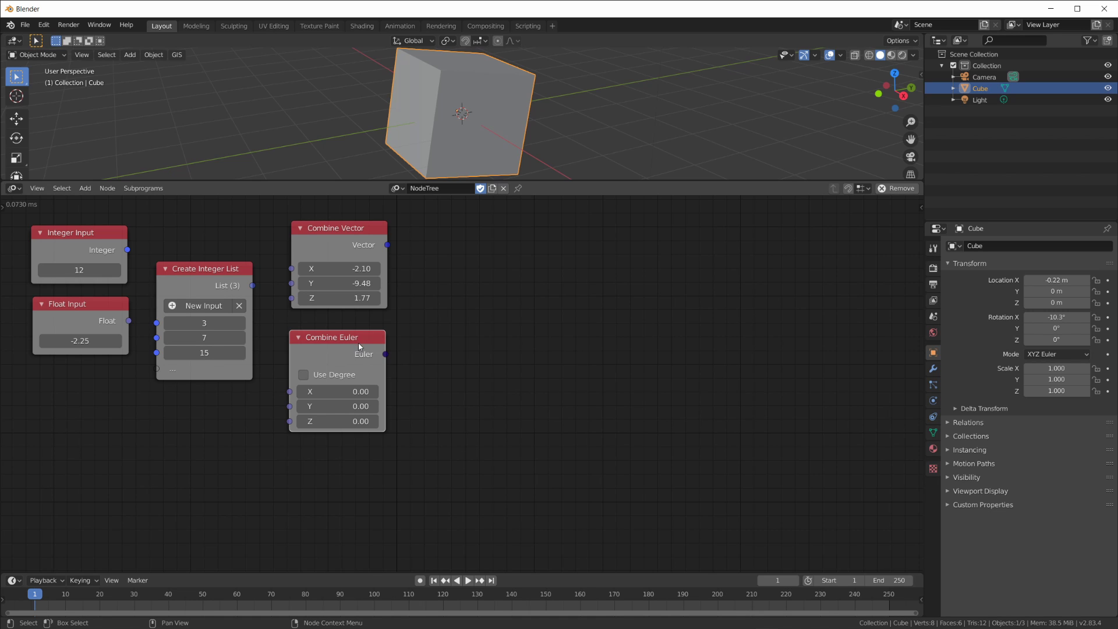
Enter 90 as the Combine Euler node's X angle, enable Use Degree and adjust X to 73.50.
{"action": "left_click", "coordinate": [343, 391]}
{"action": "type", "text": "90"}
{"action": "key", "text": "Return"}
{"action": "left_click_drag", "start_coordinate": [330, 342], "coordinate": [329, 346]}
{"action": "left_click_drag", "start_coordinate": [375, 398], "coordinate": [355, 399]}
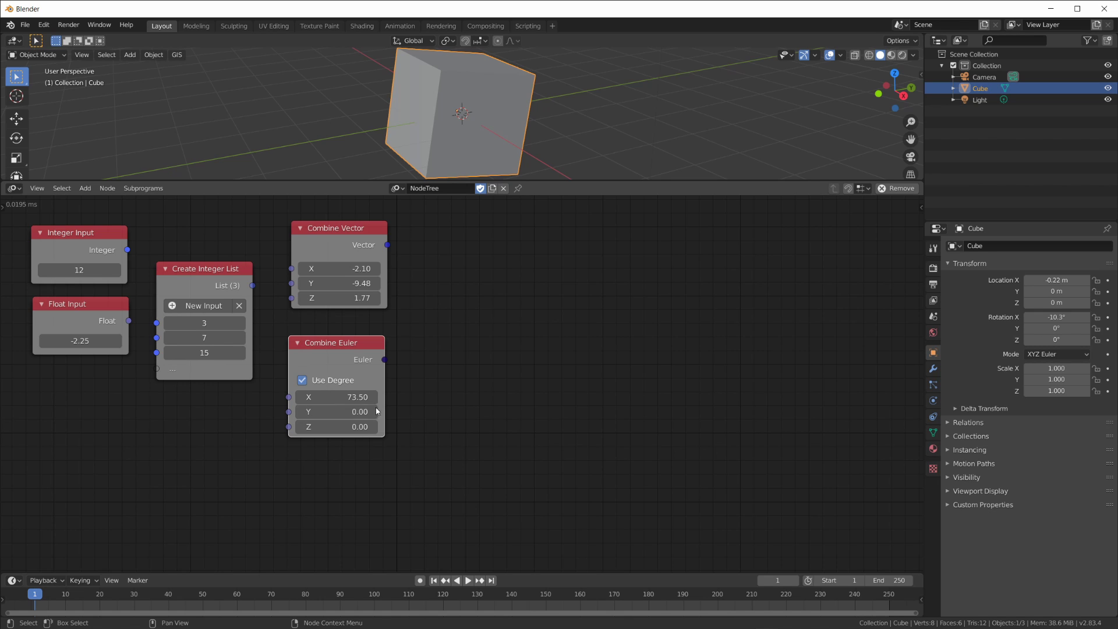
Set the Combine Euler node's X to 90 and Y to 180 degrees, and move the node up beneath Combine Vector.
{"action": "left_click", "coordinate": [343, 398]}
{"action": "type", "text": "90"}
{"action": "key", "text": "Return"}
{"action": "left_click", "coordinate": [344, 412]}
{"action": "type", "text": "180"}
{"action": "key", "text": "Return"}
{"action": "left_click_drag", "start_coordinate": [356, 347], "coordinate": [331, 333]}
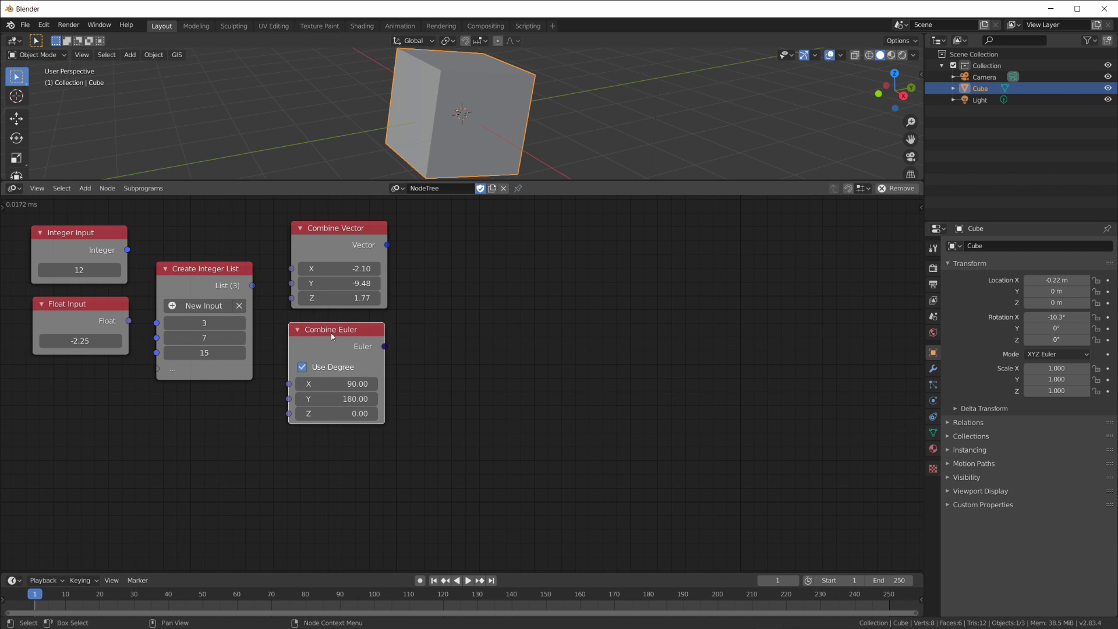
Add a Compose Matrix node to the right of the Combine Vector and Combine Euler nodes.
{"action": "key", "text": "shift+a"}
{"action": "mouse_move", "coordinate": [521, 283]}
{"action": "mouse_move", "coordinate": [476, 295]}
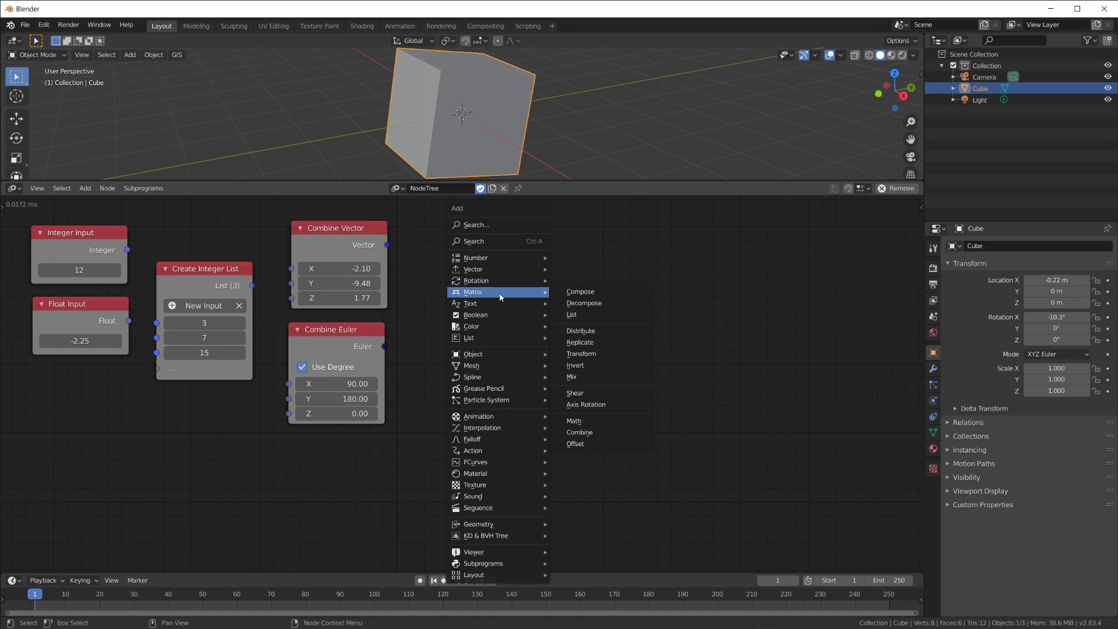
{"action": "left_click", "coordinate": [602, 291]}
{"action": "left_click", "coordinate": [513, 288]}
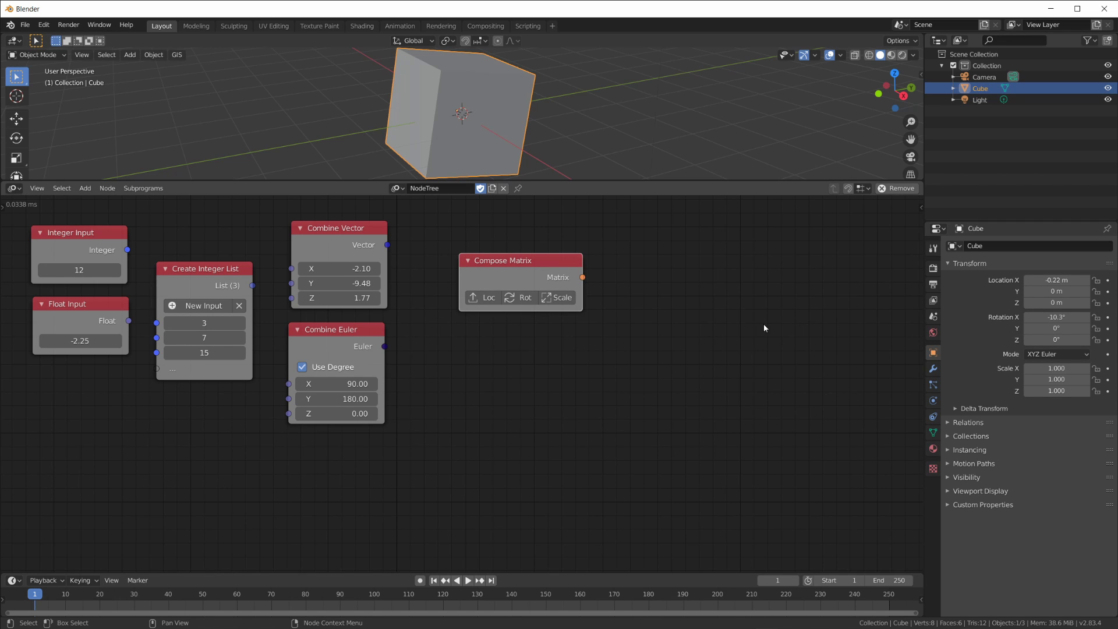
{"action": "left_click_drag", "start_coordinate": [583, 277], "coordinate": [718, 270]}
{"action": "left_click_drag", "start_coordinate": [502, 272], "coordinate": [498, 286]}
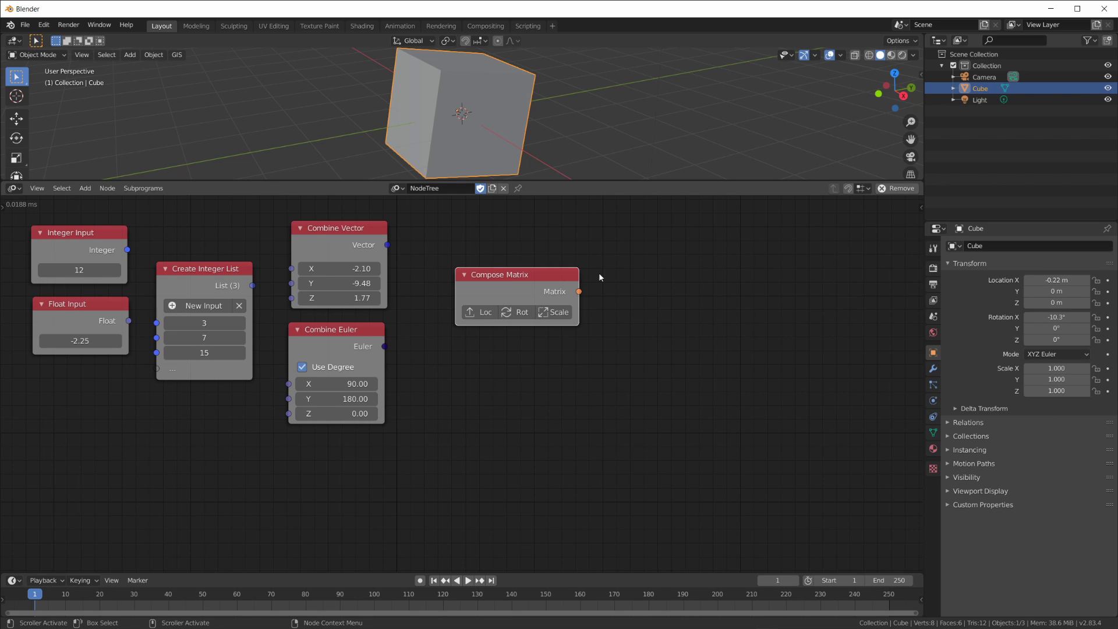
Enable the Loc, Rot and Scale inputs on the Compose Matrix node.
{"action": "mouse_move", "coordinate": [580, 291]}
{"action": "left_mouse_down"}
{"action": "mouse_move", "coordinate": [653, 282]}
{"action": "mouse_move", "coordinate": [561, 292]}
{"action": "left_mouse_up"}
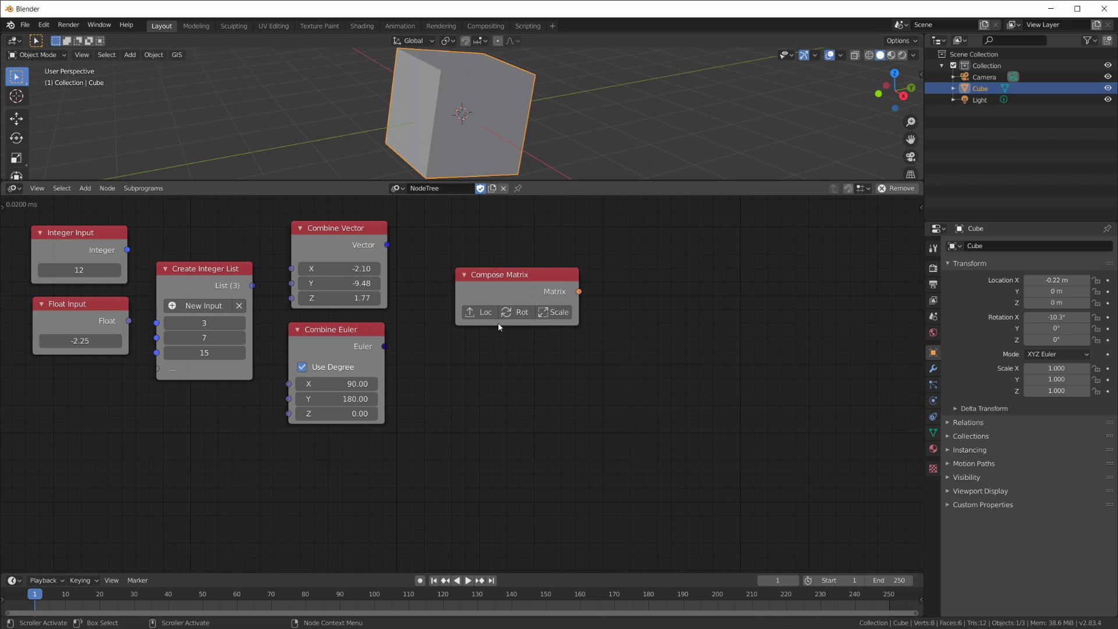
{"action": "left_click", "coordinate": [482, 312]}
{"action": "left_click", "coordinate": [515, 314]}
{"action": "left_click", "coordinate": [564, 313]}
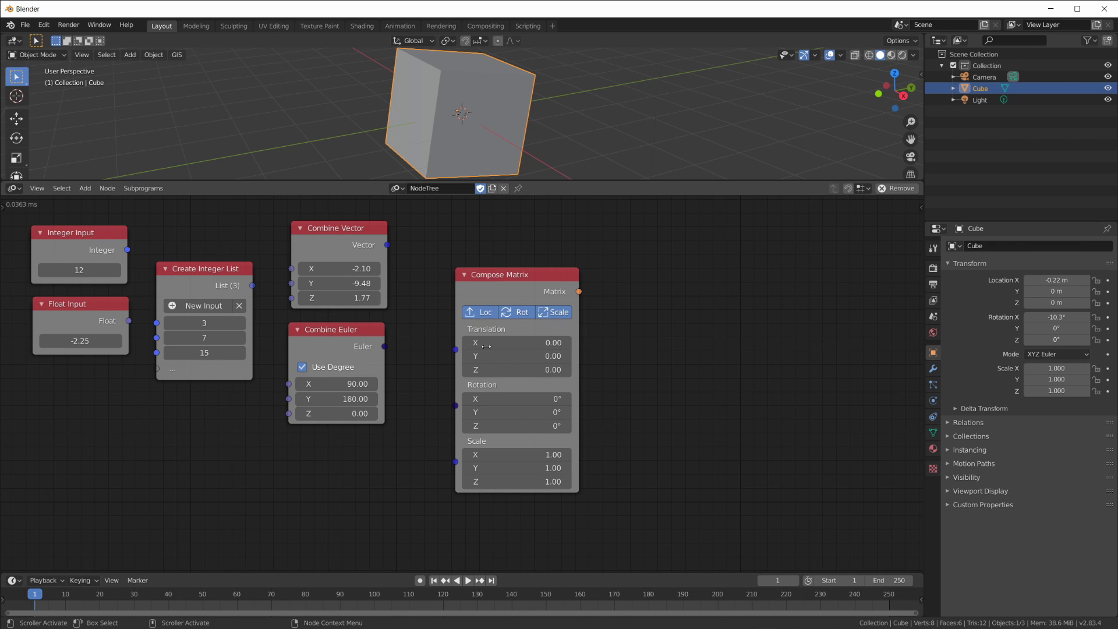
Link the Combine Vector output to Compose Matrix's Translation input and set the matrix's Rotation X to 3.8°.
{"action": "left_click_drag", "start_coordinate": [384, 248], "coordinate": [455, 350]}
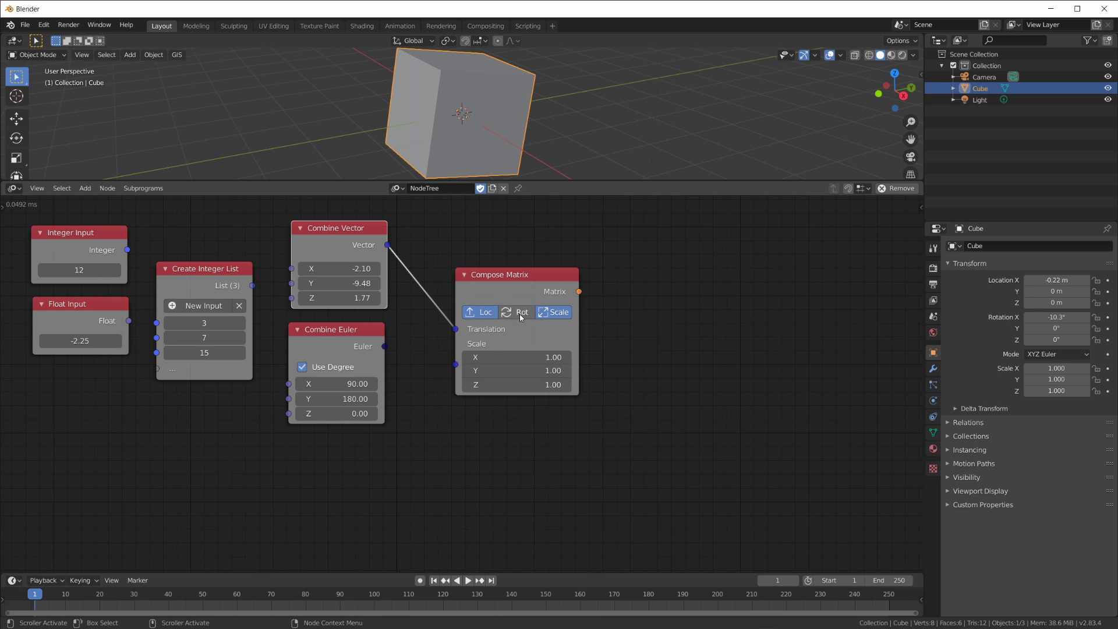
{"action": "left_click_drag", "start_coordinate": [455, 365], "coordinate": [348, 333]}
{"action": "left_click_drag", "start_coordinate": [465, 347], "coordinate": [424, 357]}
{"action": "left_click_drag", "start_coordinate": [513, 357], "coordinate": [498, 357]}
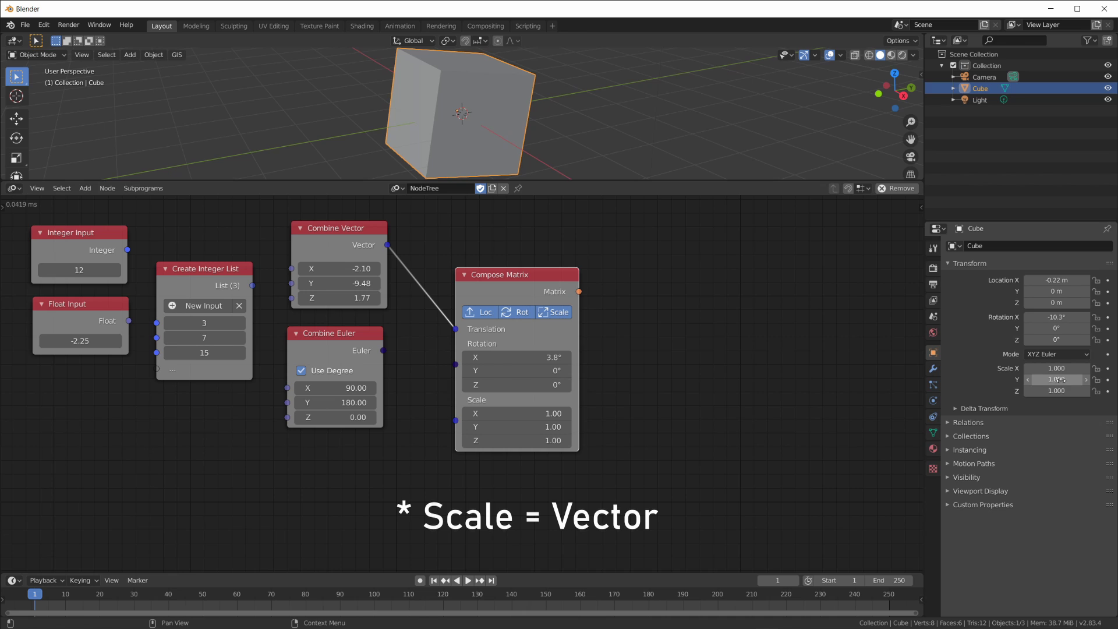
Set the Compose Matrix node's Scale X to 4.54.
{"action": "left_click", "coordinate": [522, 416]}
{"action": "type", "text": "4.54"}
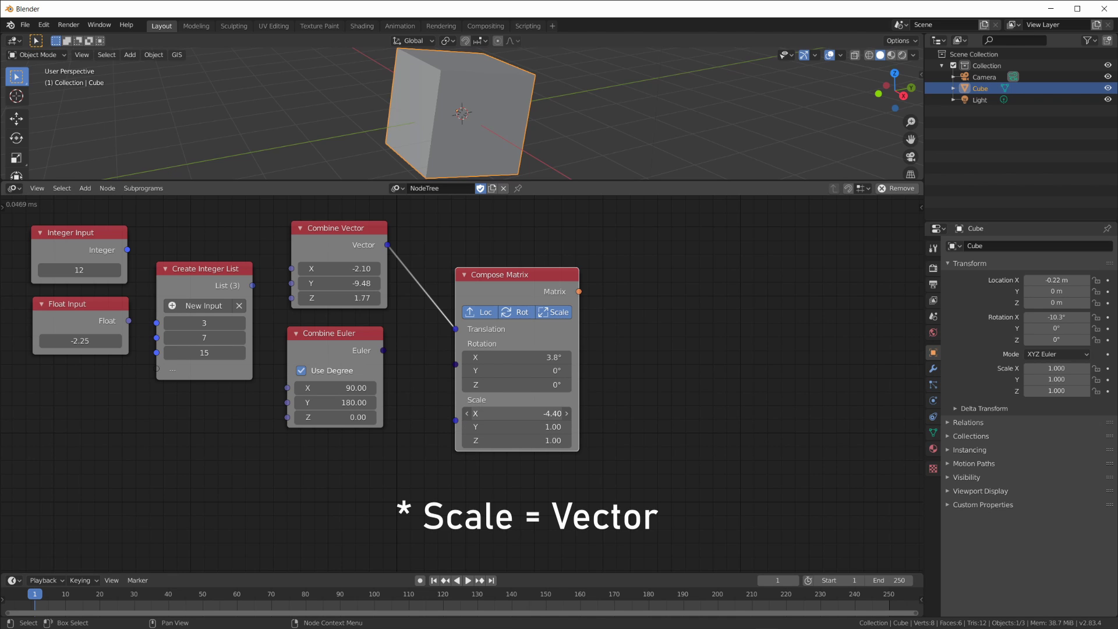
{"action": "key", "text": "Return"}
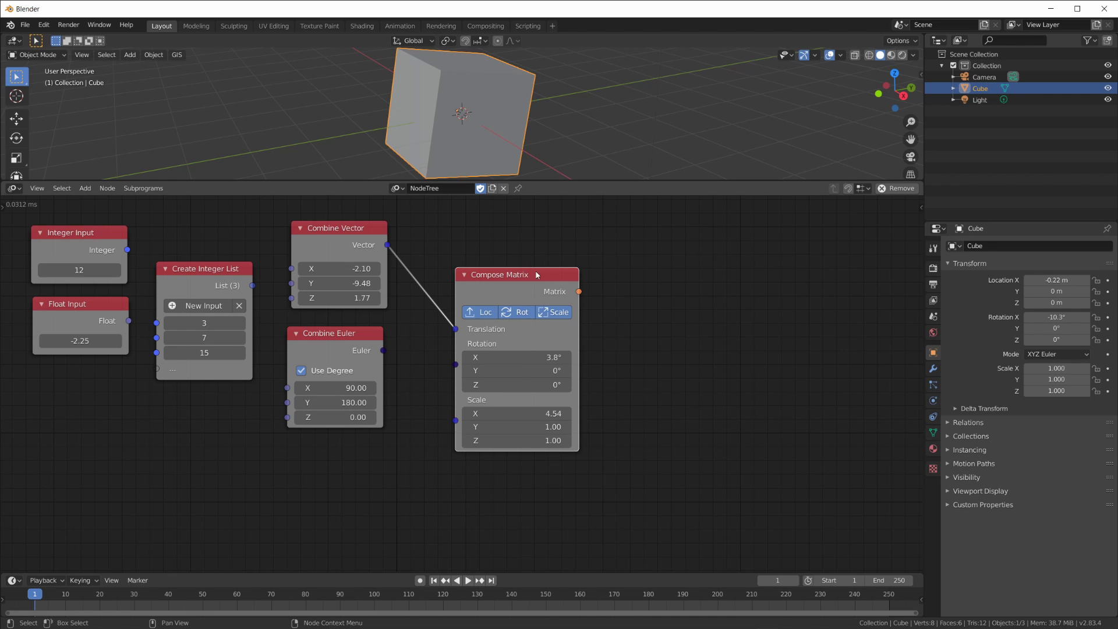
Add a Viewer node to the right of Compose Matrix and link the Matrix output to it.
{"action": "left_click_drag", "start_coordinate": [579, 291], "coordinate": [664, 297]}
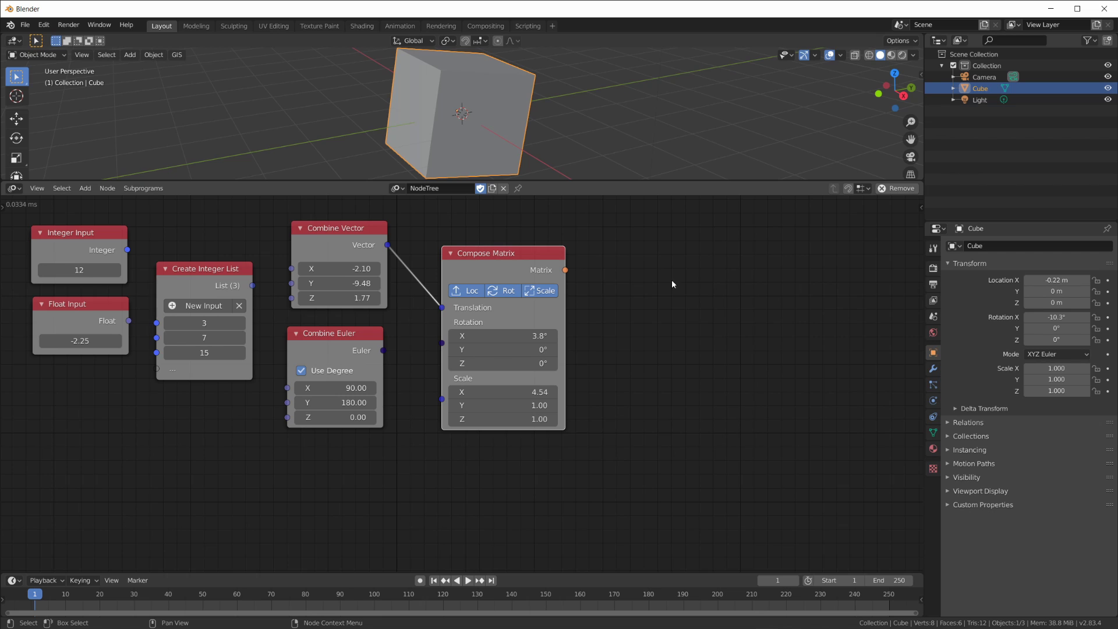
{"action": "left_click_drag", "start_coordinate": [564, 269], "coordinate": [649, 281]}
{"action": "key", "text": "shift+a"}
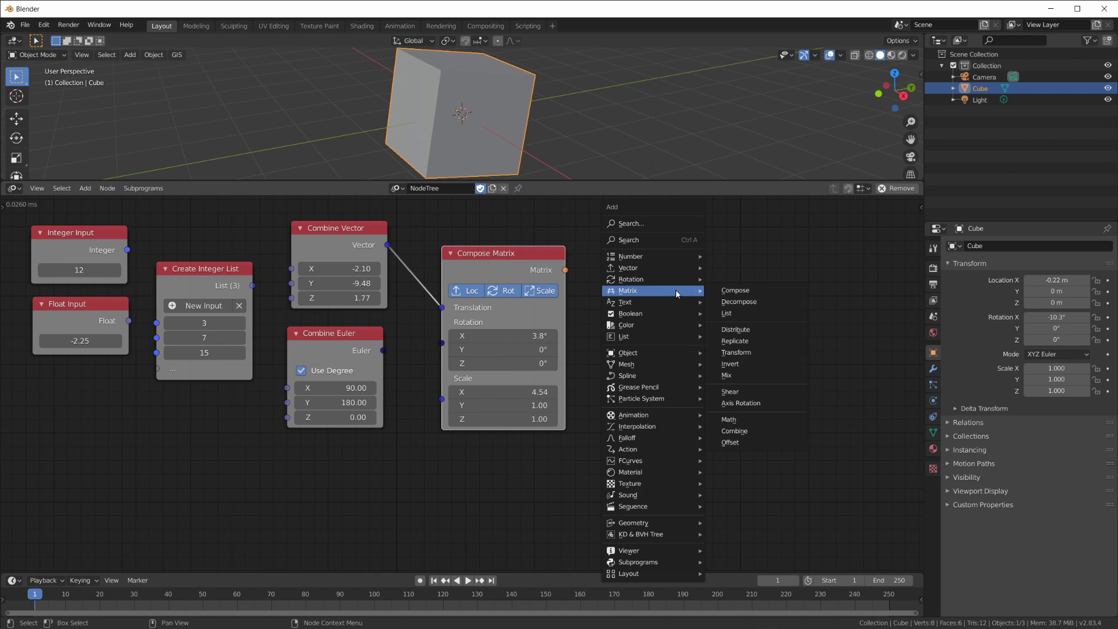
{"action": "mouse_move", "coordinate": [665, 554]}
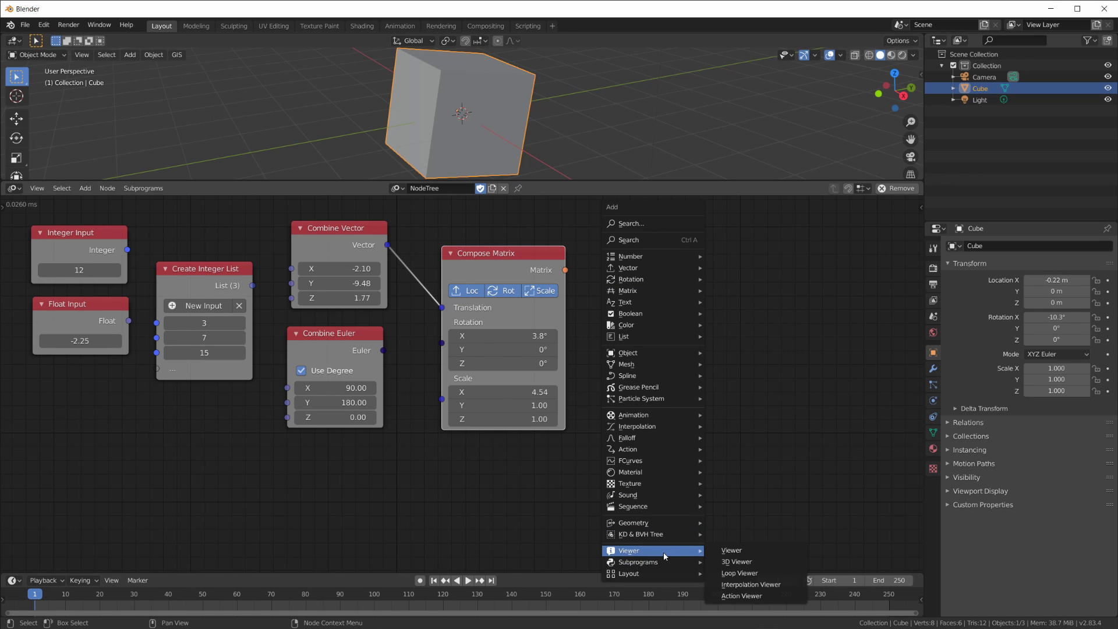
{"action": "left_click", "coordinate": [731, 550]}
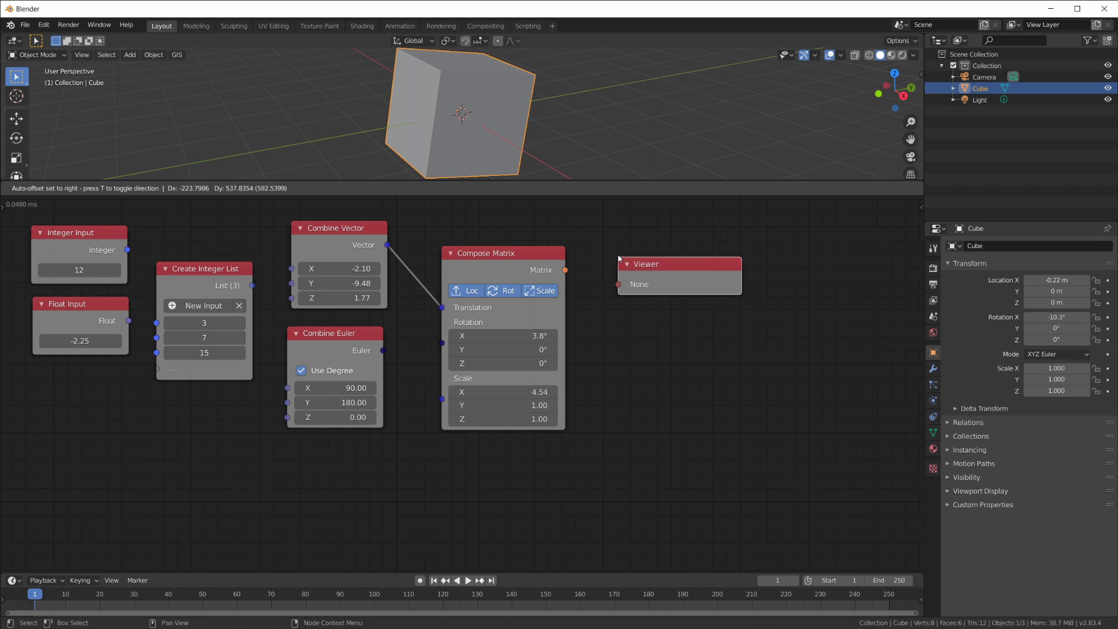
{"action": "left_click", "coordinate": [612, 274]}
{"action": "left_click_drag", "start_coordinate": [565, 270], "coordinate": [617, 283]}
{"action": "left_click_drag", "start_coordinate": [685, 263], "coordinate": [669, 251]}
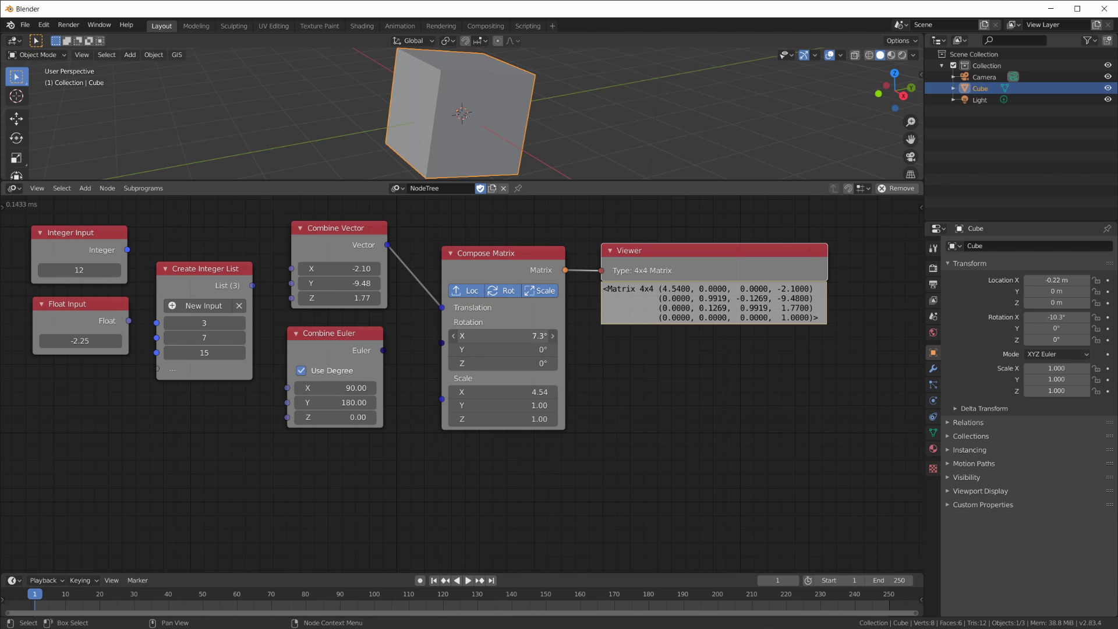
Unlink Compose Matrix's Translation input, set Translation X to -1.47, Z to -3.27 and Rotation X to 8.9°, and remove the Viewer node.
{"action": "left_click_drag", "start_coordinate": [441, 307], "coordinate": [352, 358]}
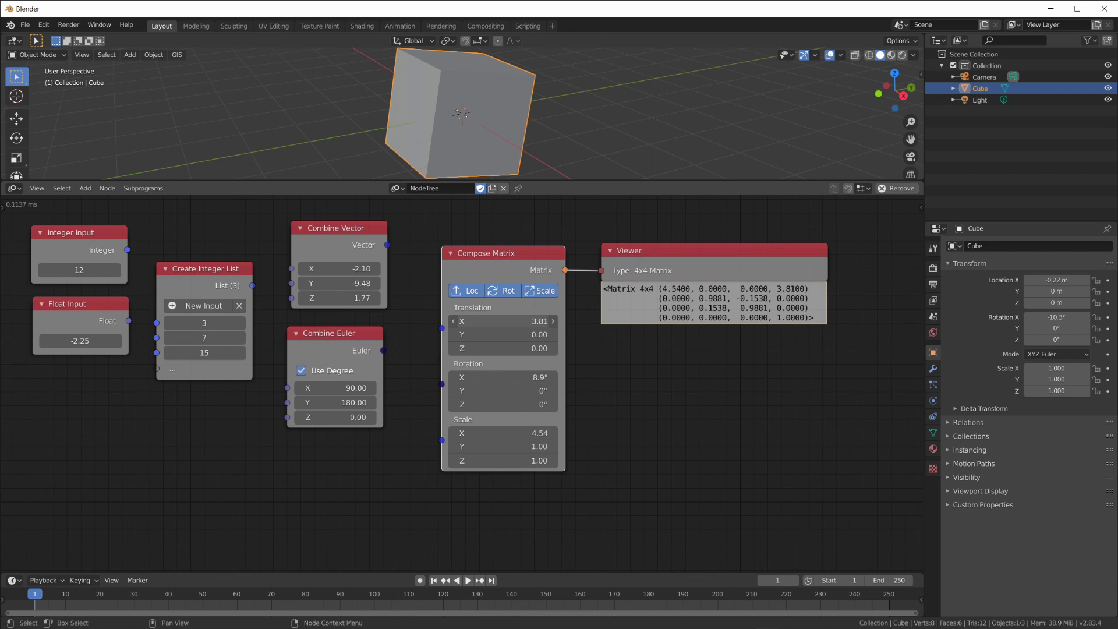
{"action": "left_click_drag", "start_coordinate": [504, 347], "coordinate": [468, 347]}
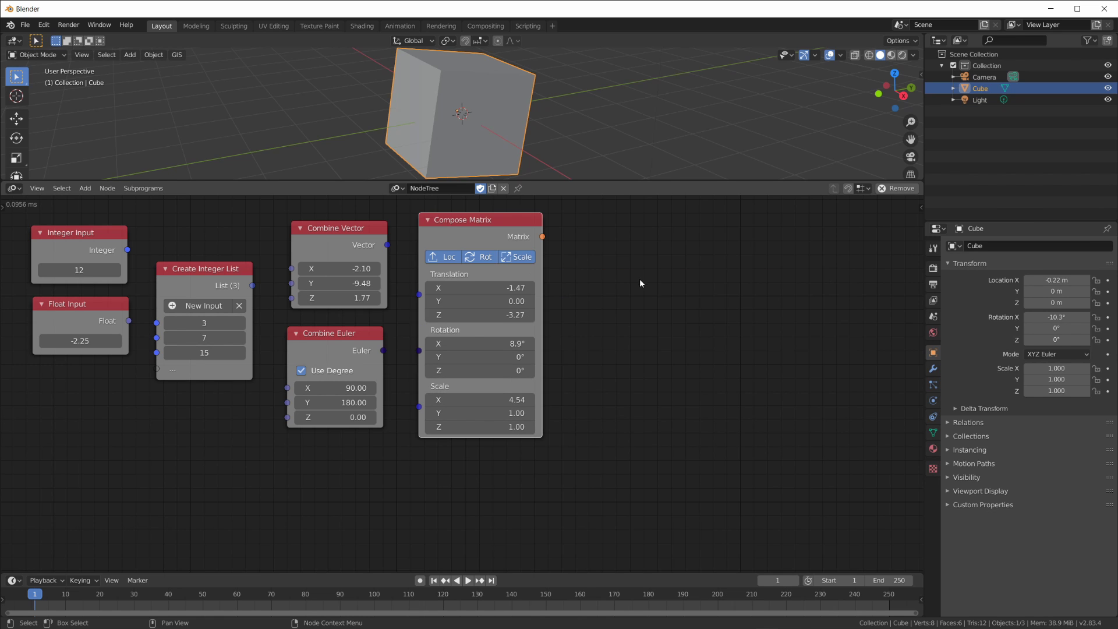
Add a Text Input node to the right of Compose Matrix and enter "sdfasdfsdaf" as its text.
{"action": "key", "text": "shift+a"}
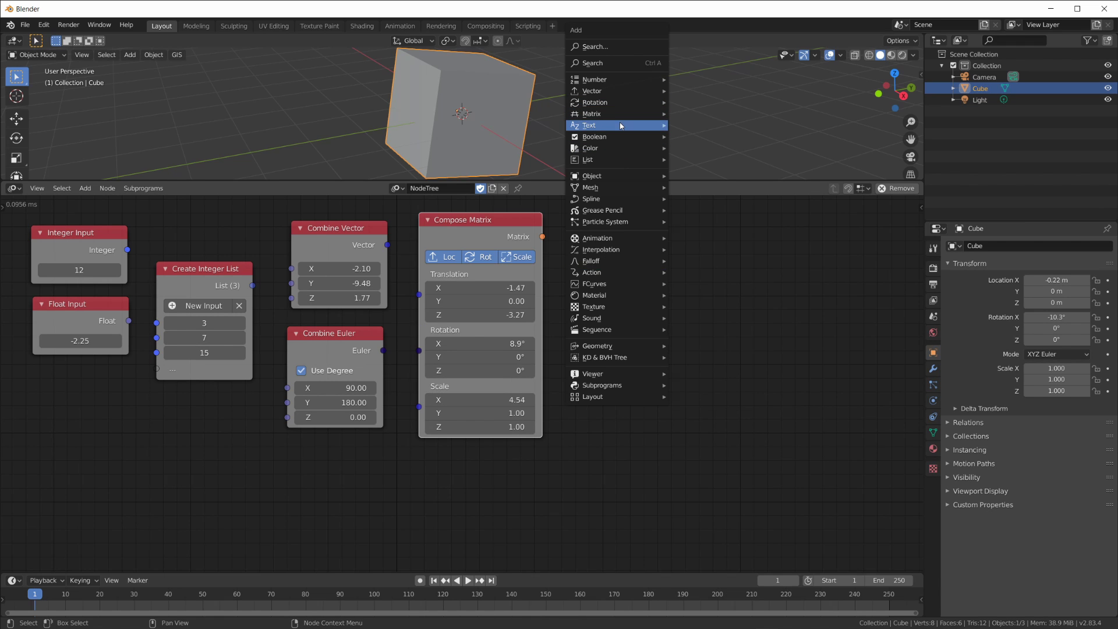
{"action": "mouse_move", "coordinate": [651, 124]}
{"action": "left_click", "coordinate": [738, 126]}
{"action": "left_click", "coordinate": [621, 227]}
{"action": "left_click", "coordinate": [634, 267]}
{"action": "type", "text": "sdfasdfsdaf"}
{"action": "key", "text": "Return"}
{"action": "left_click_drag", "start_coordinate": [621, 227], "coordinate": [612, 222]}
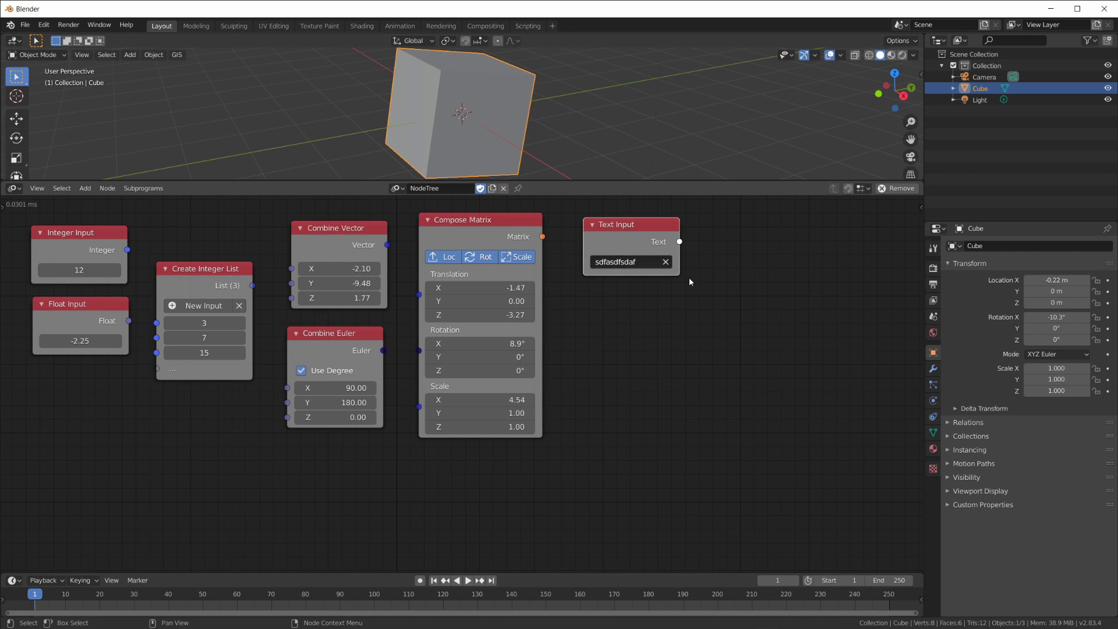
Add a Boolean Input node beneath the Text Input node, leaving its checkbox enabled.
{"action": "key", "text": "shift+a"}
{"action": "mouse_move", "coordinate": [674, 293]}
{"action": "left_click", "coordinate": [727, 304]}
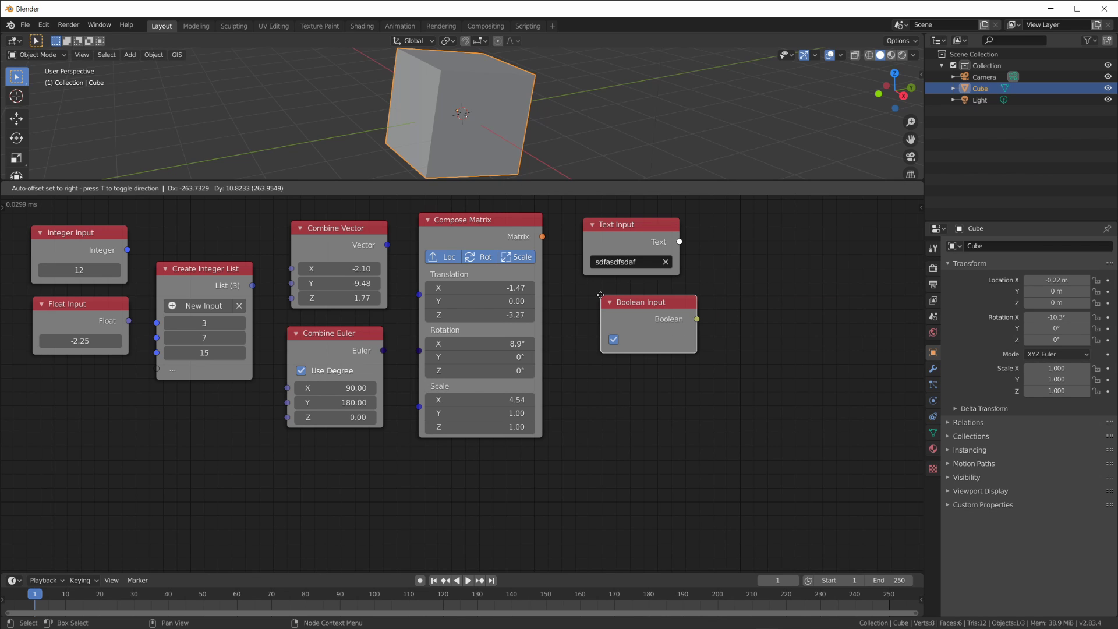
{"action": "left_click", "coordinate": [614, 341]}
{"action": "left_click", "coordinate": [599, 340]}
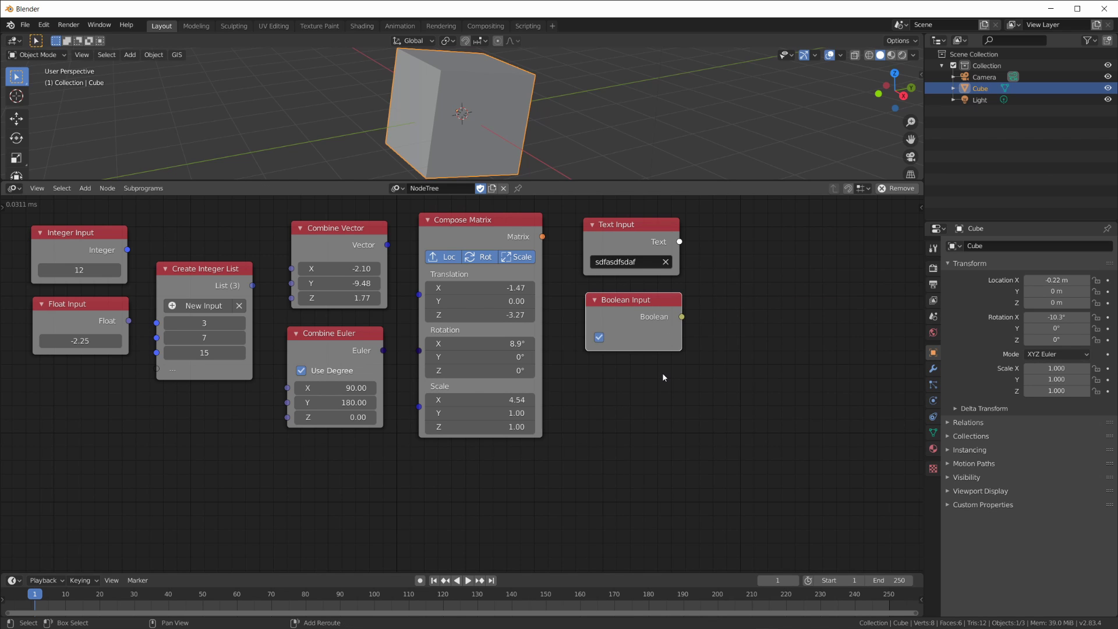
Add a Choose Color node beneath the Boolean Input node.
{"action": "key", "text": "shift+a"}
{"action": "mouse_move", "coordinate": [663, 377]}
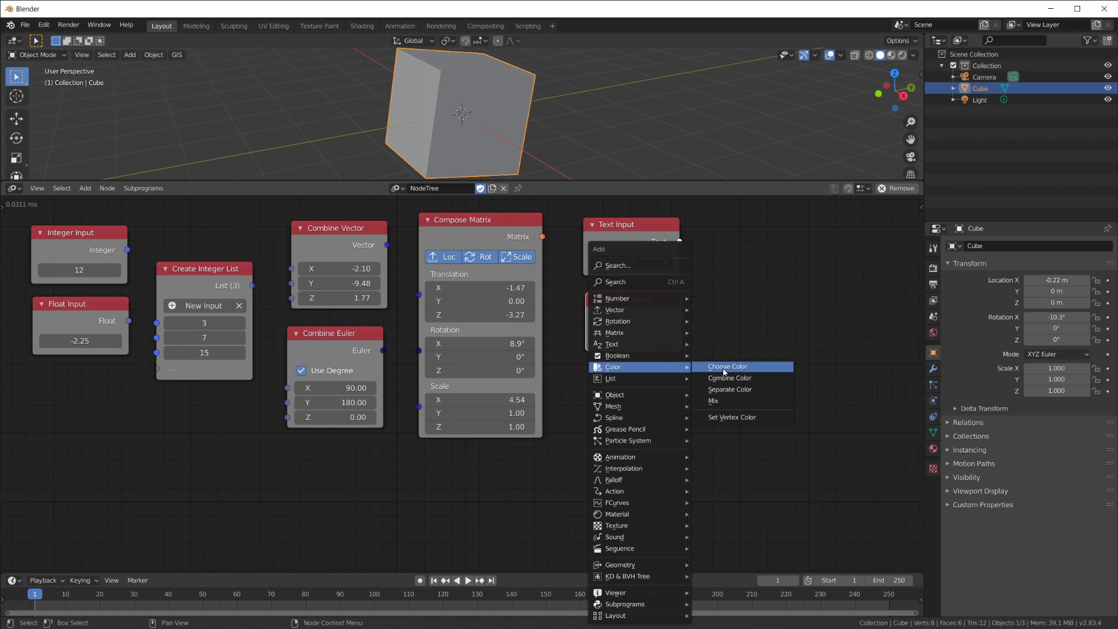
{"action": "left_click", "coordinate": [724, 368]}
{"action": "left_click", "coordinate": [585, 363]}
{"action": "mouse_move", "coordinate": [679, 386]}
{"action": "left_mouse_down"}
{"action": "mouse_move", "coordinate": [767, 379]}
{"action": "mouse_move", "coordinate": [682, 389]}
{"action": "left_mouse_up"}
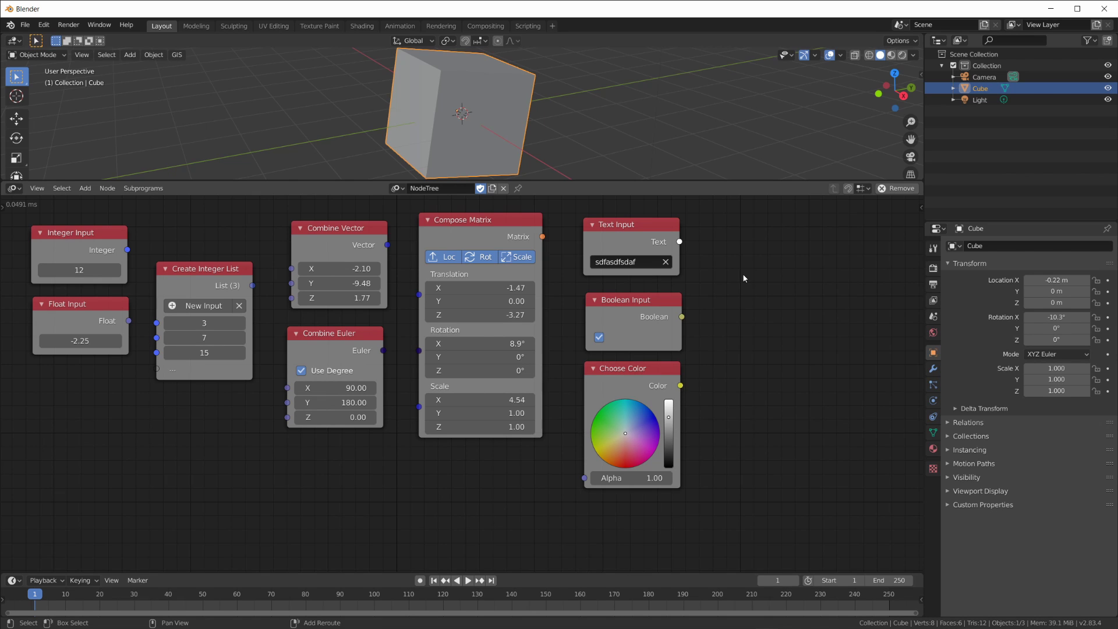
{"action": "key", "text": "shift+a"}
{"action": "mouse_move", "coordinate": [735, 288]}
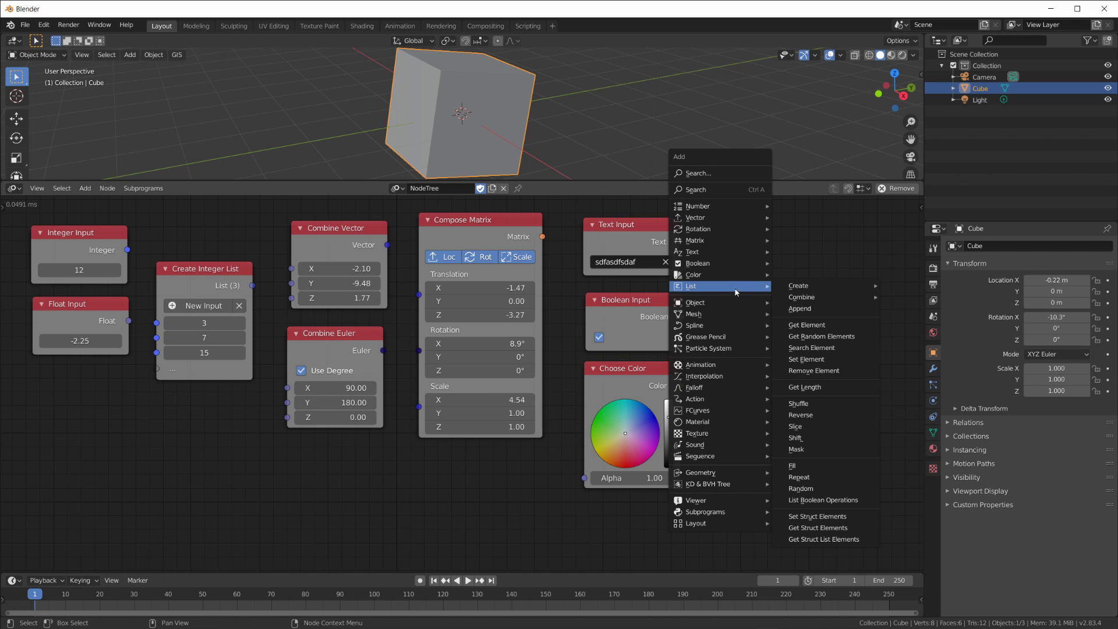
{"action": "key", "text": "Escape"}
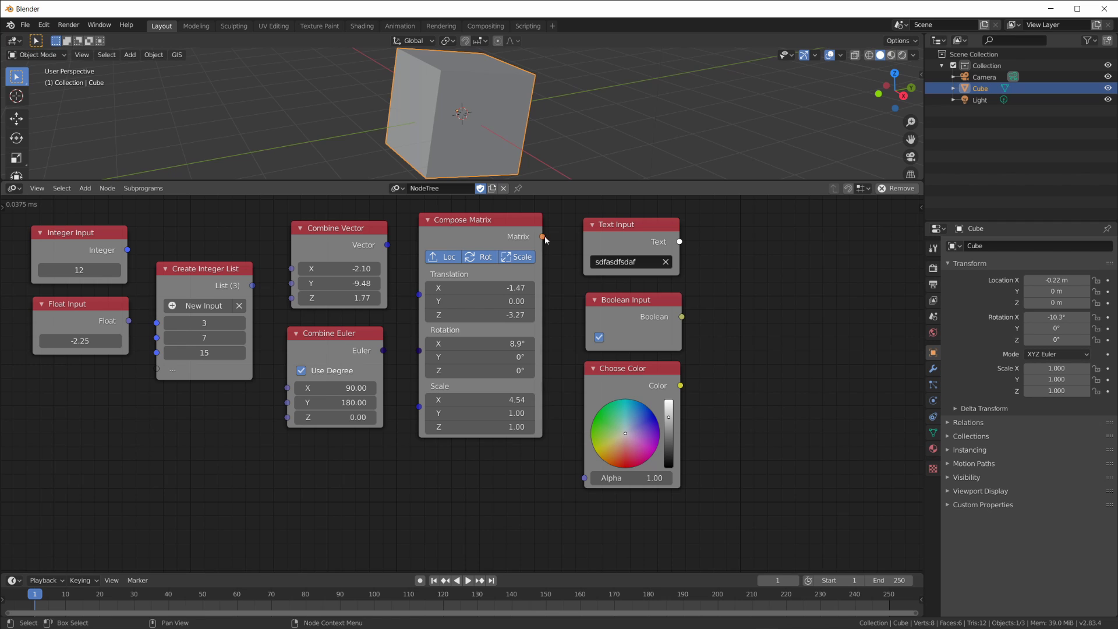
{"action": "left_click_drag", "start_coordinate": [685, 247], "coordinate": [684, 331]}
{"action": "left_click_drag", "start_coordinate": [679, 385], "coordinate": [750, 375]}
{"action": "left_click_drag", "start_coordinate": [681, 316], "coordinate": [692, 355]}
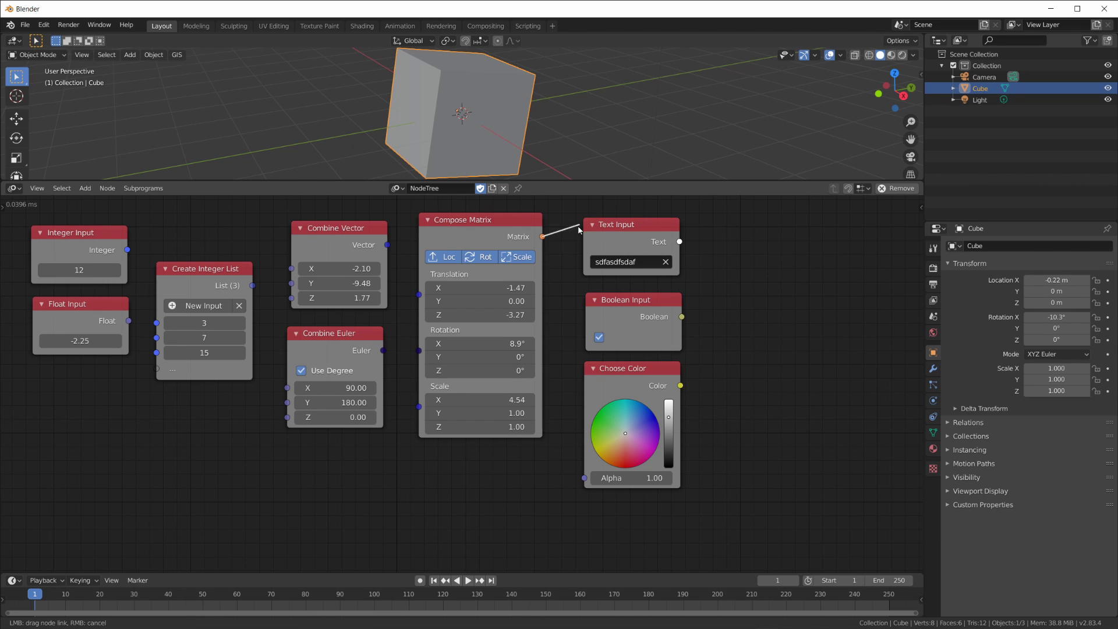
{"action": "left_click_drag", "start_coordinate": [542, 236], "coordinate": [588, 248]}
Add a Decompose Matrix node to the right of Text Input and link Compose Matrix's Matrix output to it.
{"action": "key", "text": "shift+a"}
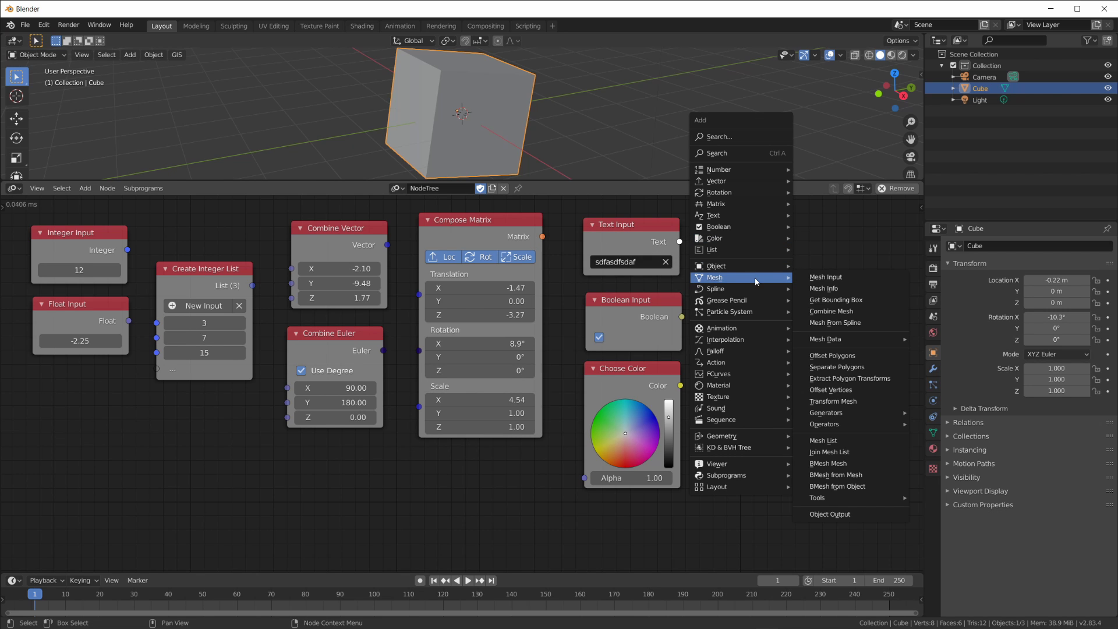
{"action": "mouse_move", "coordinate": [751, 204]}
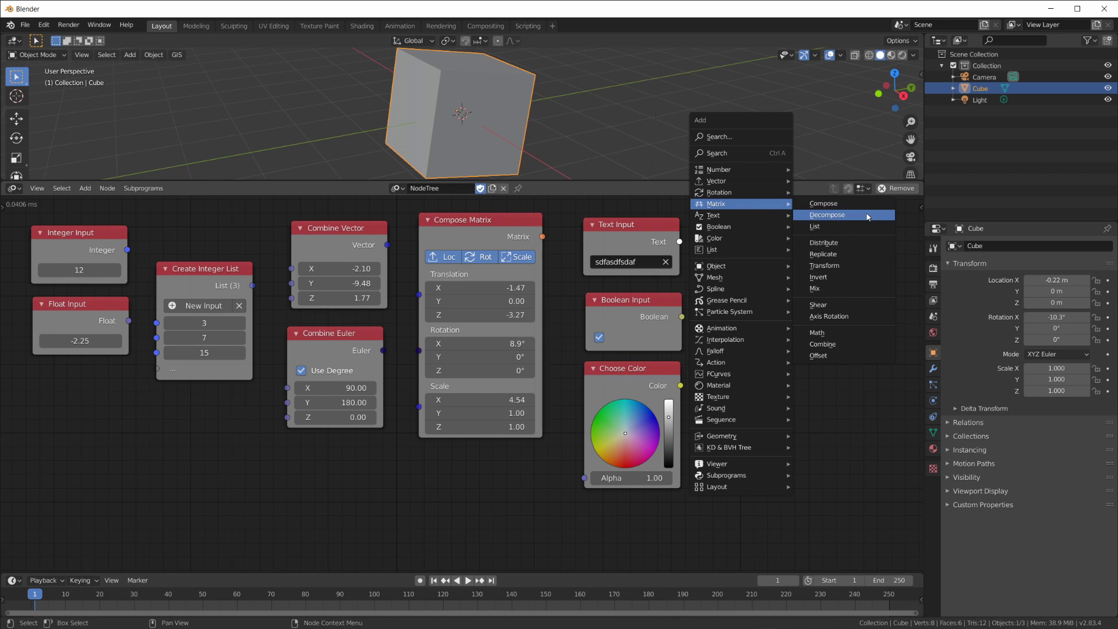
{"action": "left_click", "coordinate": [827, 215]}
{"action": "left_click_drag", "start_coordinate": [542, 237], "coordinate": [746, 312]}
{"action": "mouse_move", "coordinate": [843, 263]}
{"action": "left_mouse_down"}
{"action": "mouse_move", "coordinate": [893, 250]}
{"action": "mouse_move", "coordinate": [842, 259]}
{"action": "left_mouse_up"}
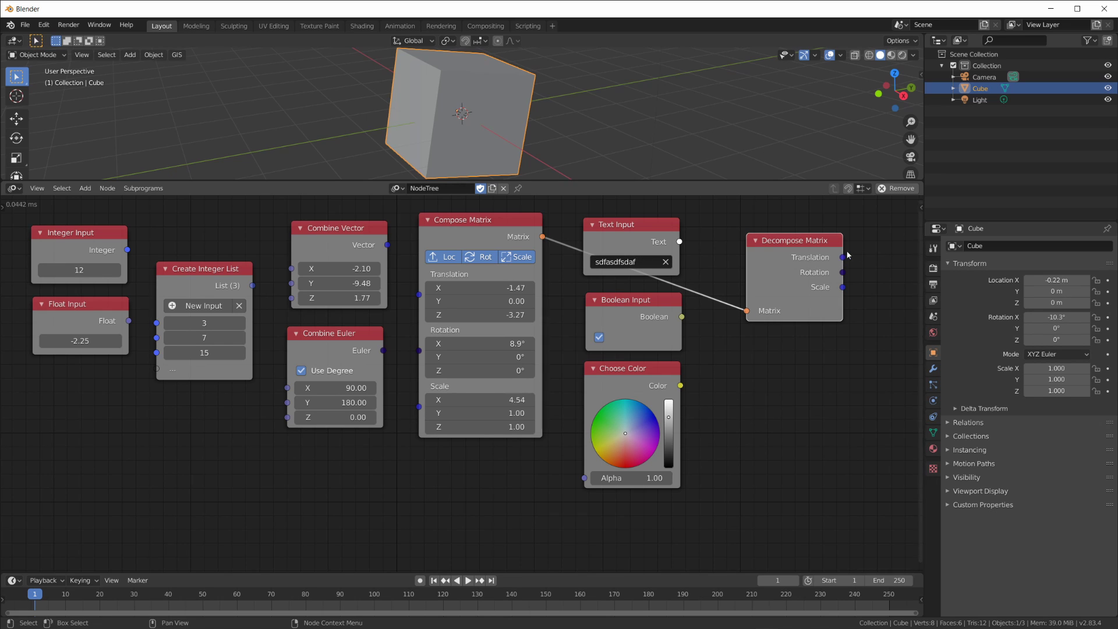
Delete the Decompose Matrix node along with its link.
{"action": "left_click", "coordinate": [400, 258]}
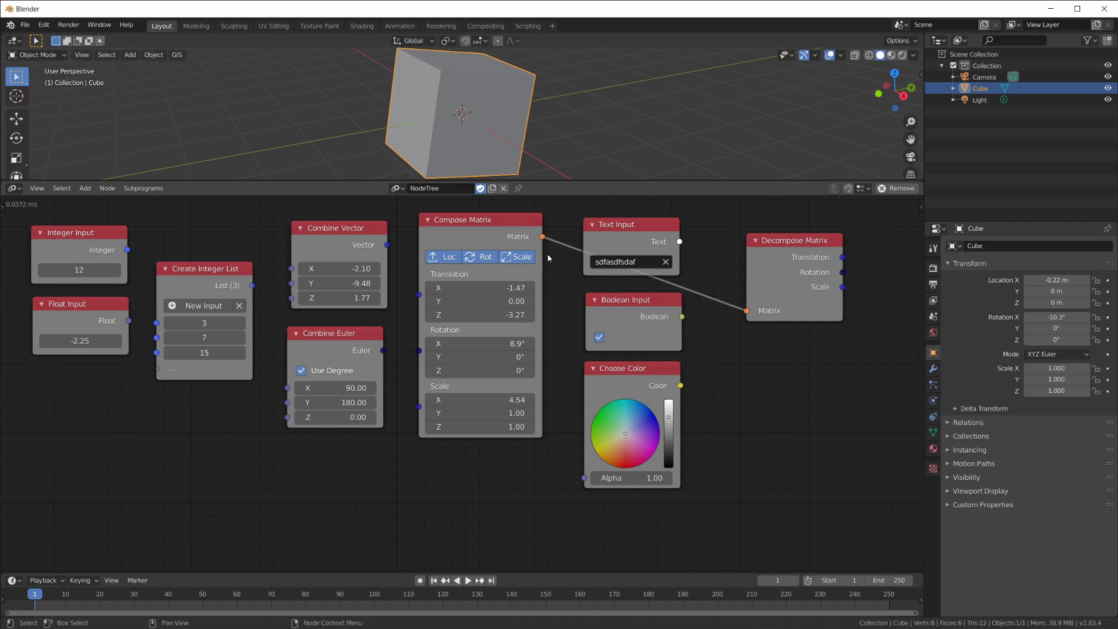
{"action": "left_click_drag", "start_coordinate": [843, 272], "coordinate": [874, 268]}
{"action": "left_click", "coordinate": [401, 349]}
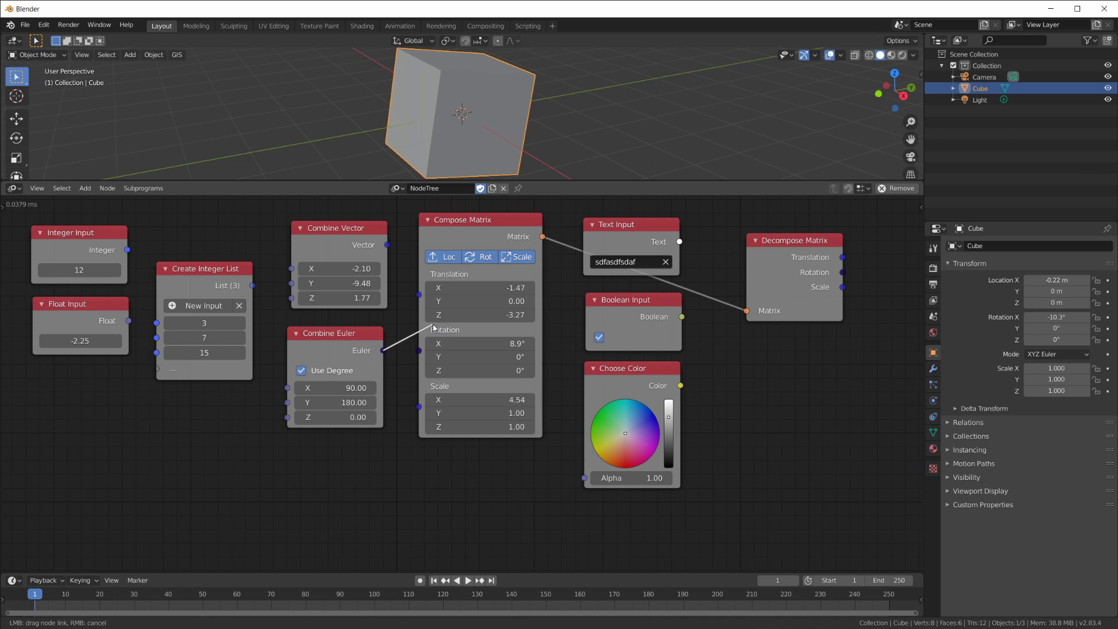
{"action": "left_click", "coordinate": [815, 239]}
{"action": "key", "text": "x"}
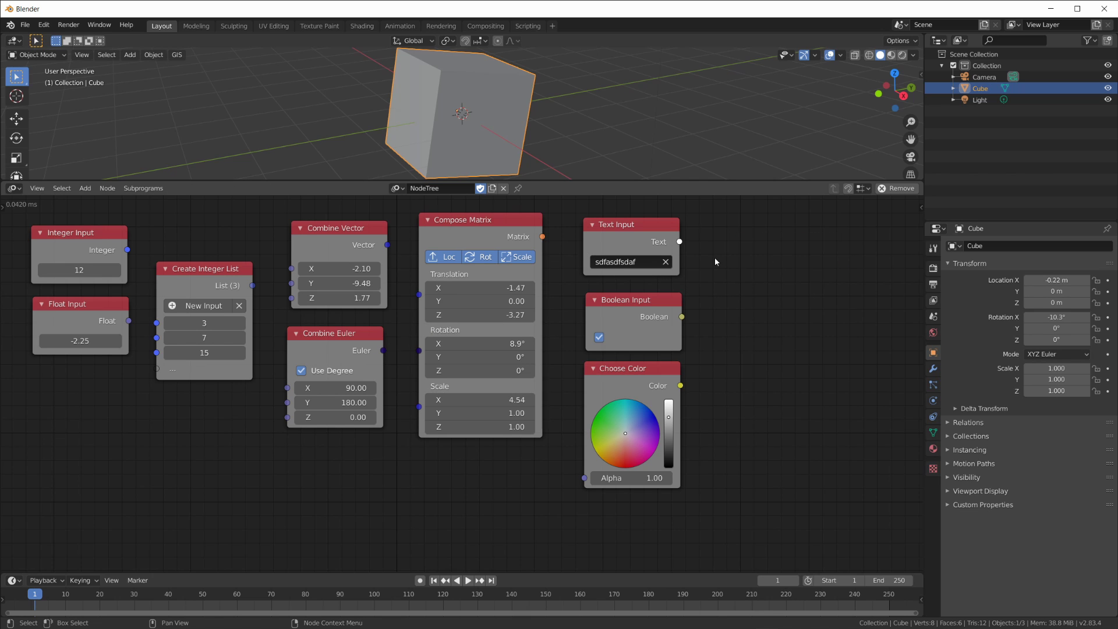
Add a second Create Integer List node and remove it again.
{"action": "key", "text": "shift+a"}
{"action": "mouse_move", "coordinate": [698, 303]}
{"action": "mouse_move", "coordinate": [825, 309]}
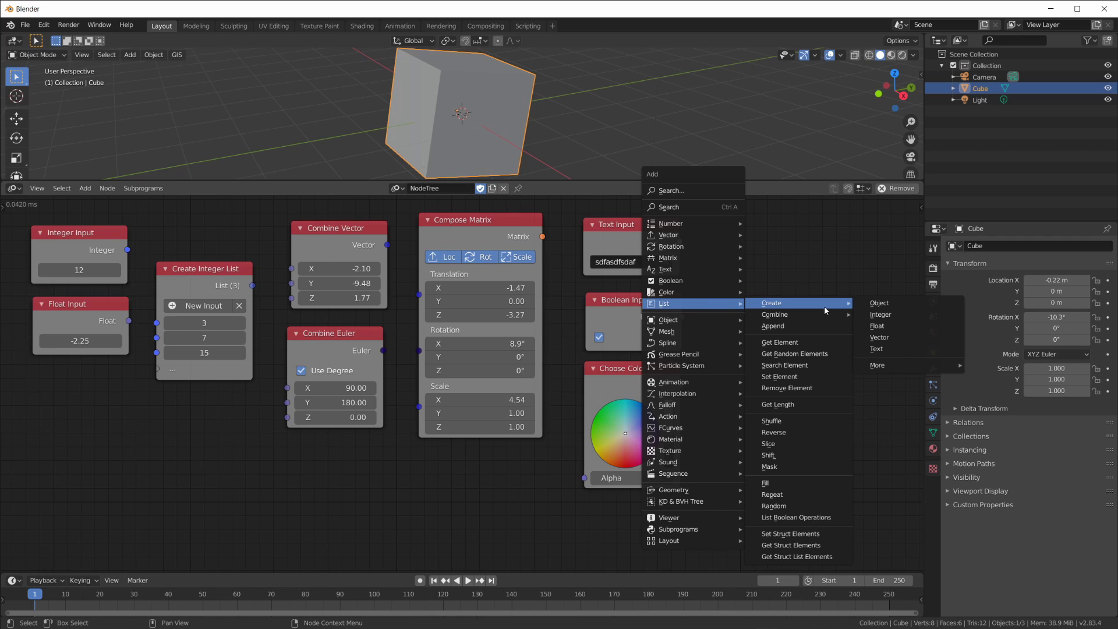
{"action": "left_click", "coordinate": [880, 315]}
{"action": "left_click", "coordinate": [832, 294]}
{"action": "left_click", "coordinate": [219, 273]}
{"action": "key", "text": "ctrl+z"}
{"action": "key", "text": "x"}
Move the Create Integer List node up beside the Integer Input node and compare their output sockets.
{"action": "left_click", "coordinate": [204, 274]}
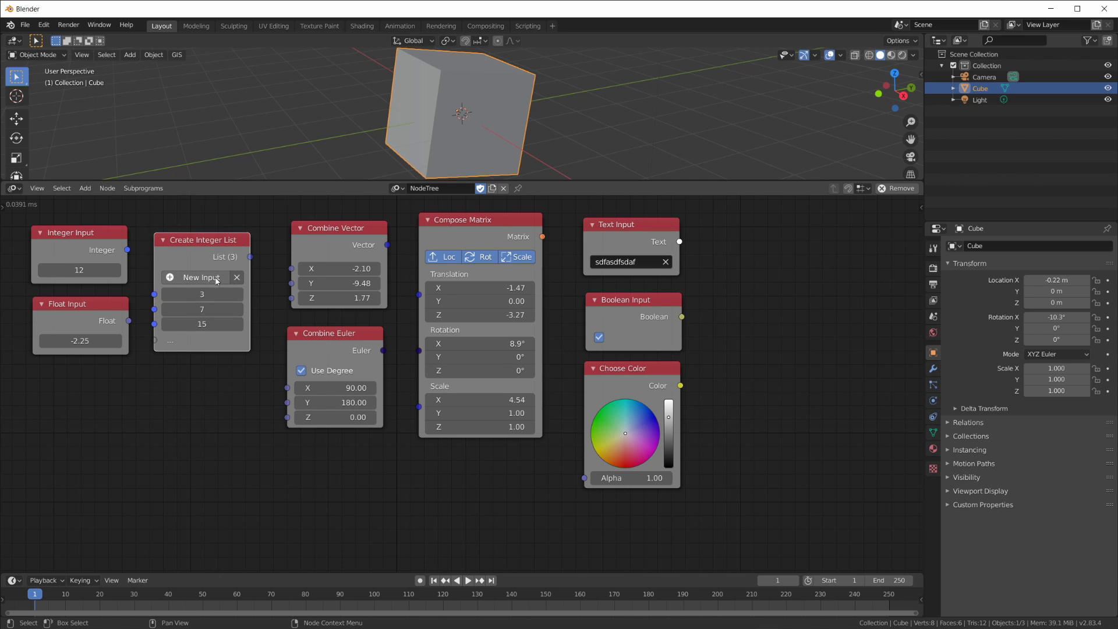
{"action": "scroll", "coordinate": [207, 270], "scroll_direction": "up", "scroll_amount": 1}
{"action": "middle_click_drag", "start_coordinate": [207, 270], "coordinate": [448, 348]}
{"action": "scroll", "coordinate": [303, 314], "scroll_direction": "up", "scroll_amount": 2}
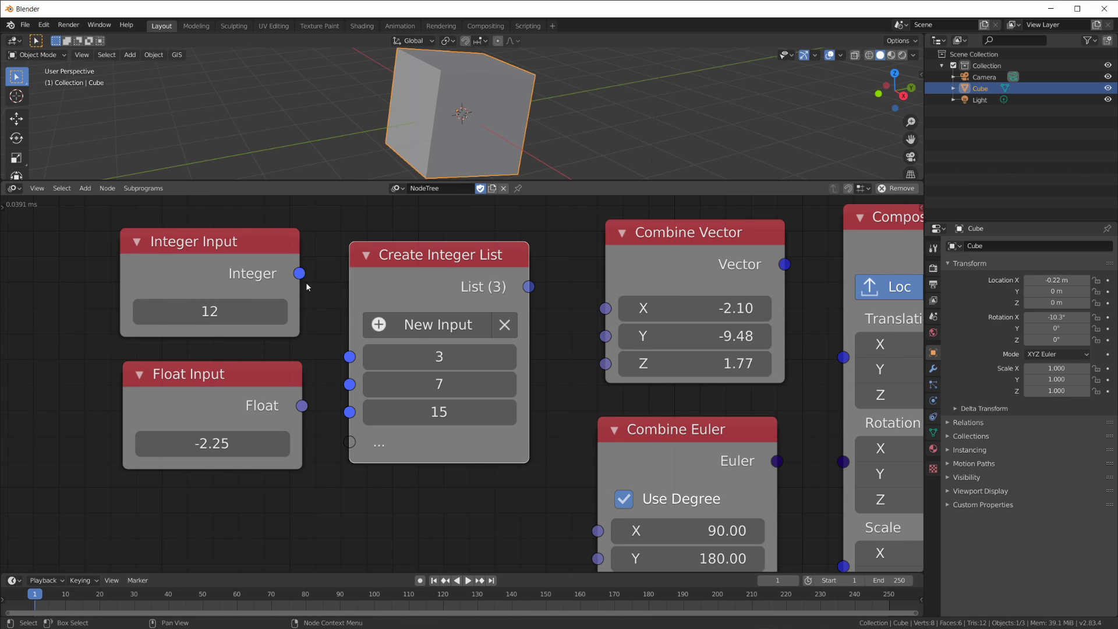
{"action": "left_click_drag", "start_coordinate": [299, 273], "coordinate": [338, 266]}
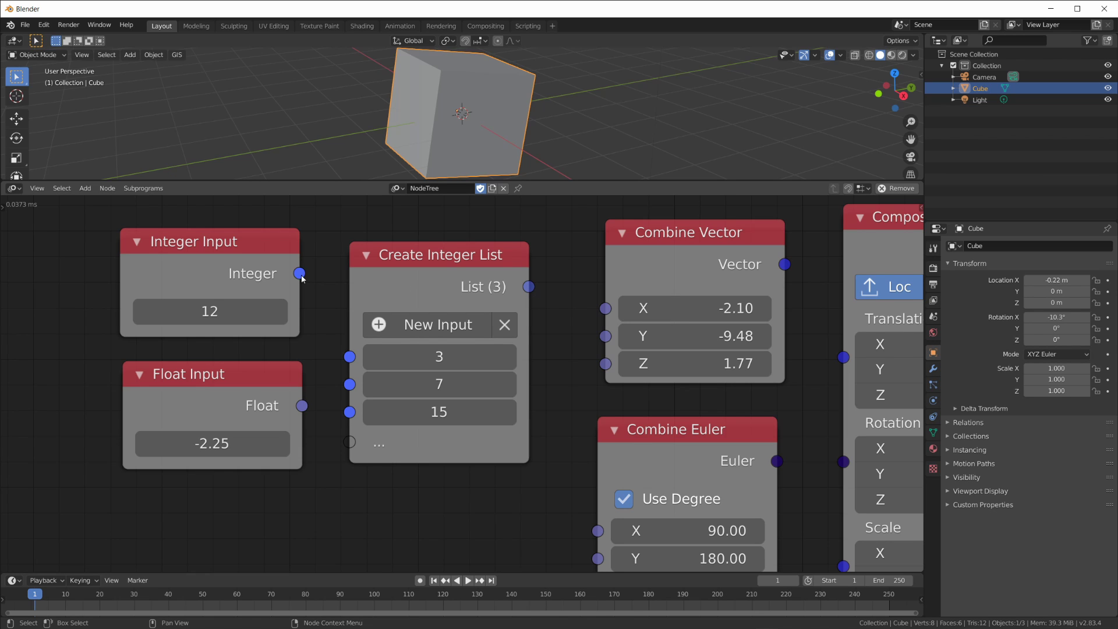
{"action": "mouse_move", "coordinate": [531, 293]}
{"action": "left_mouse_down"}
{"action": "mouse_move", "coordinate": [592, 282]}
{"action": "mouse_move", "coordinate": [530, 291]}
{"action": "left_mouse_up"}
{"action": "scroll", "coordinate": [530, 291], "scroll_direction": "down", "scroll_amount": 5, "text": "ctrl"}
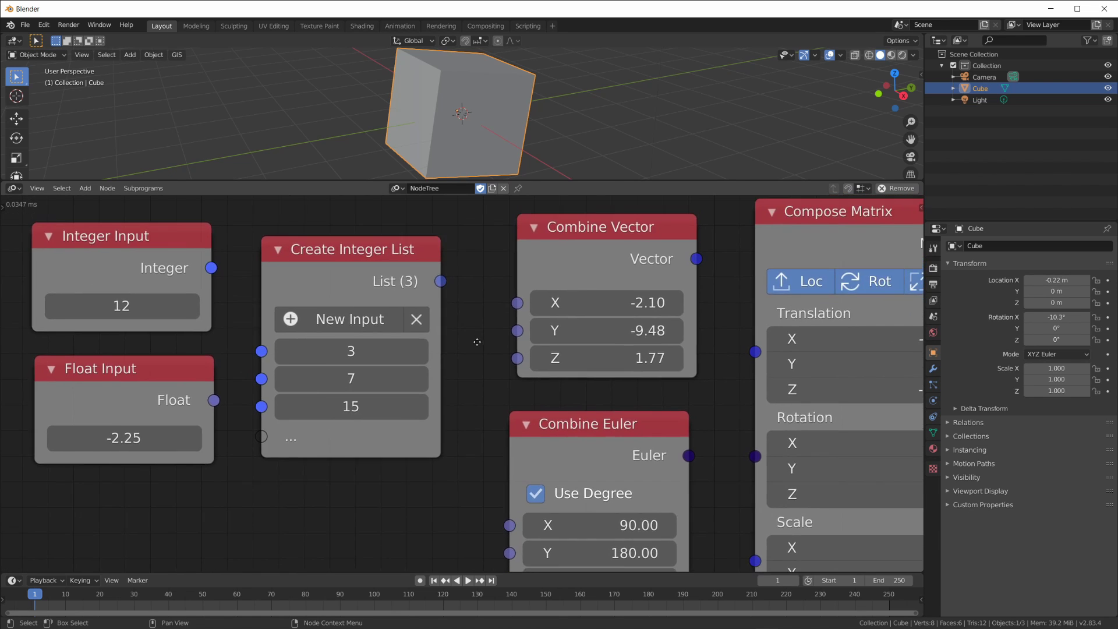
Browse the available list node types, including the data types offered for creating lists.
{"action": "scroll", "coordinate": [529, 291], "scroll_direction": "down", "scroll_amount": 3}
{"action": "key", "text": "shift+a"}
{"action": "mouse_move", "coordinate": [573, 285]}
{"action": "mouse_move", "coordinate": [684, 285]}
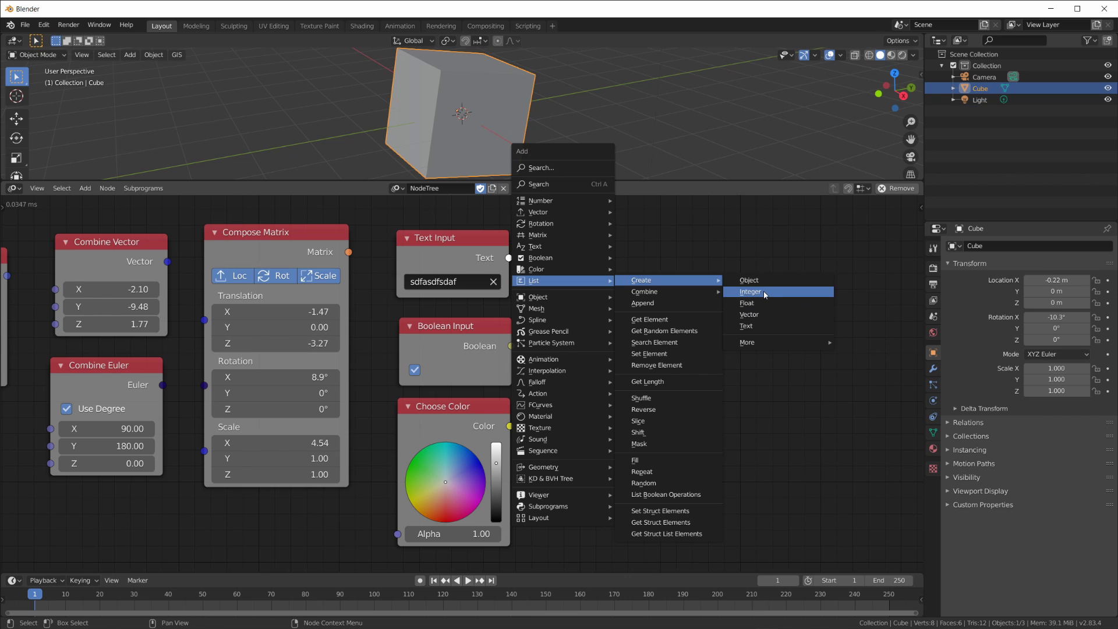
{"action": "mouse_move", "coordinate": [777, 343]}
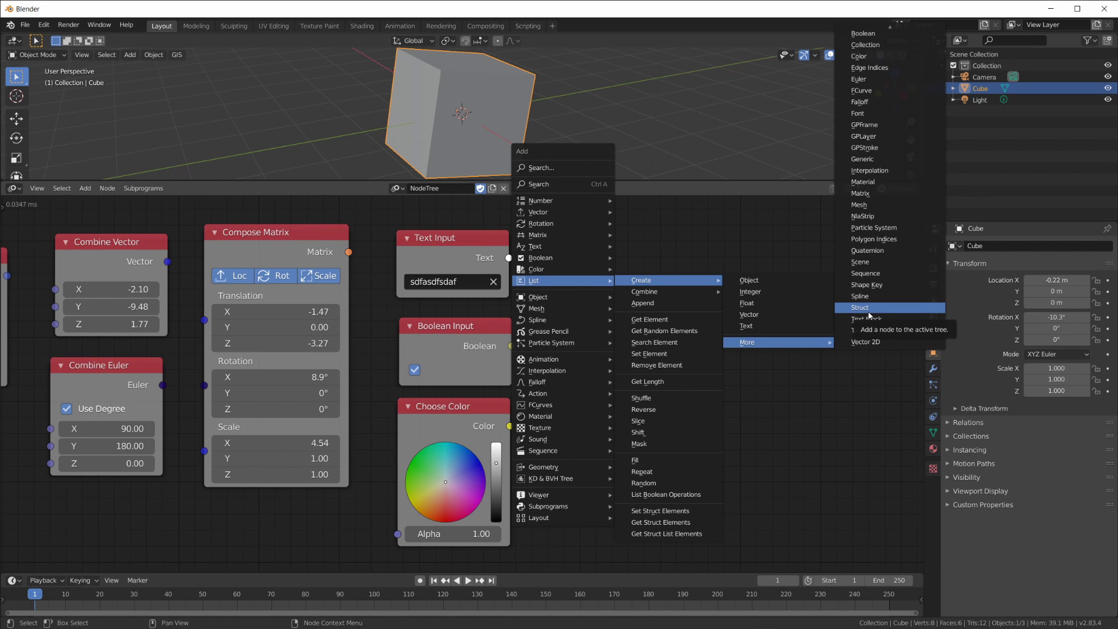
{"action": "mouse_move", "coordinate": [648, 299]}
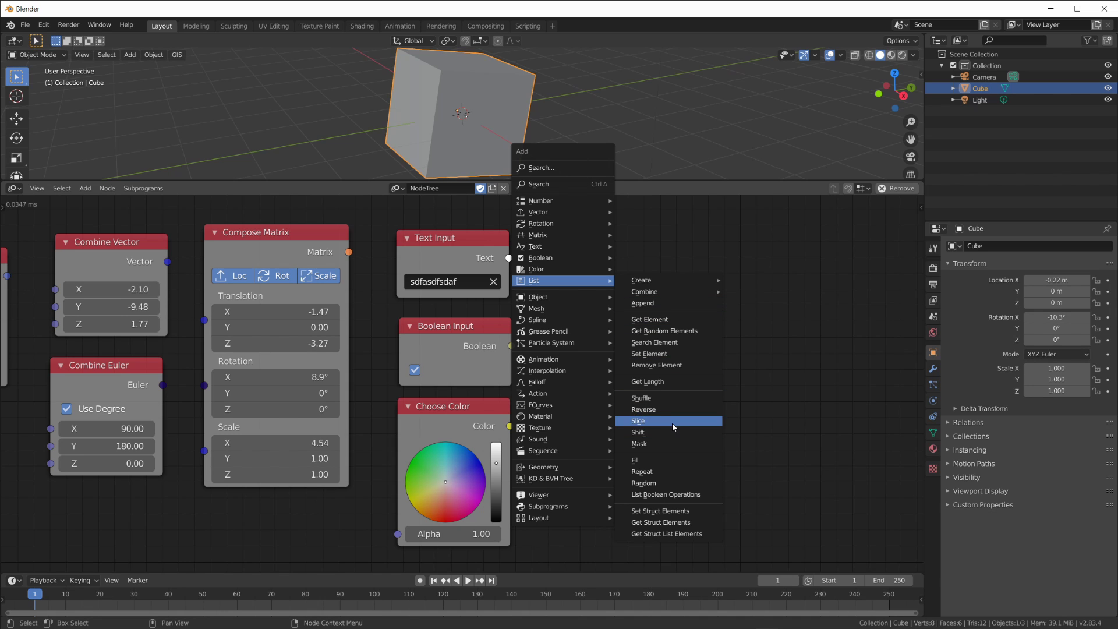
{"action": "key", "text": "Escape"}
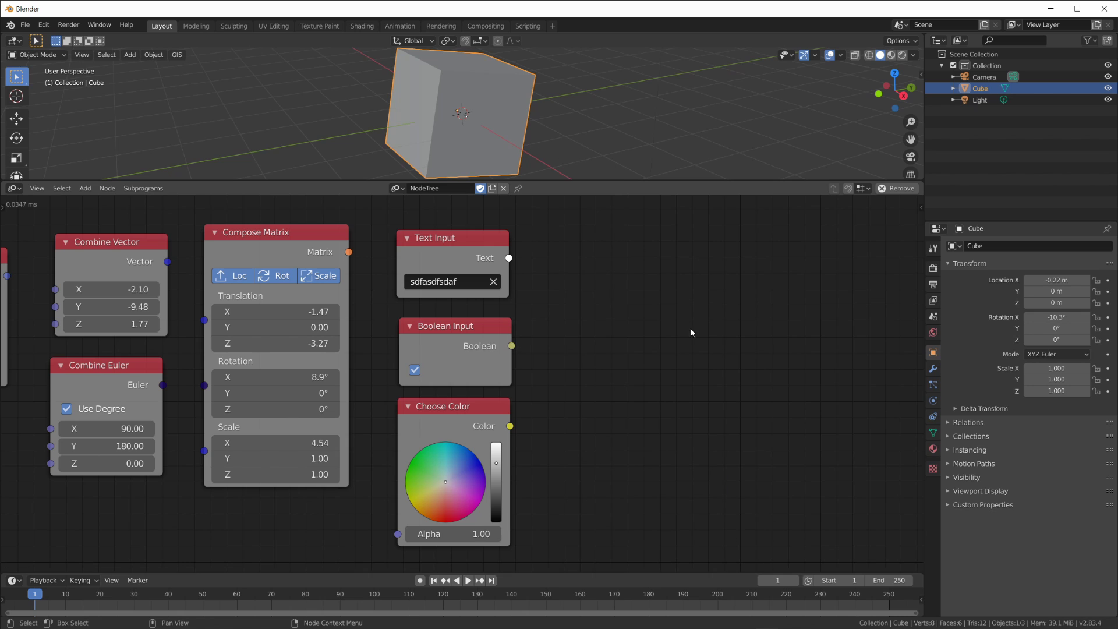
Add an Object Input node to the right of the Text Input node.
{"action": "key", "text": "shift+a"}
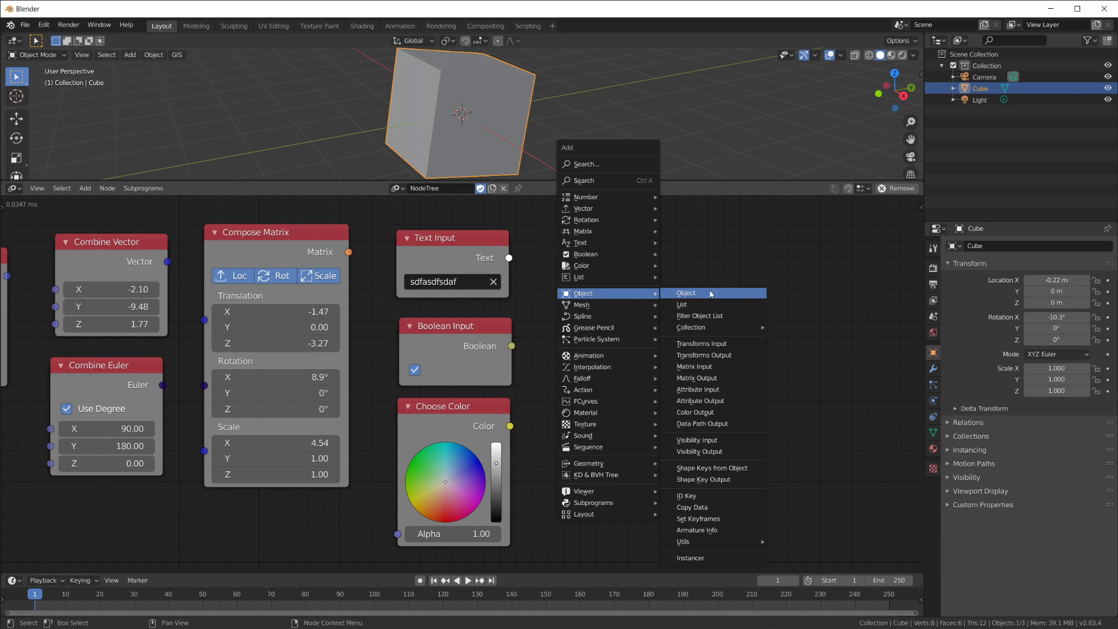
{"action": "left_click", "coordinate": [687, 293]}
{"action": "left_click", "coordinate": [644, 275]}
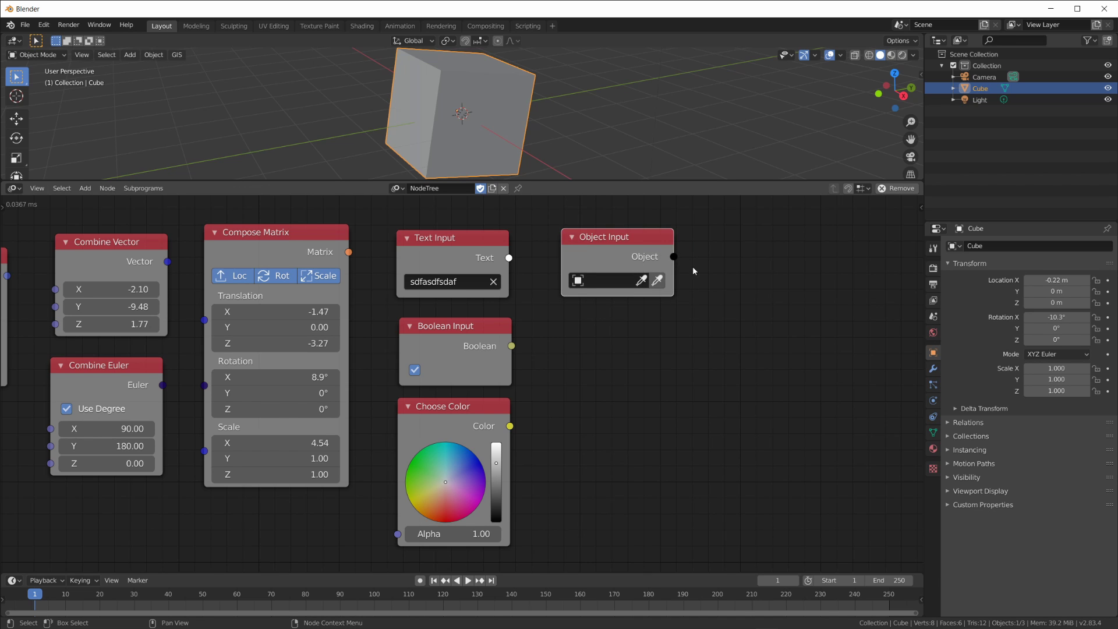
Set the Object Input node's object to Camera and switch it to Cube.
{"action": "middle_click_drag", "start_coordinate": [504, 137], "coordinate": [500, 125]}
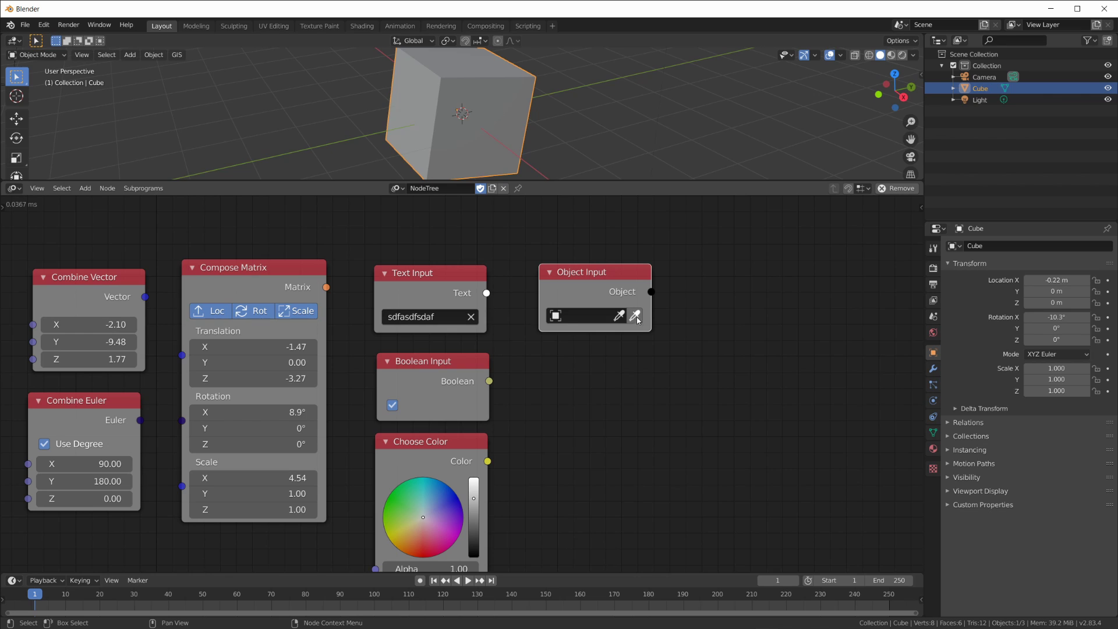
{"action": "left_click", "coordinate": [588, 316]}
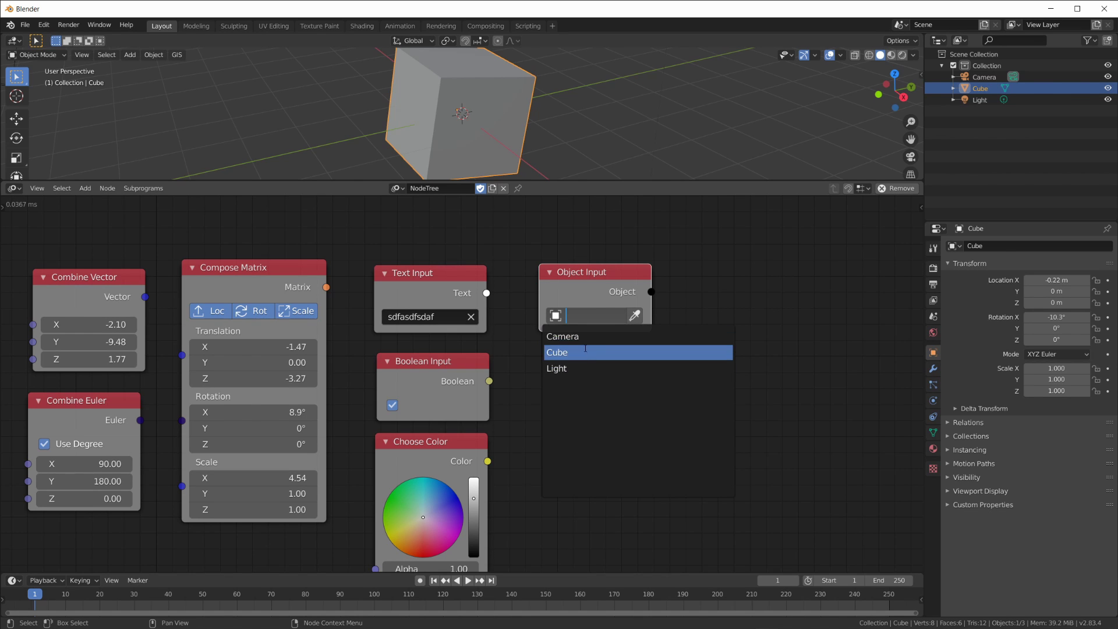
{"action": "left_click", "coordinate": [583, 338]}
{"action": "left_click", "coordinate": [587, 316]}
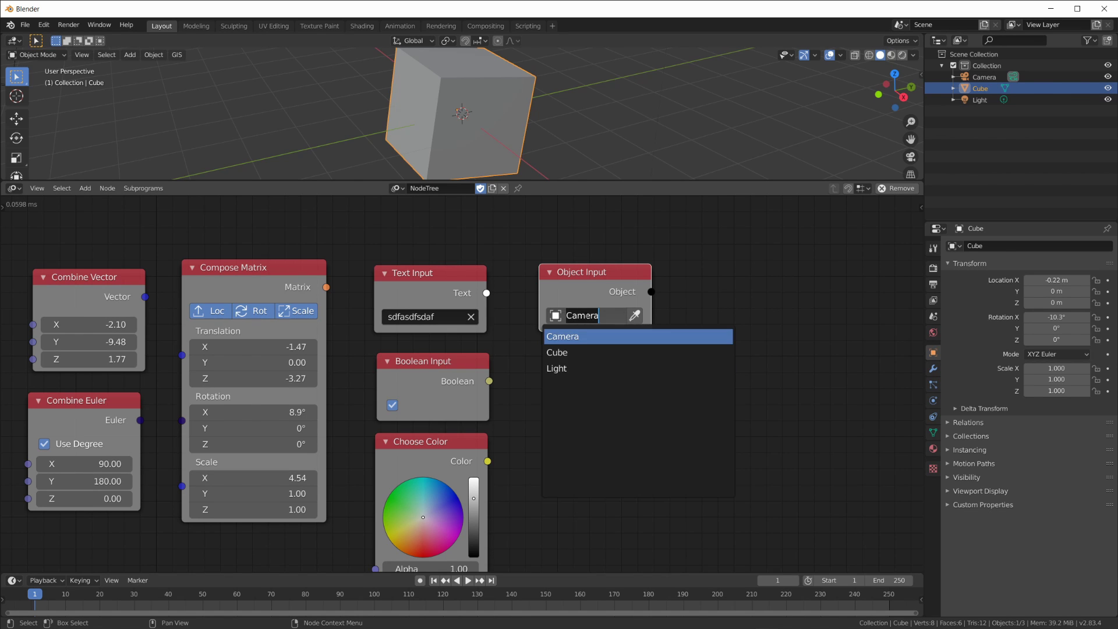
{"action": "left_click", "coordinate": [578, 353]}
Add a mesh circle to the scene and move it beside the cube, to about X 1.35 m, Y 2.67 m, Z 0.07 m.
{"action": "key", "text": "shift+a"}
{"action": "mouse_move", "coordinate": [579, 98]}
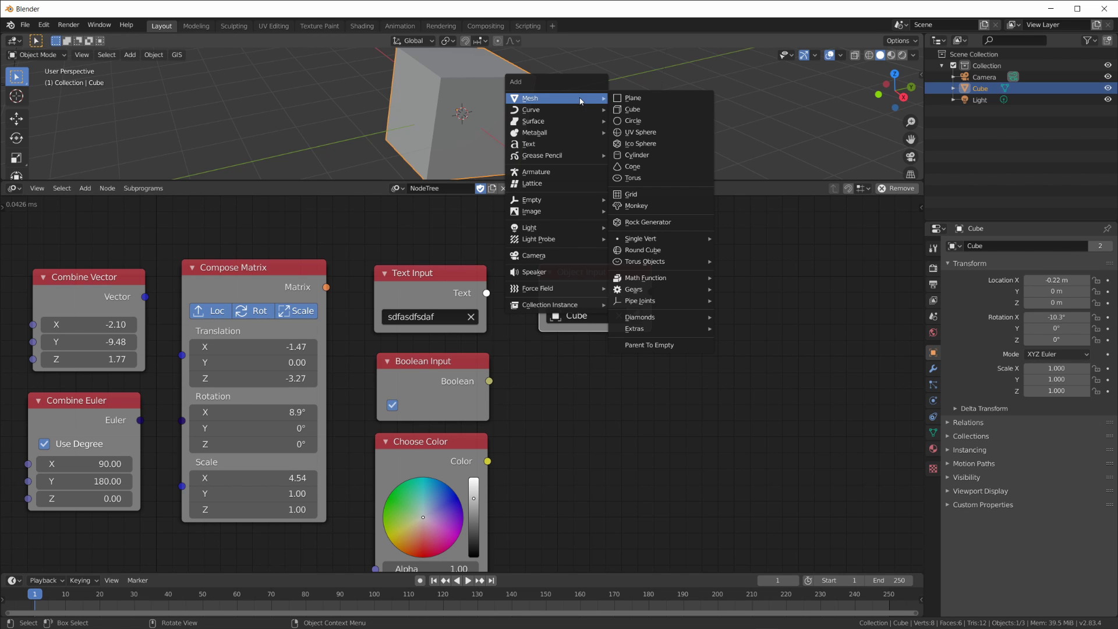
{"action": "left_click", "coordinate": [655, 123]}
{"action": "key", "text": "g"}
{"action": "left_click", "coordinate": [683, 115]}
{"action": "key", "text": "x"}
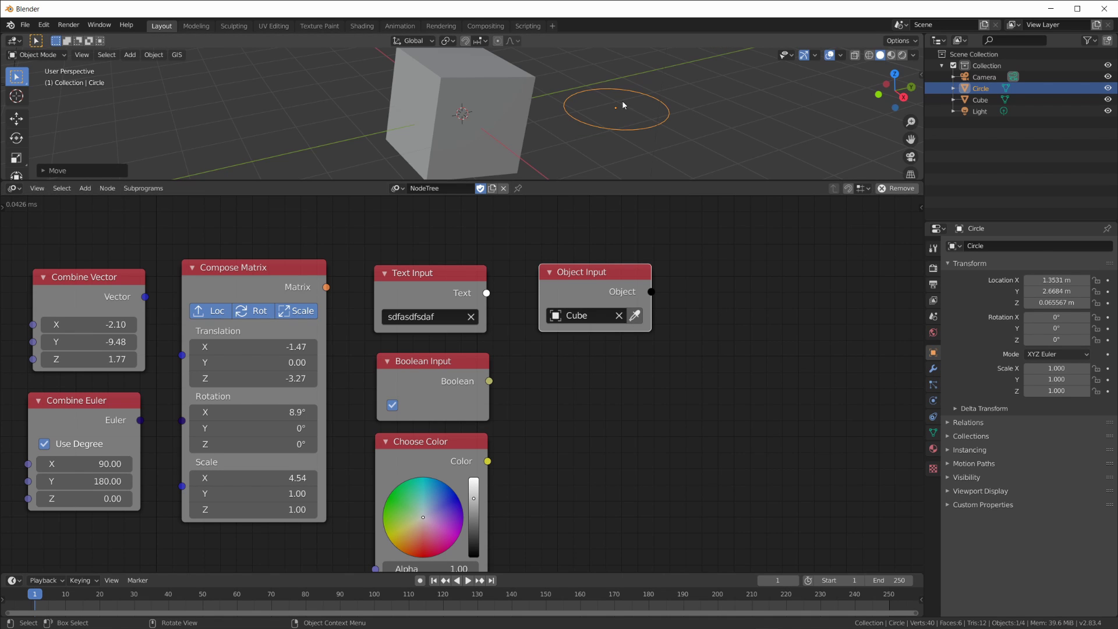
Assign the selected circle as the Object Input node's object.
{"action": "left_click", "coordinate": [636, 316]}
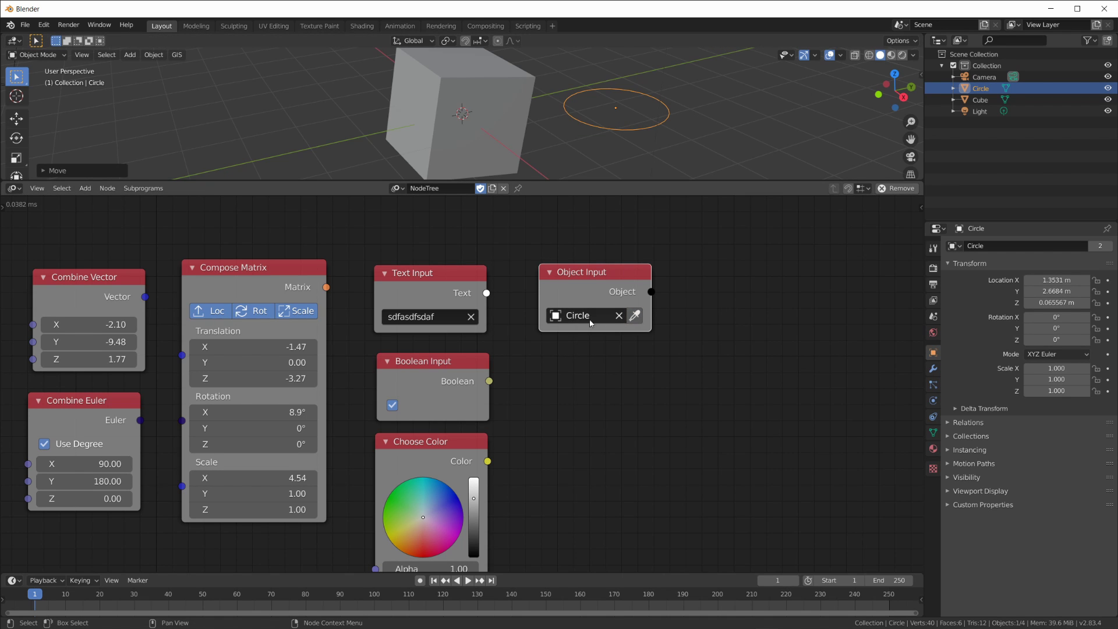
{"action": "left_click_drag", "start_coordinate": [591, 276], "coordinate": [719, 277]}
{"action": "middle_click_drag", "start_coordinate": [718, 277], "coordinate": [592, 275]}
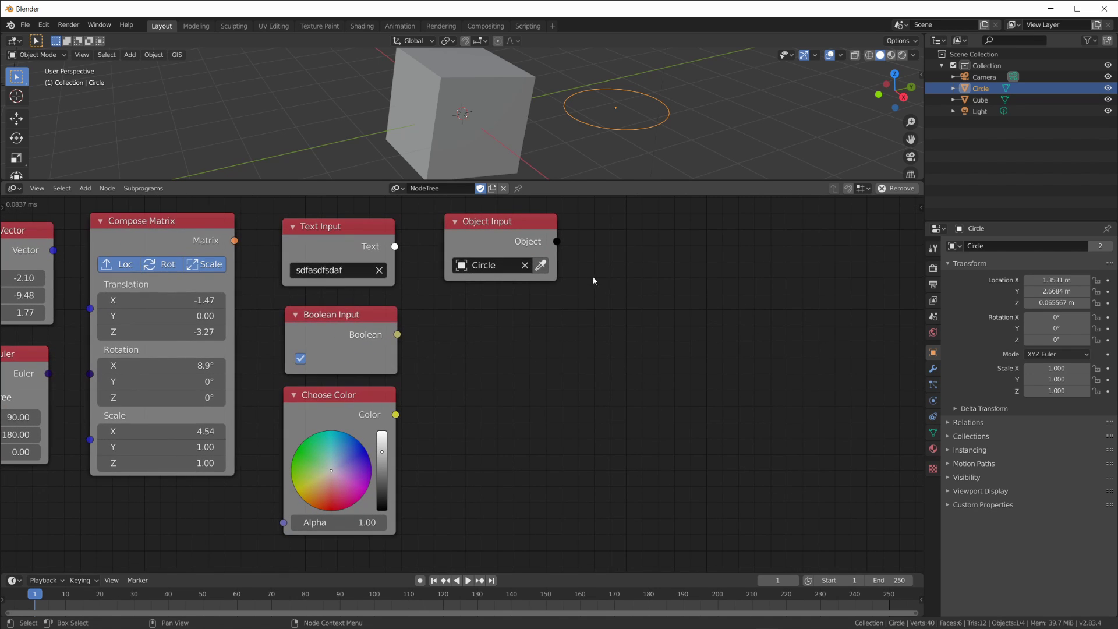
Add a Mesh Object Input node directly beneath the Object Input node.
{"action": "key", "text": "shift+a"}
{"action": "mouse_move", "coordinate": [593, 267]}
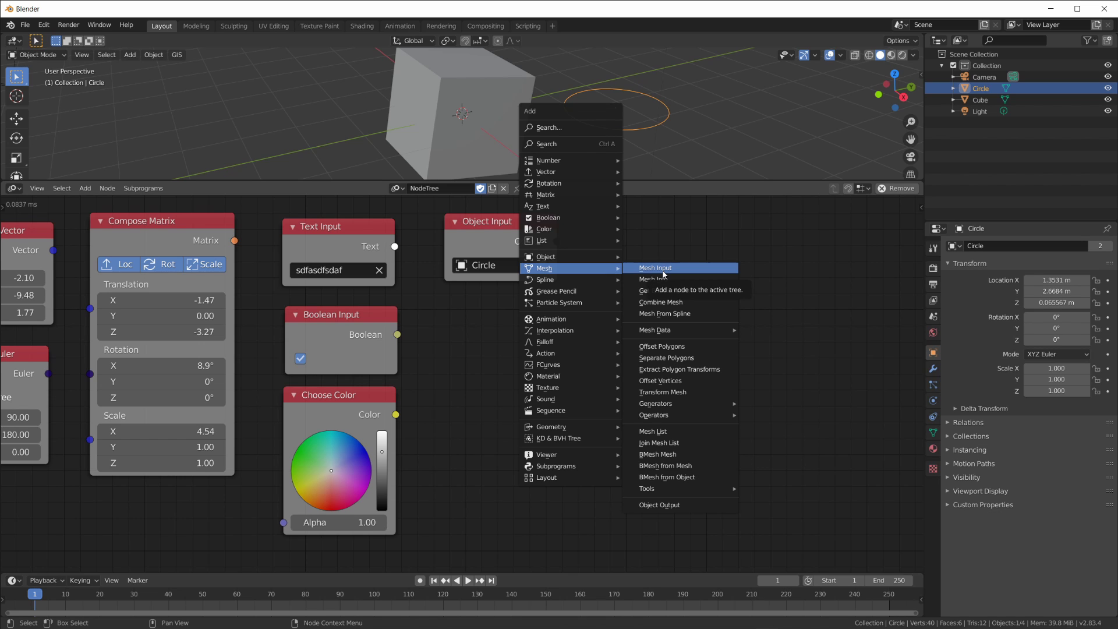
{"action": "left_click", "coordinate": [437, 292]}
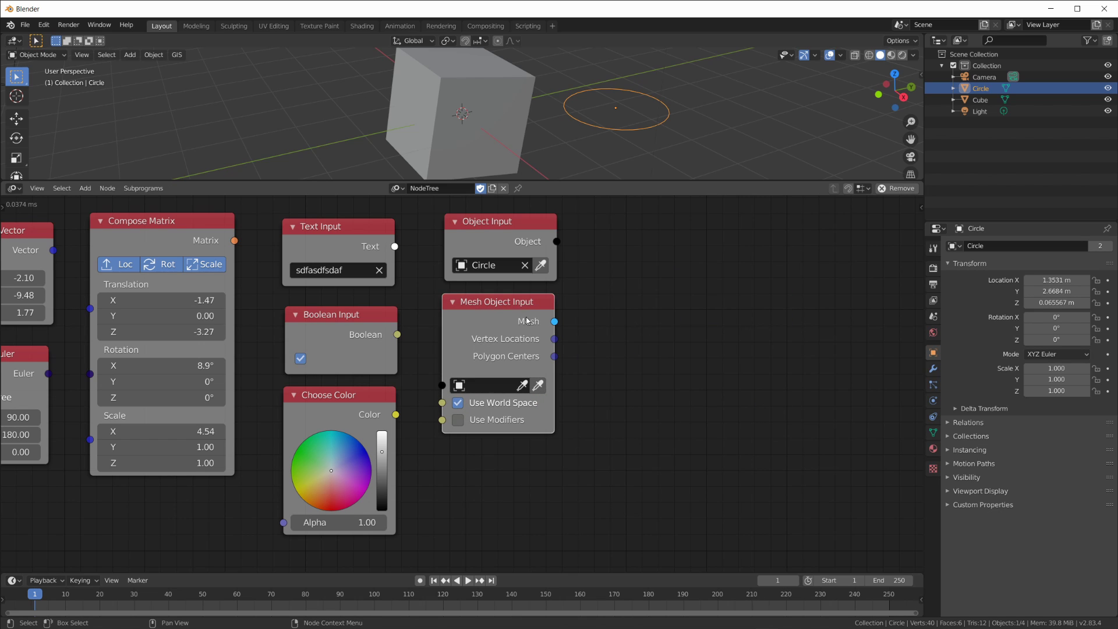
{"action": "left_click_drag", "start_coordinate": [554, 321], "coordinate": [515, 312]}
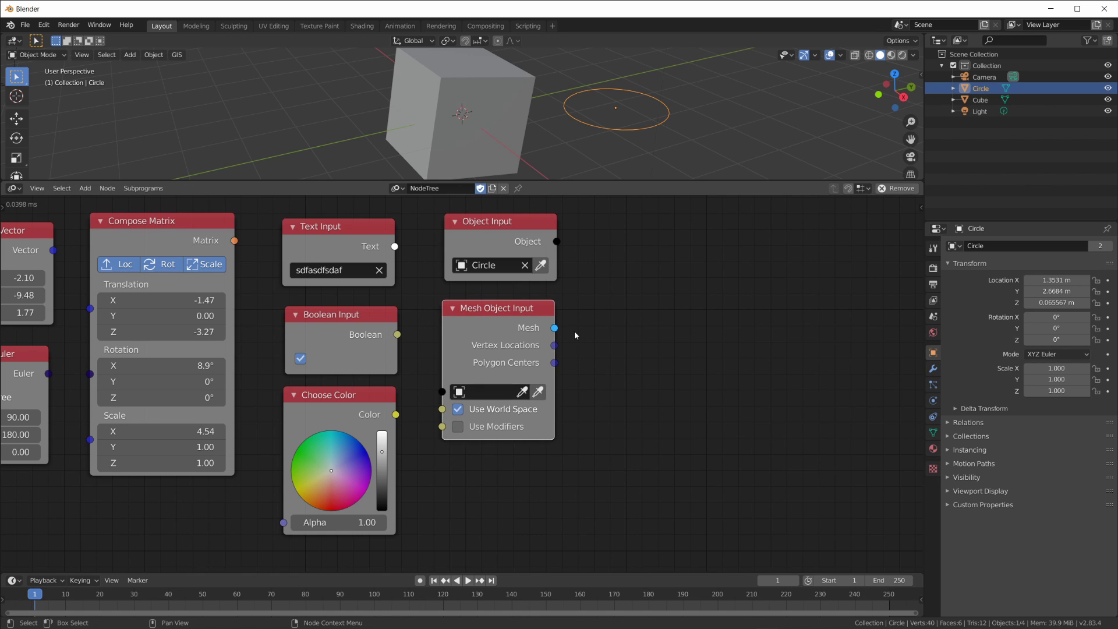
Examine the circle's vertices and edges in Edit Mode and return to Object Mode.
{"action": "key", "text": "Tab"}
{"action": "key", "text": "KP_Decimal"}
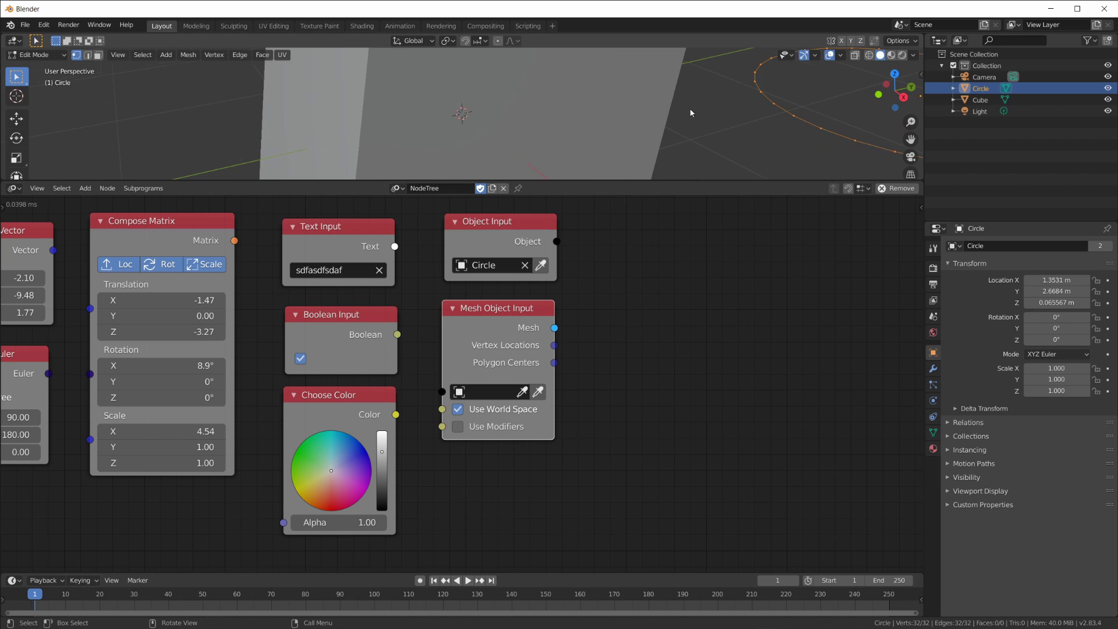
{"action": "middle_click_drag", "start_coordinate": [414, 122], "coordinate": [533, 134]}
{"action": "scroll", "coordinate": [459, 75], "scroll_direction": "down", "scroll_amount": 3}
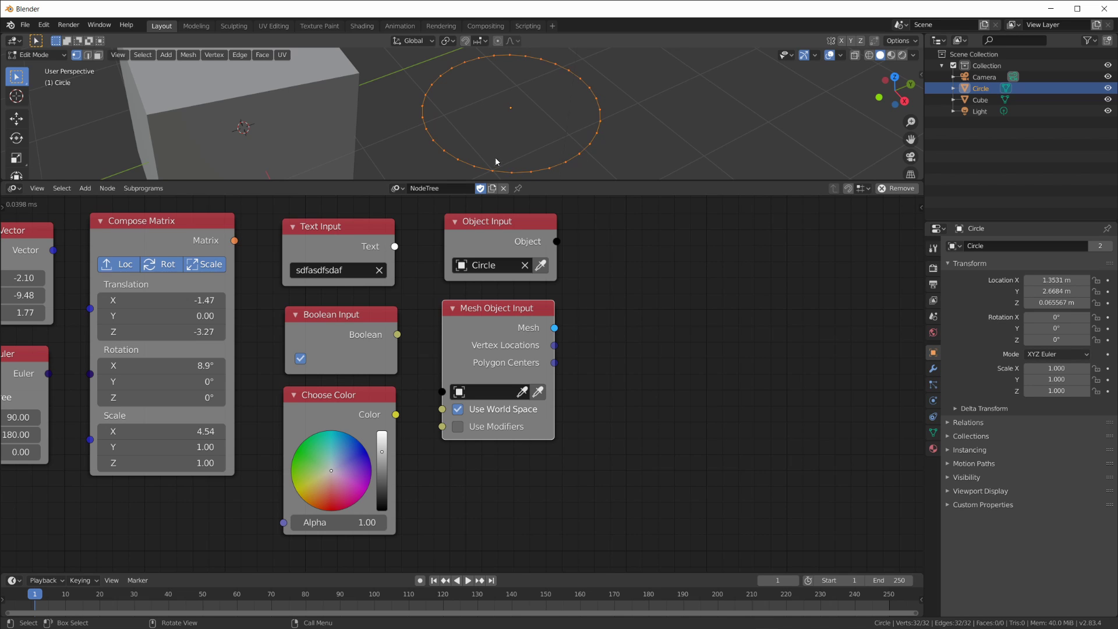
{"action": "key", "text": "Tab"}
Enter Edit Mode on the cube, select an edge and a side face in their selection modes, and return to vertex selection.
{"action": "left_click", "coordinate": [288, 125]}
{"action": "key", "text": "Tab"}
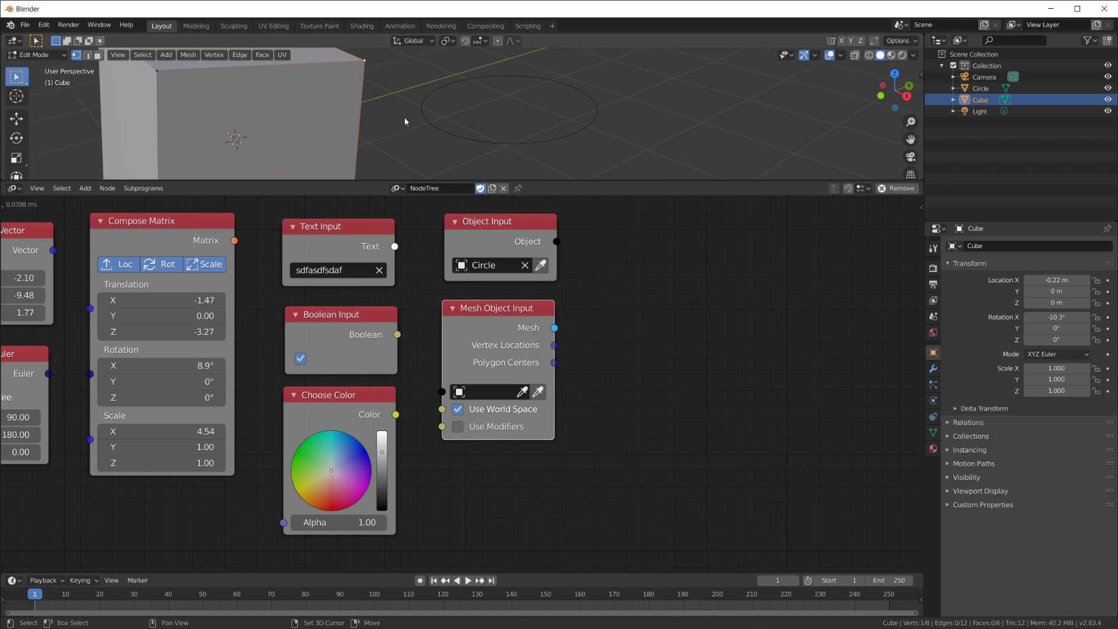
{"action": "middle_click_drag", "start_coordinate": [405, 121], "coordinate": [532, 132]}
{"action": "key", "text": "2"}
{"action": "left_click", "coordinate": [400, 131]}
{"action": "key", "text": "3"}
{"action": "left_click", "coordinate": [407, 90]}
{"action": "left_click", "coordinate": [466, 133]}
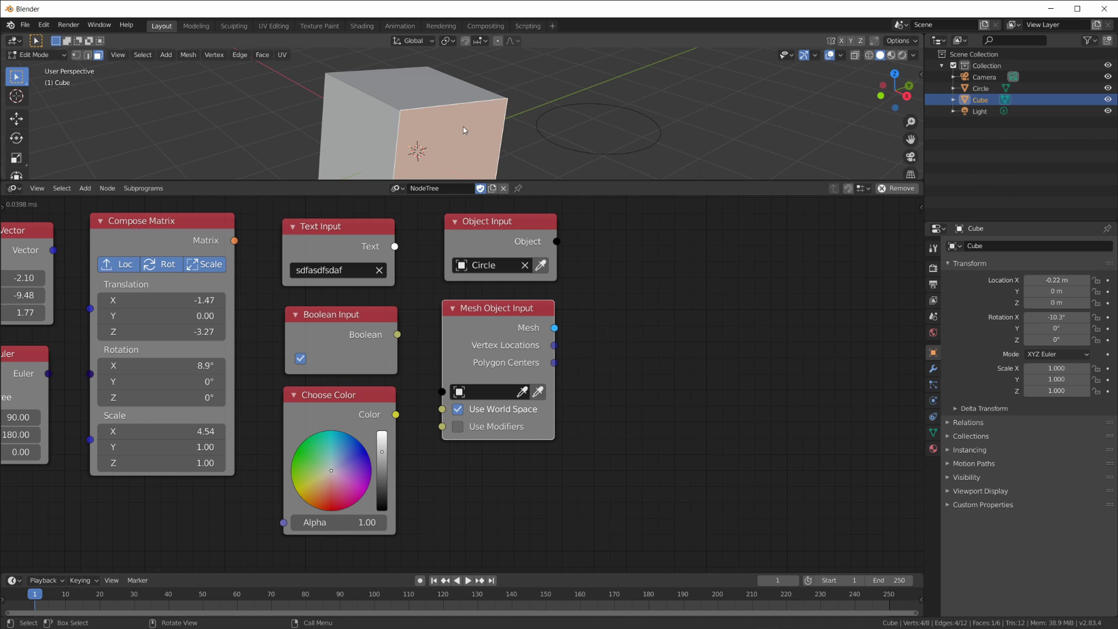
{"action": "key", "text": "1"}
Move the Mesh Object Input node slightly lower and show the cube's Object Data properties.
{"action": "left_click_drag", "start_coordinate": [517, 313], "coordinate": [582, 361]}
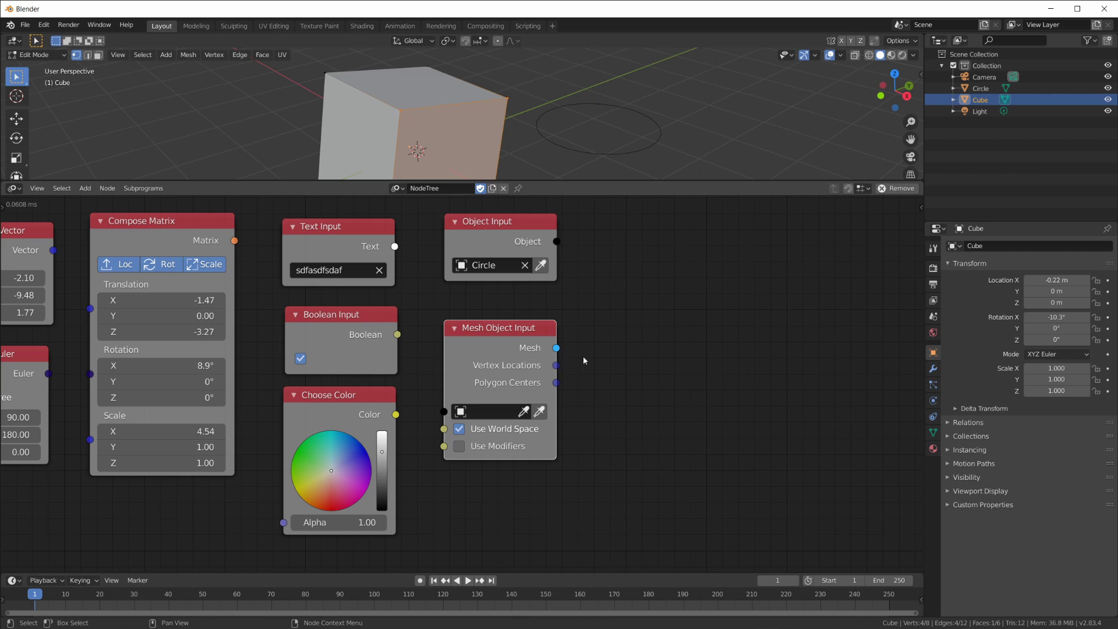
{"action": "left_click", "coordinate": [932, 432]}
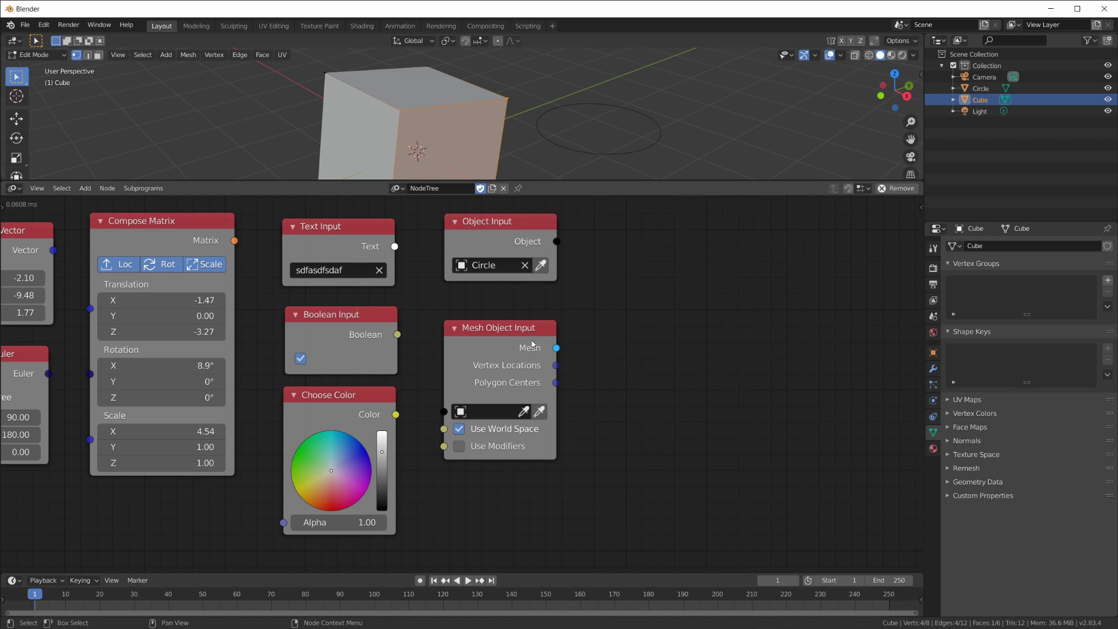
Add a Mesh Info node beside Mesh Object Input and link the Mesh output to its Mesh input.
{"action": "mouse_move", "coordinate": [557, 348]}
{"action": "left_mouse_down"}
{"action": "mouse_move", "coordinate": [634, 313]}
{"action": "mouse_move", "coordinate": [624, 338]}
{"action": "mouse_move", "coordinate": [570, 355]}
{"action": "left_mouse_up"}
{"action": "key", "text": "shift+a"}
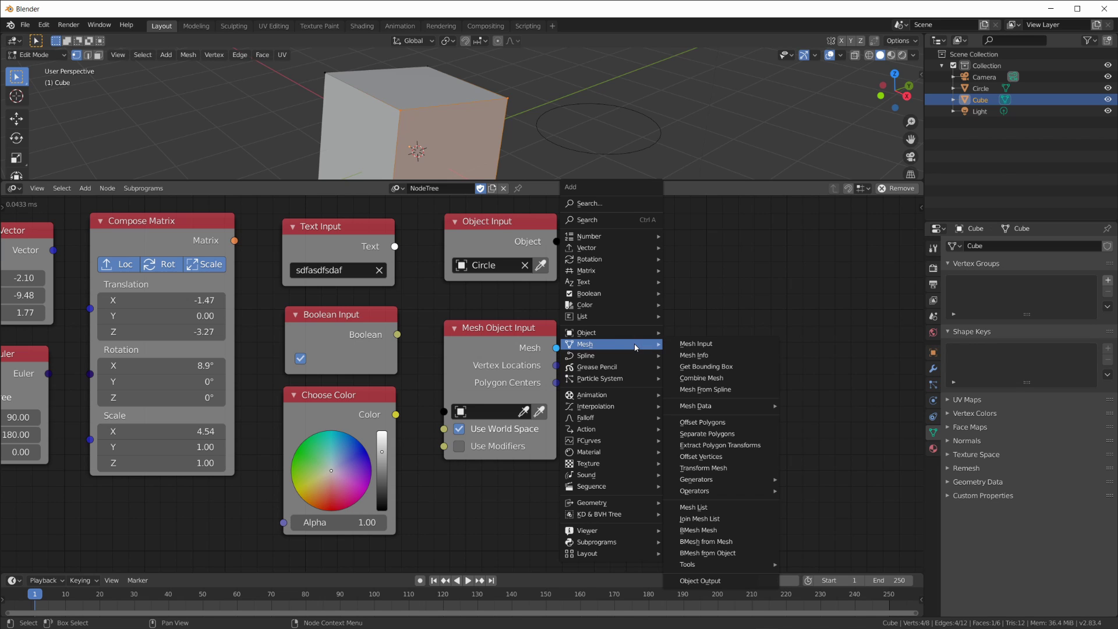
{"action": "left_click", "coordinate": [693, 354]}
{"action": "left_click", "coordinate": [664, 350]}
{"action": "left_click_drag", "start_coordinate": [557, 348], "coordinate": [609, 495]}
{"action": "left_click_drag", "start_coordinate": [680, 350], "coordinate": [662, 335]}
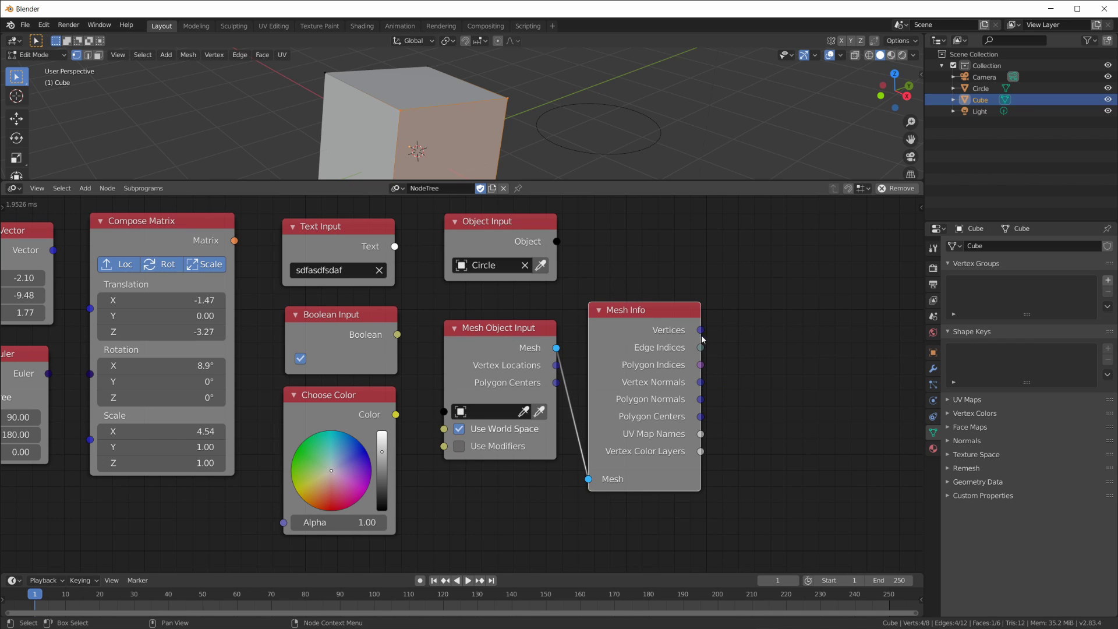
Add a 3D Viewer node to the right of Mesh Info and link the Vertices output to its Data input.
{"action": "mouse_move", "coordinate": [702, 333]}
{"action": "left_mouse_down"}
{"action": "mouse_move", "coordinate": [860, 327]}
{"action": "mouse_move", "coordinate": [720, 327]}
{"action": "left_mouse_up"}
{"action": "key", "text": "shift+a"}
{"action": "mouse_move", "coordinate": [761, 533]}
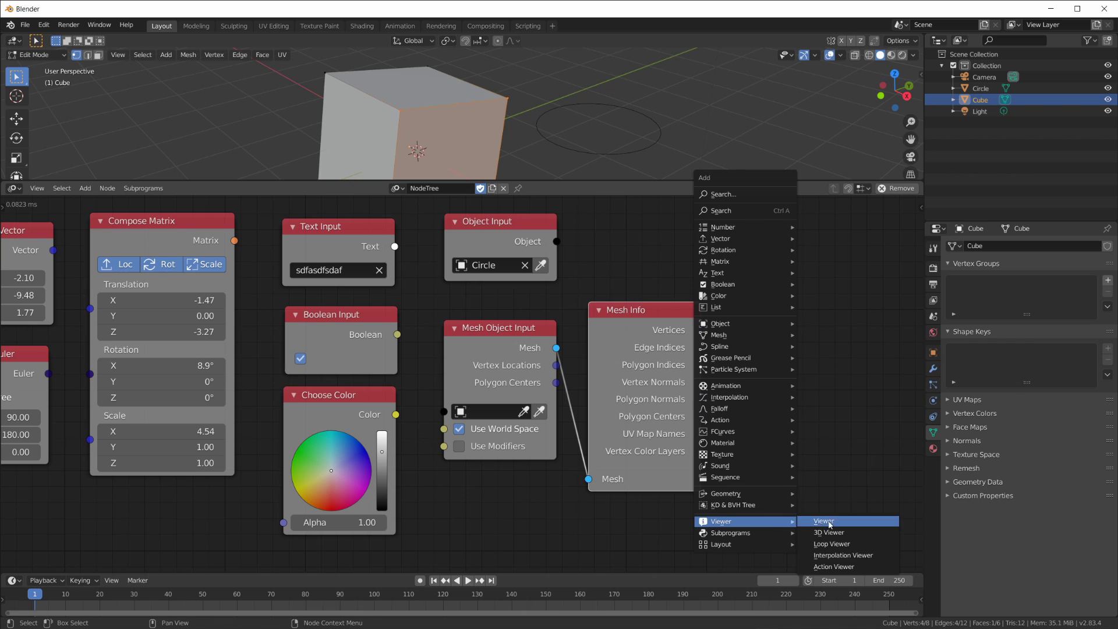
{"action": "left_click", "coordinate": [839, 534]}
{"action": "left_click_drag", "start_coordinate": [700, 330], "coordinate": [826, 353]}
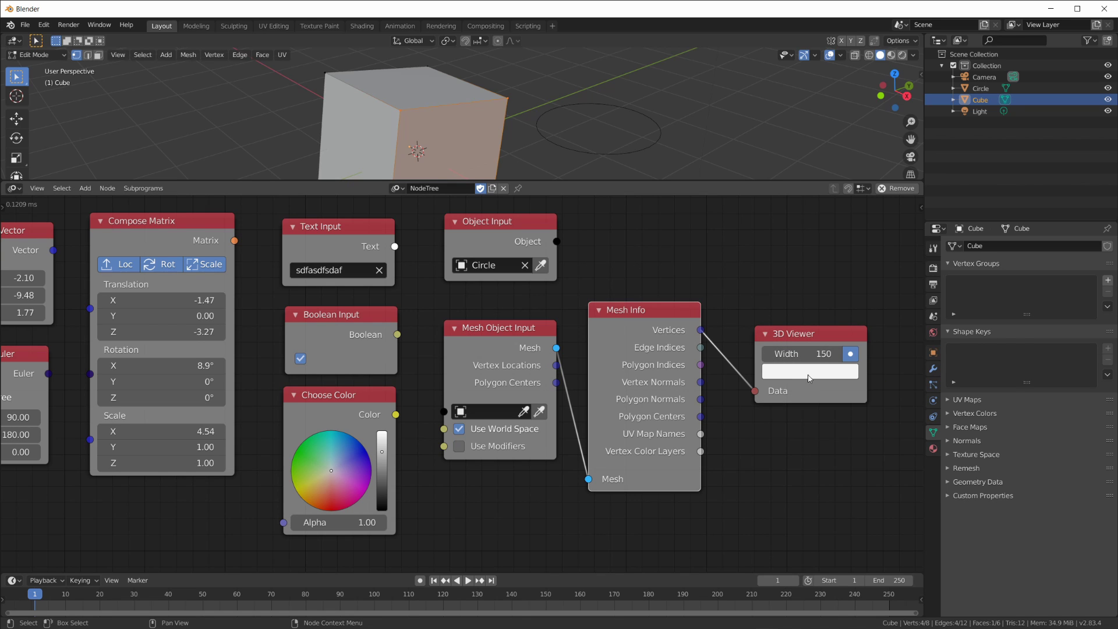
Set the 3D Viewer's width to 13 and its color to red, with Cube as the Mesh Object Input's object.
{"action": "left_click", "coordinate": [808, 371]}
{"action": "double_click", "coordinate": [821, 353]}
{"action": "type", "text": "13"}
{"action": "key", "text": "Return"}
{"action": "left_click", "coordinate": [824, 377]}
{"action": "left_click_drag", "start_coordinate": [825, 330], "coordinate": [879, 330]}
{"action": "mouse_move", "coordinate": [450, 130]}
{"action": "middle_mouse_down"}
{"action": "mouse_move", "coordinate": [499, 113]}
{"action": "mouse_move", "coordinate": [464, 144]}
{"action": "middle_mouse_up"}
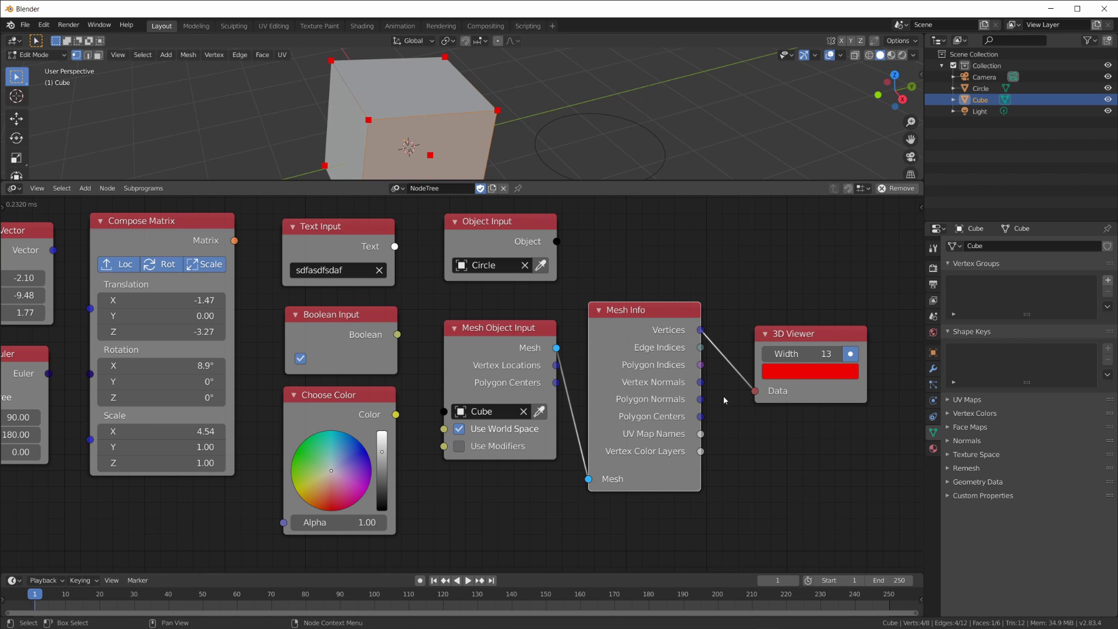
Link Mesh Info's Vertex Normals output to the 3D Viewer, inspect the viewport, and delete the viewer node.
{"action": "left_click_drag", "start_coordinate": [700, 382], "coordinate": [754, 391]}
{"action": "mouse_move", "coordinate": [617, 134]}
{"action": "middle_mouse_down"}
{"action": "mouse_move", "coordinate": [582, 143]}
{"action": "mouse_move", "coordinate": [643, 129]}
{"action": "mouse_move", "coordinate": [635, 120]}
{"action": "mouse_move", "coordinate": [622, 134]}
{"action": "middle_mouse_up"}
{"action": "key", "text": "x"}
Delete the Mesh Info node and select the Mesh Object Input node.
{"action": "left_click", "coordinate": [669, 321]}
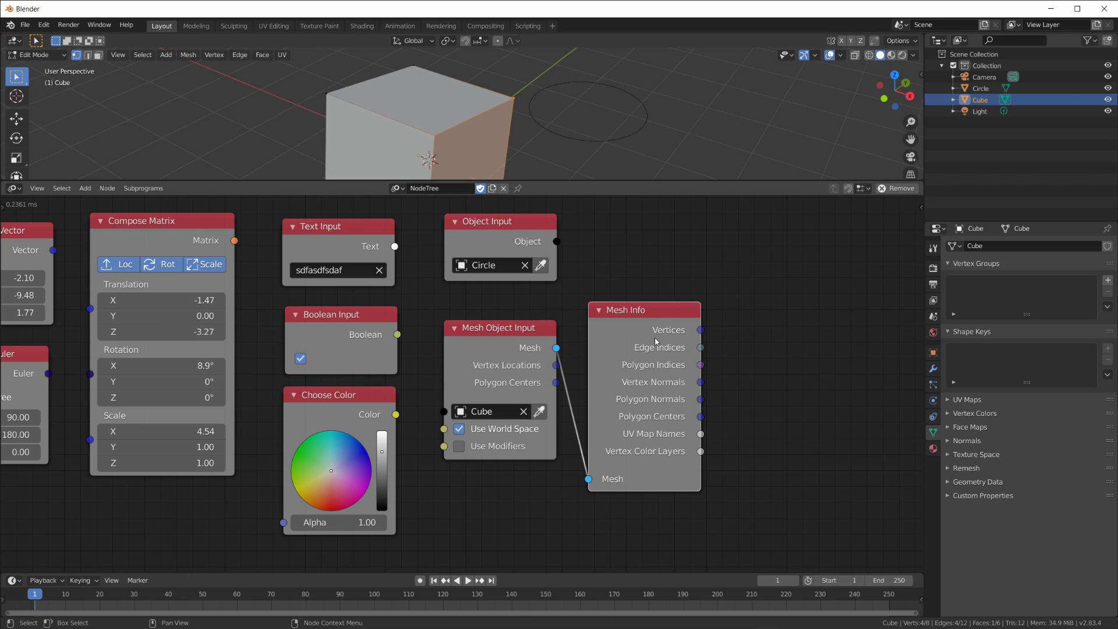
{"action": "key", "text": "x"}
{"action": "left_click", "coordinate": [504, 335]}
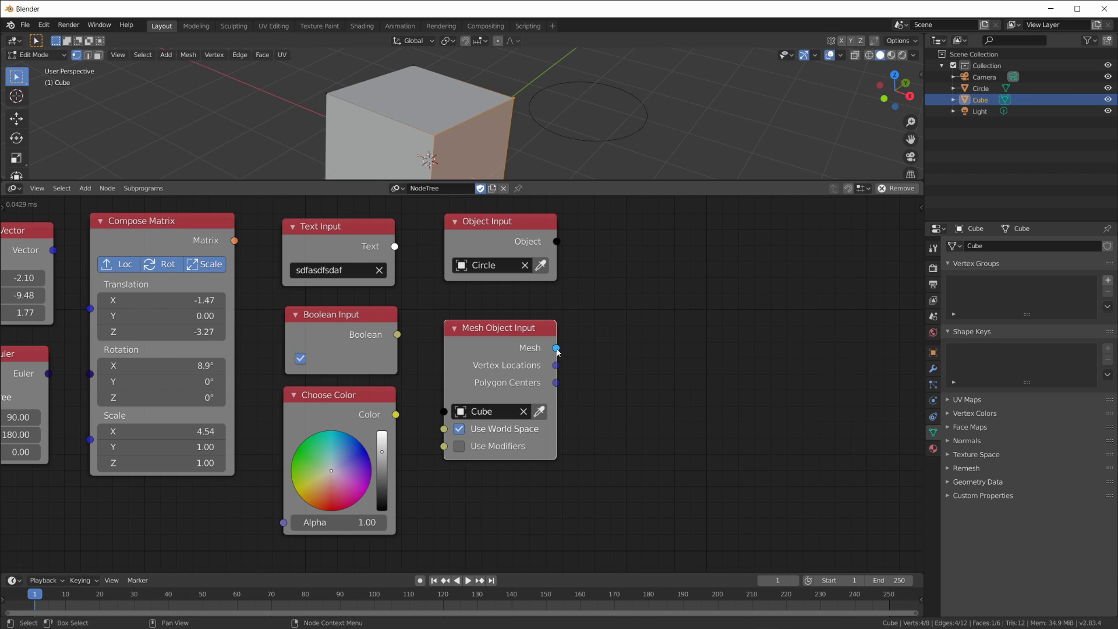
Add another Mesh Info node and remove it again.
{"action": "key", "text": "shift+a"}
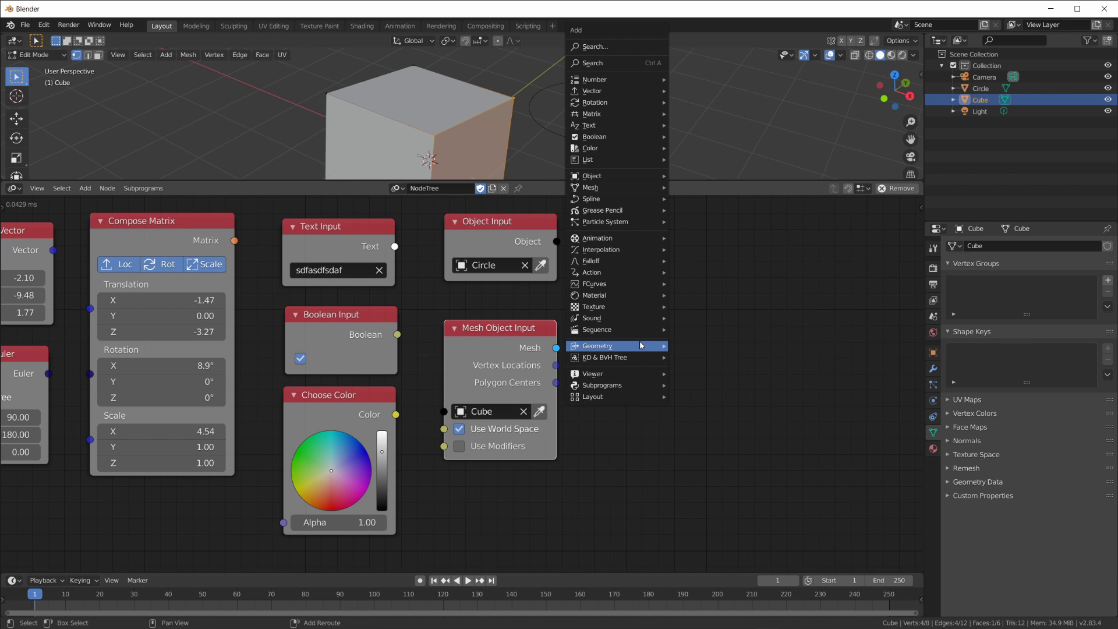
{"action": "mouse_move", "coordinate": [636, 188]}
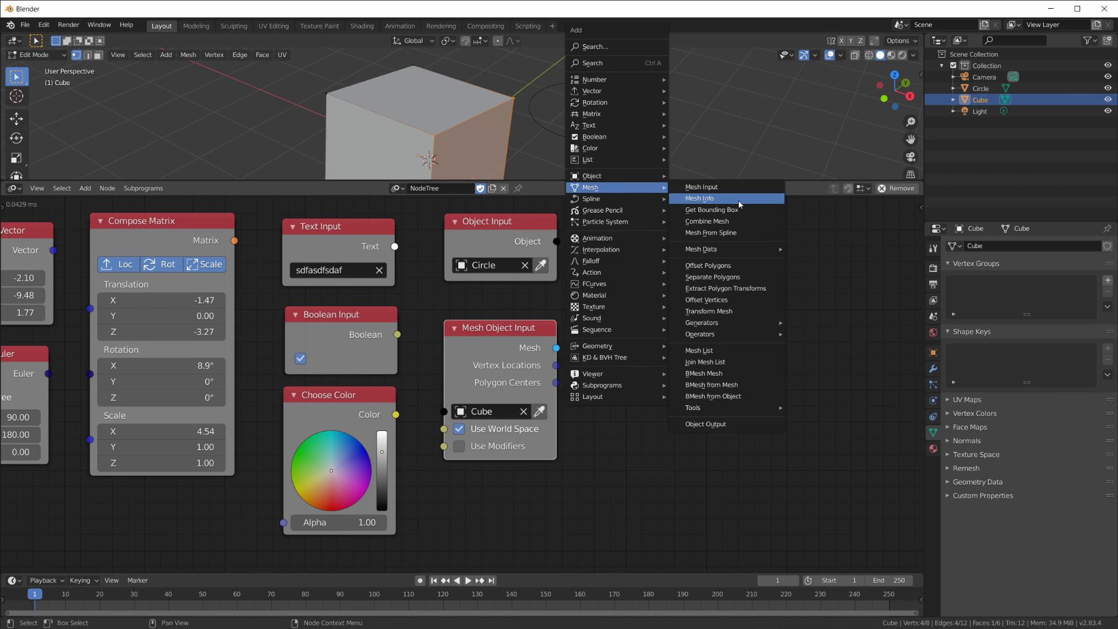
{"action": "left_click", "coordinate": [699, 198]}
{"action": "left_click", "coordinate": [651, 305]}
{"action": "key", "text": "x"}
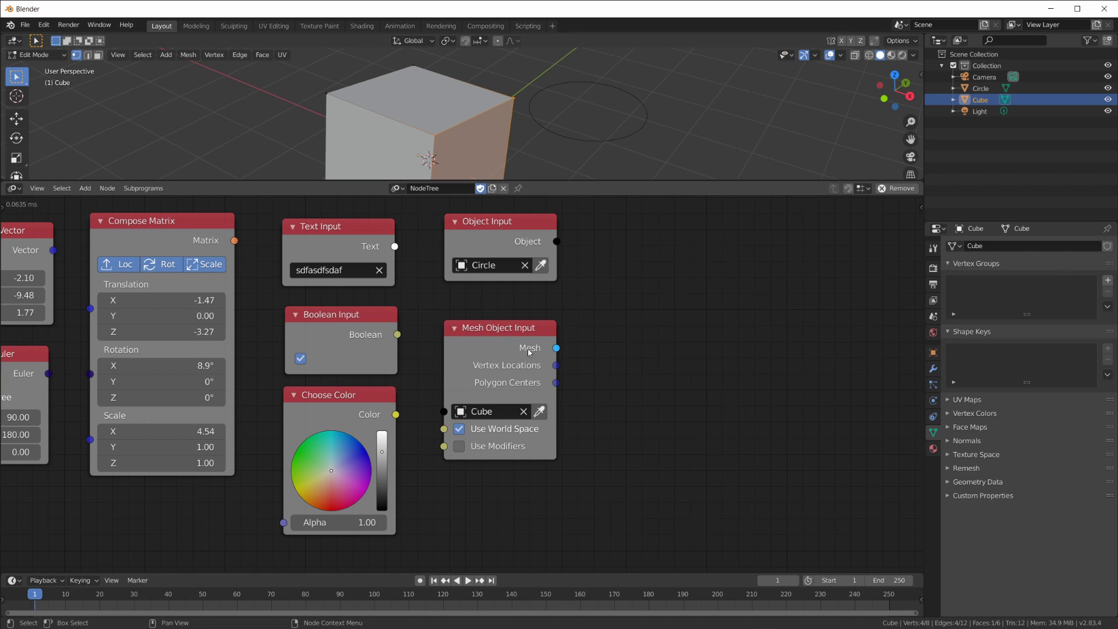
Enable all hidden outputs of the Mesh Object Input node, from Vertex Normals and Polygon Normals through Mesh Name.
{"action": "key", "text": "n"}
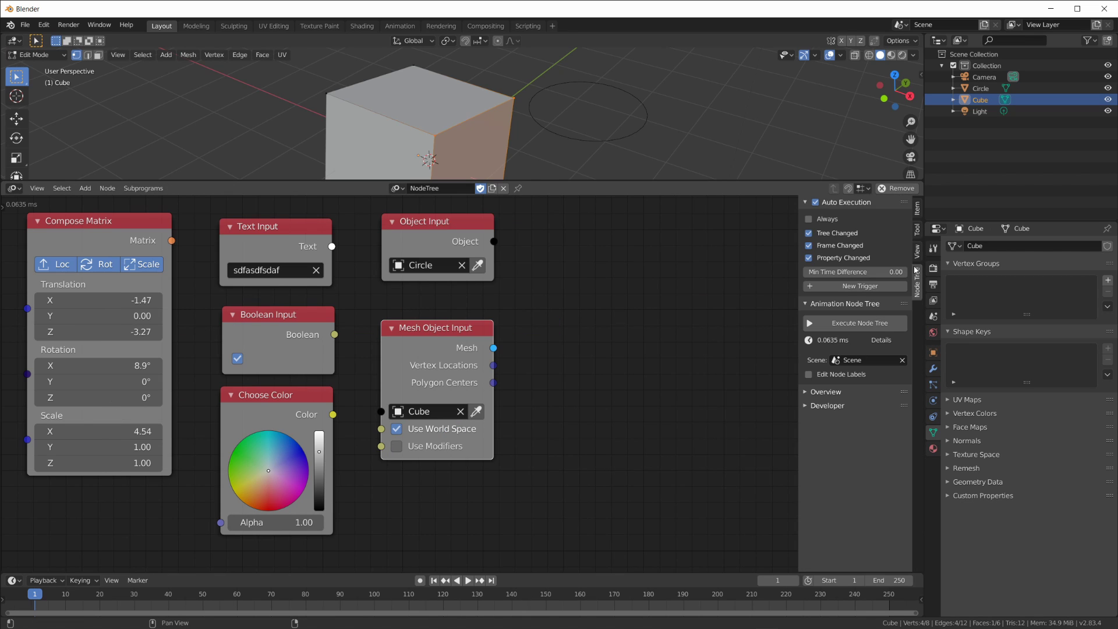
{"action": "left_click", "coordinate": [917, 209]}
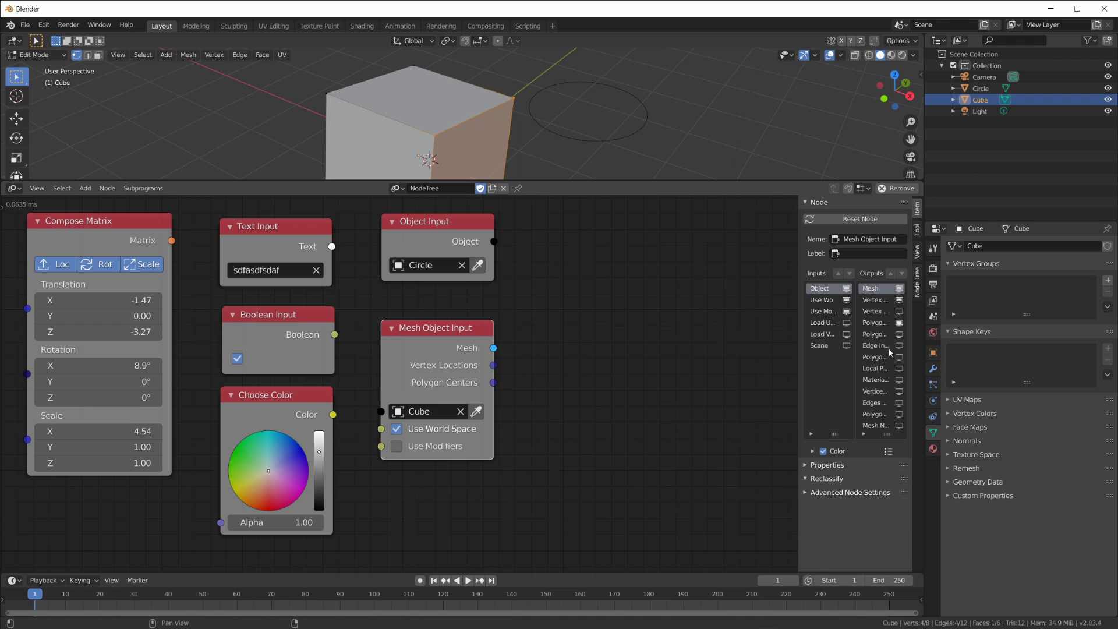
{"action": "left_click", "coordinate": [899, 311]}
{"action": "left_click_drag", "start_coordinate": [901, 346], "coordinate": [899, 425]}
{"action": "key", "text": "n"}
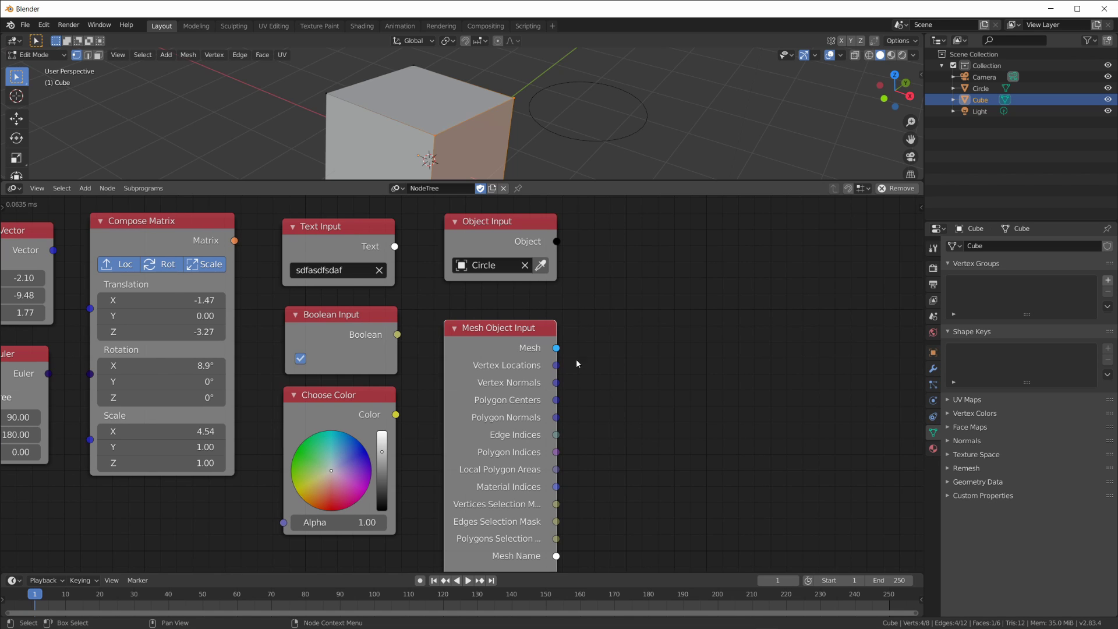
Examine the Mesh Object Input node's outputs, from Mesh and Vertex Locations through Mesh Name, alongside the other data type nodes.
{"action": "scroll", "coordinate": [575, 359], "scroll_direction": "down", "scroll_amount": 2}
{"action": "left_click_drag", "start_coordinate": [418, 327], "coordinate": [494, 288]}
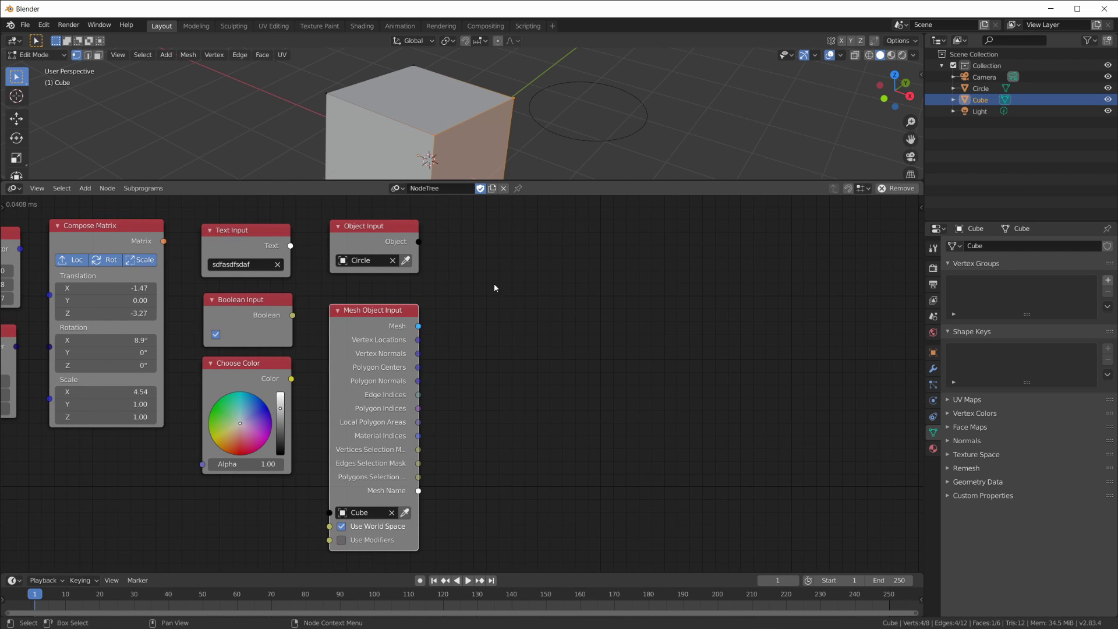
{"action": "scroll", "coordinate": [463, 294], "scroll_direction": "up", "scroll_amount": 1}
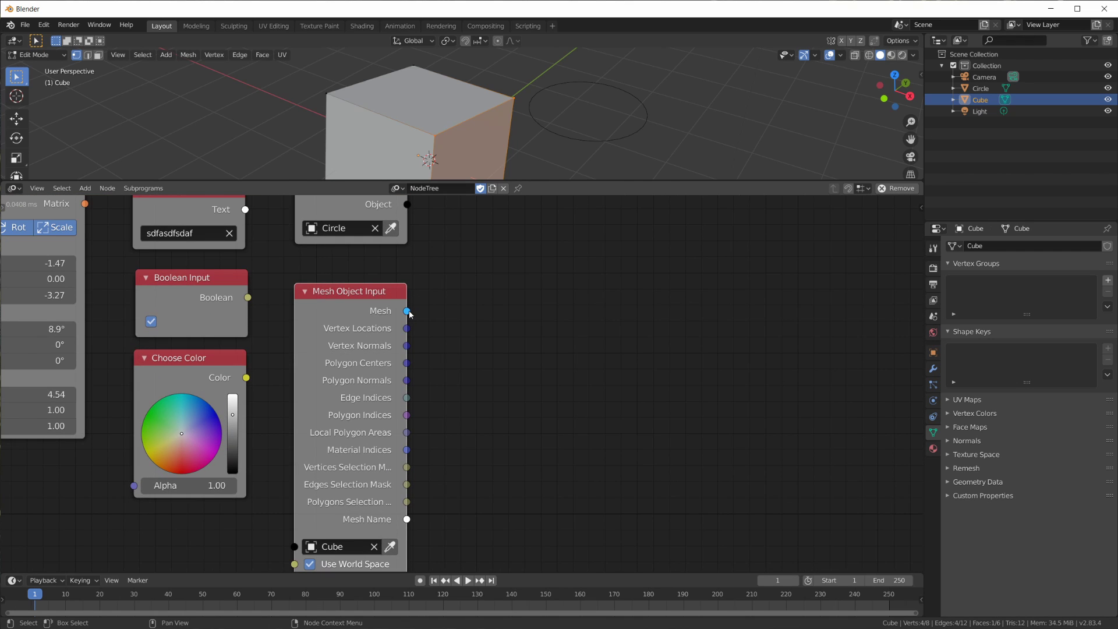
{"action": "middle_click_drag", "start_coordinate": [412, 349], "coordinate": [737, 375]}
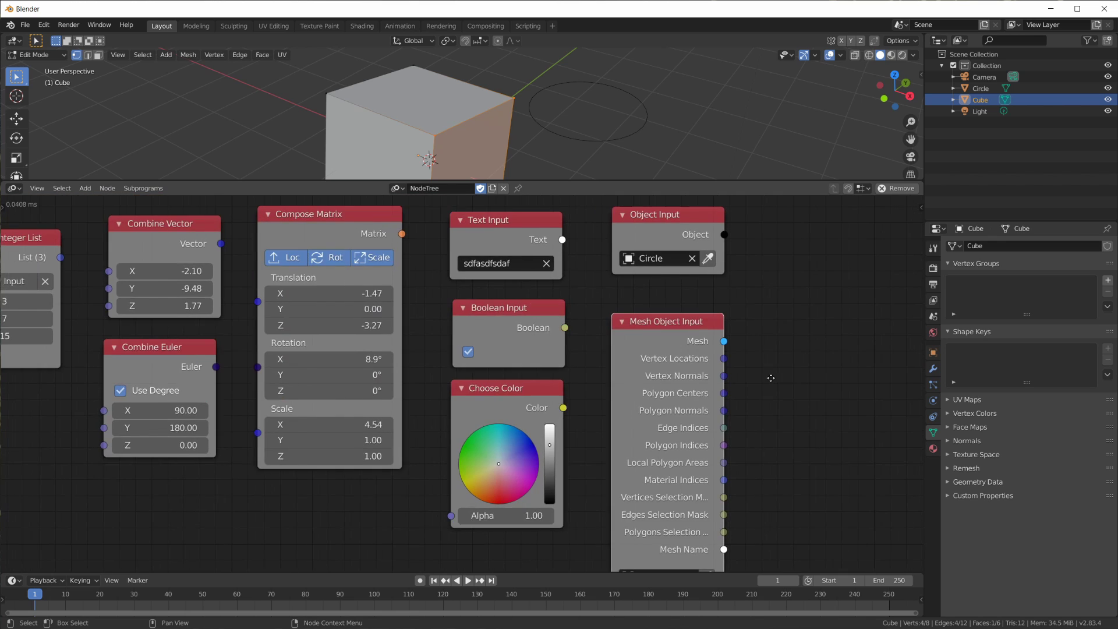
{"action": "scroll", "coordinate": [771, 383], "scroll_direction": "down", "scroll_amount": 1}
{"action": "left_click_drag", "start_coordinate": [667, 365], "coordinate": [736, 350]}
{"action": "scroll", "coordinate": [736, 349], "scroll_direction": "up", "scroll_amount": 1}
{"action": "scroll", "coordinate": [768, 358], "scroll_direction": "up", "scroll_amount": 1}
{"action": "left_click_drag", "start_coordinate": [855, 347], "coordinate": [862, 402]}
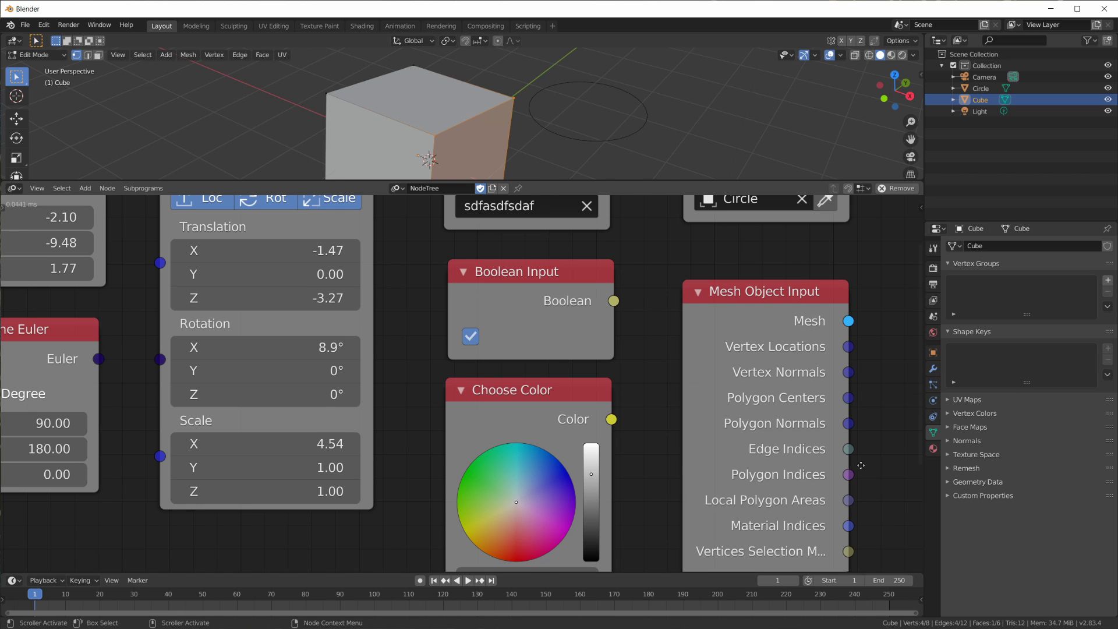
{"action": "middle_click_drag", "start_coordinate": [861, 465], "coordinate": [737, 412]}
{"action": "scroll", "coordinate": [700, 485], "scroll_direction": "down", "scroll_amount": 4}
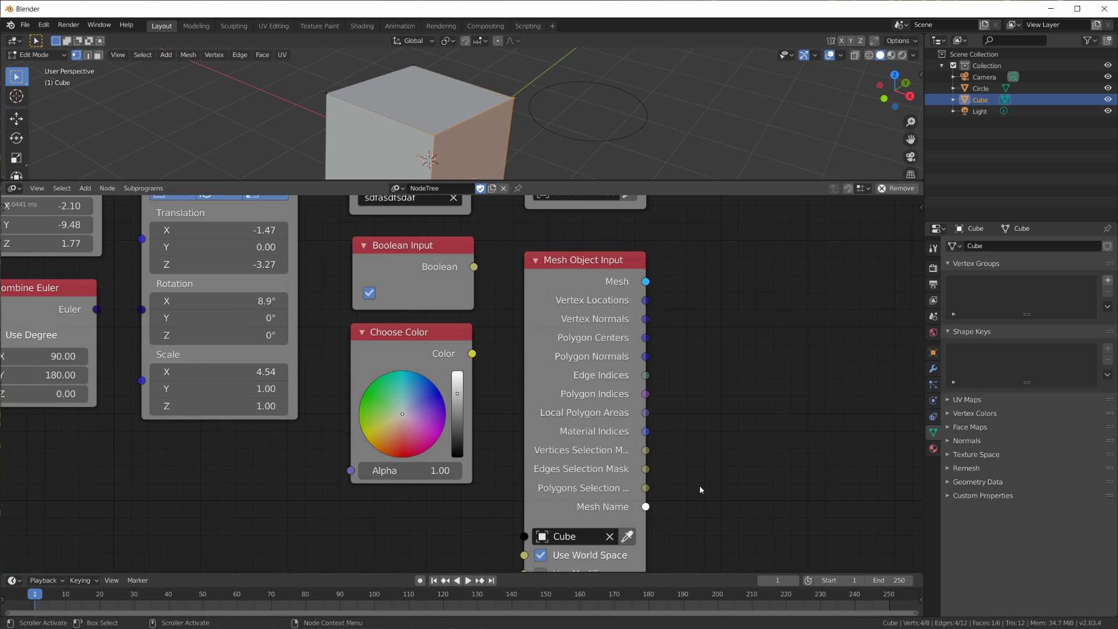
Add a Splines from Object node beside the Object Input node.
{"action": "key", "text": "shift+a"}
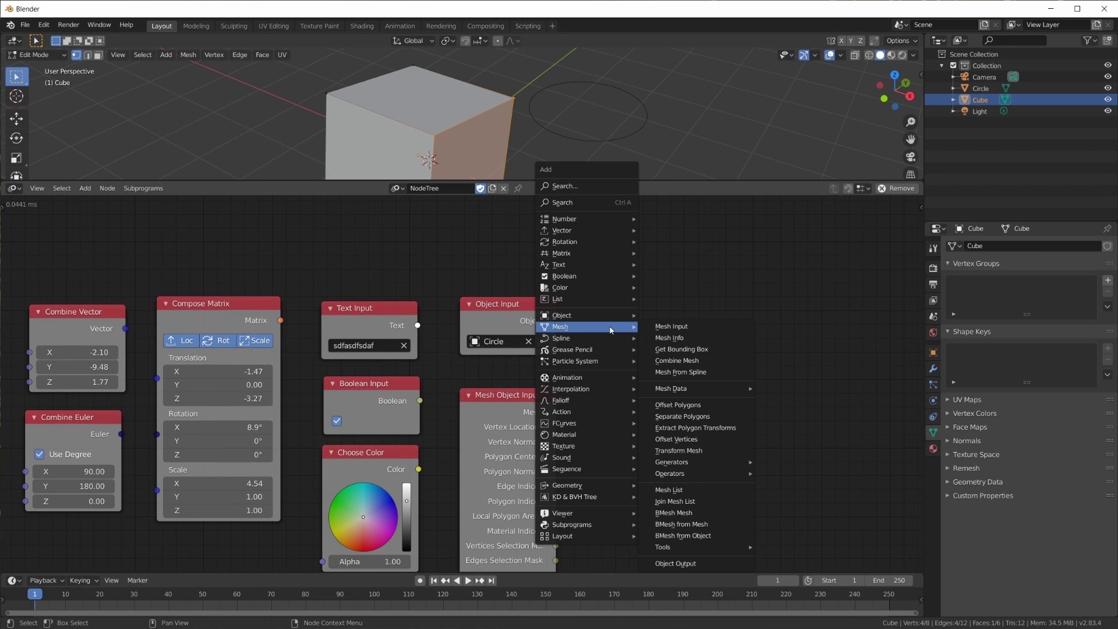
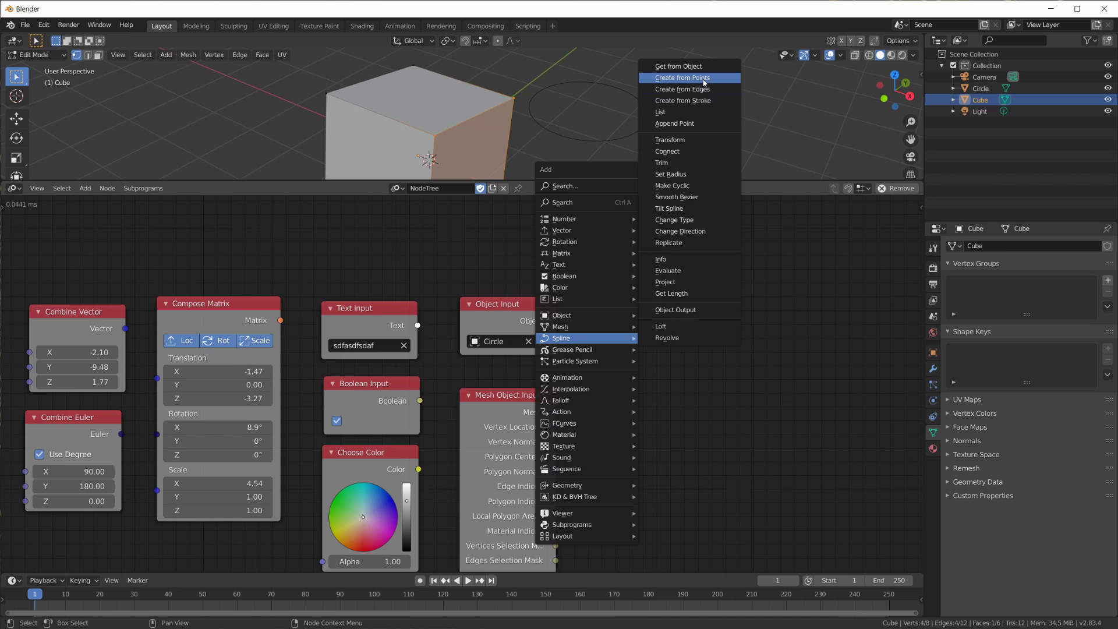
{"action": "left_click", "coordinate": [678, 67]}
{"action": "left_click", "coordinate": [589, 212]}
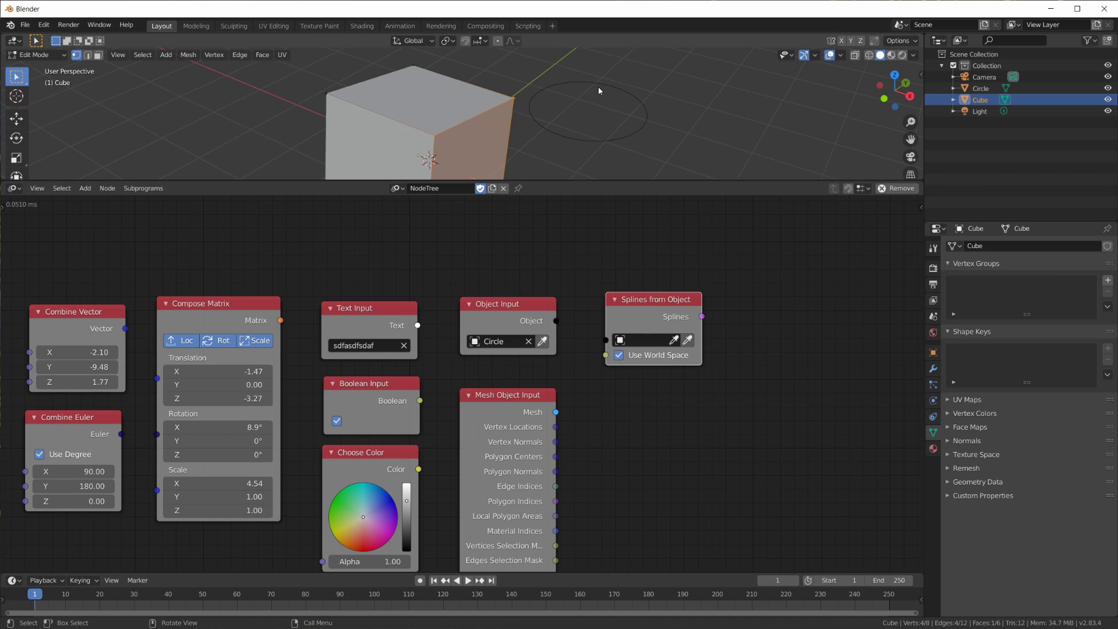
Leave mesh editing, add a Bezier curve object to the scene, and move it about 4.05 m away, past the circle.
{"action": "right_click", "coordinate": [599, 91]}
{"action": "left_click", "coordinate": [599, 103]}
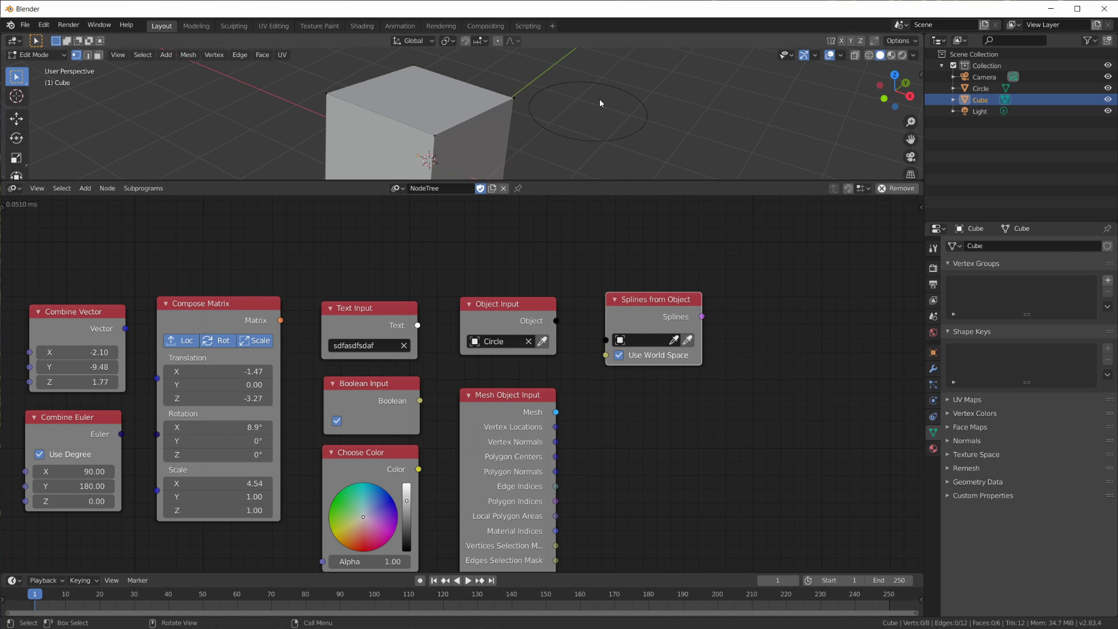
{"action": "key", "text": "Tab"}
{"action": "key", "text": "shift+a"}
{"action": "mouse_move", "coordinate": [607, 93]}
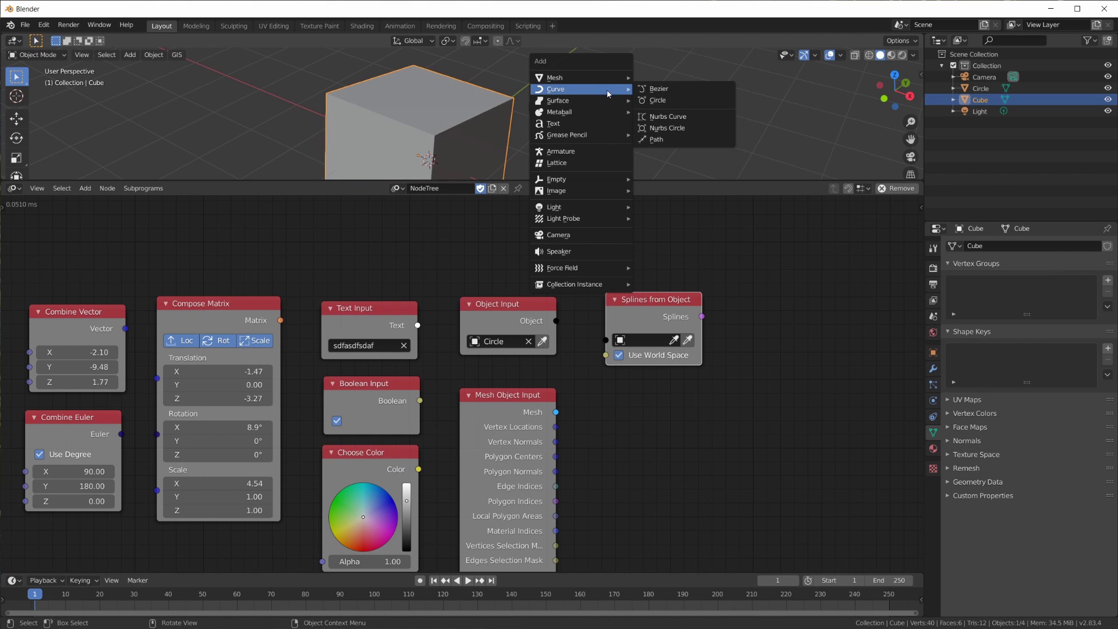
{"action": "left_click", "coordinate": [659, 88]}
{"action": "key", "text": "g"}
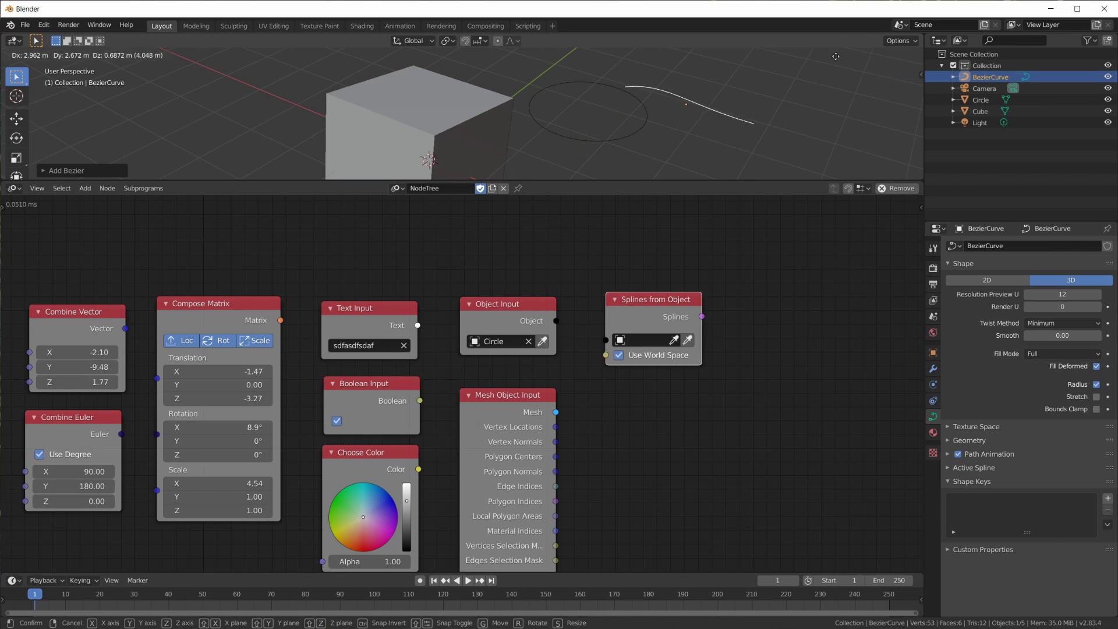
{"action": "left_click", "coordinate": [835, 56]}
{"action": "middle_click_drag", "start_coordinate": [838, 58], "coordinate": [756, 130]}
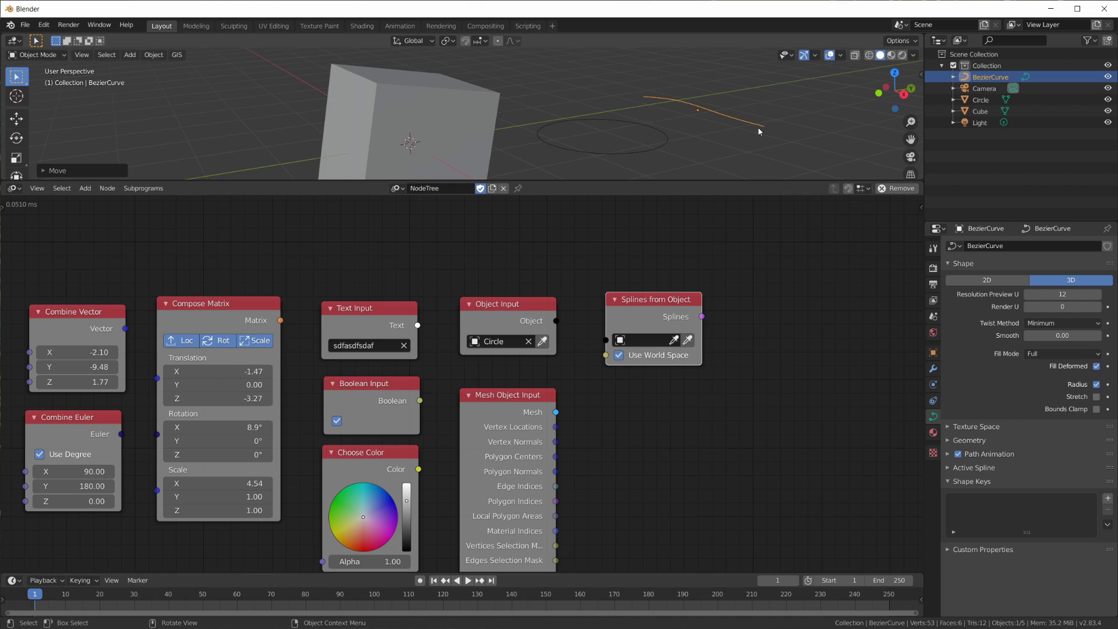
Assign BezierCurve as the source of the Splines from Object node and widen the node to fit the name.
{"action": "left_click", "coordinate": [685, 340]}
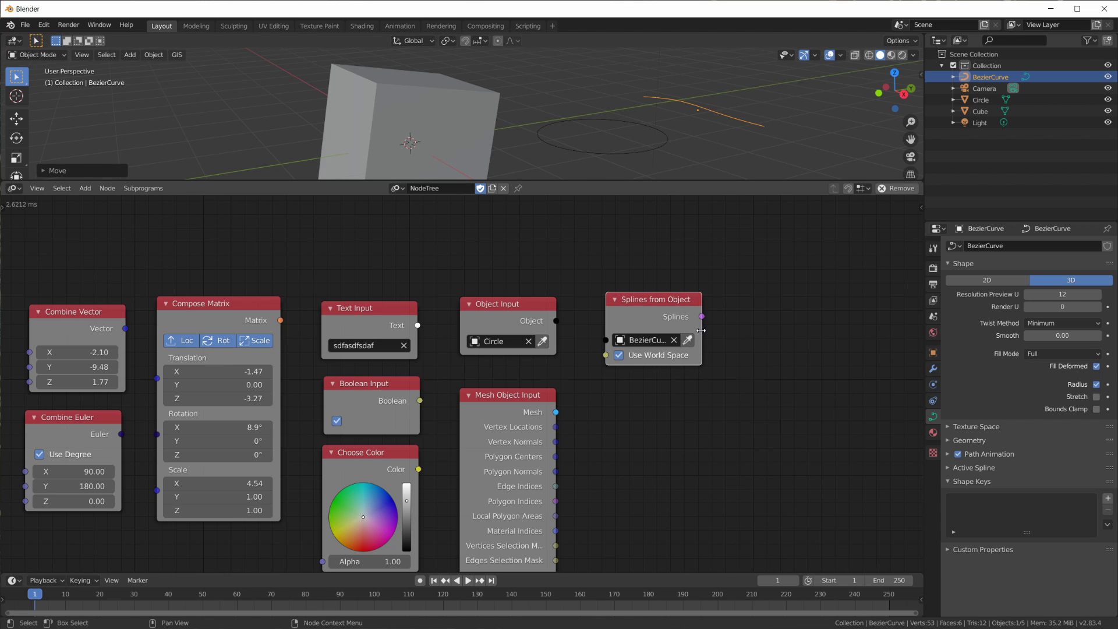
{"action": "left_click_drag", "start_coordinate": [700, 330], "coordinate": [722, 316]}
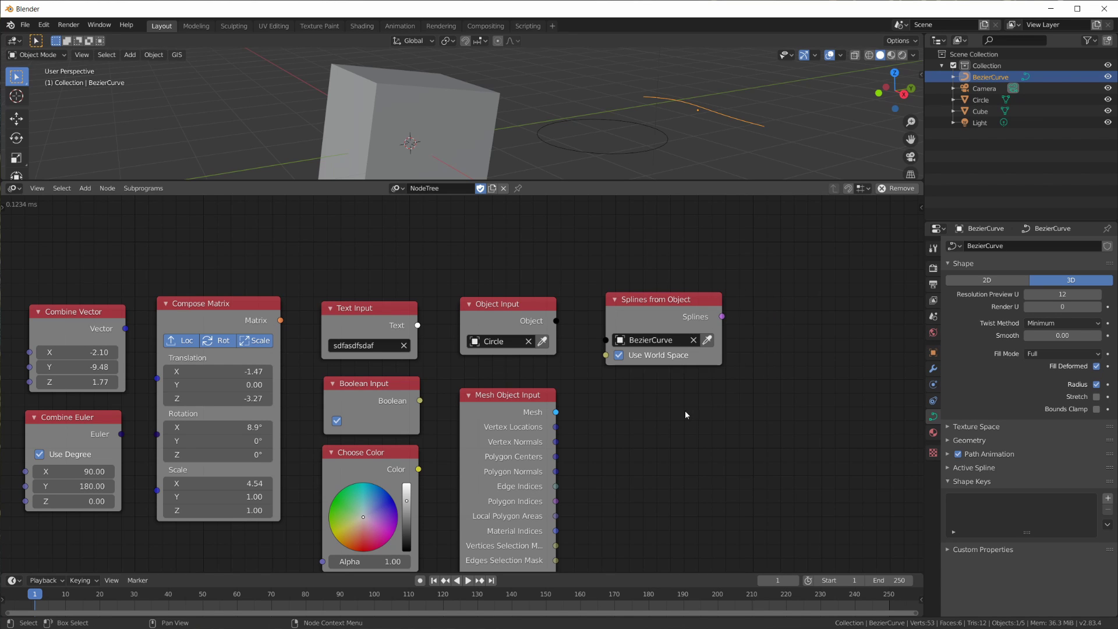
{"action": "scroll", "coordinate": [685, 415], "scroll_direction": "down", "scroll_amount": 2}
Edit the BezierCurve object, add a second Bezier spline to it, and place that spline beyond the first one.
{"action": "middle_click_drag", "start_coordinate": [738, 175], "coordinate": [689, 95]}
{"action": "key", "text": "Tab"}
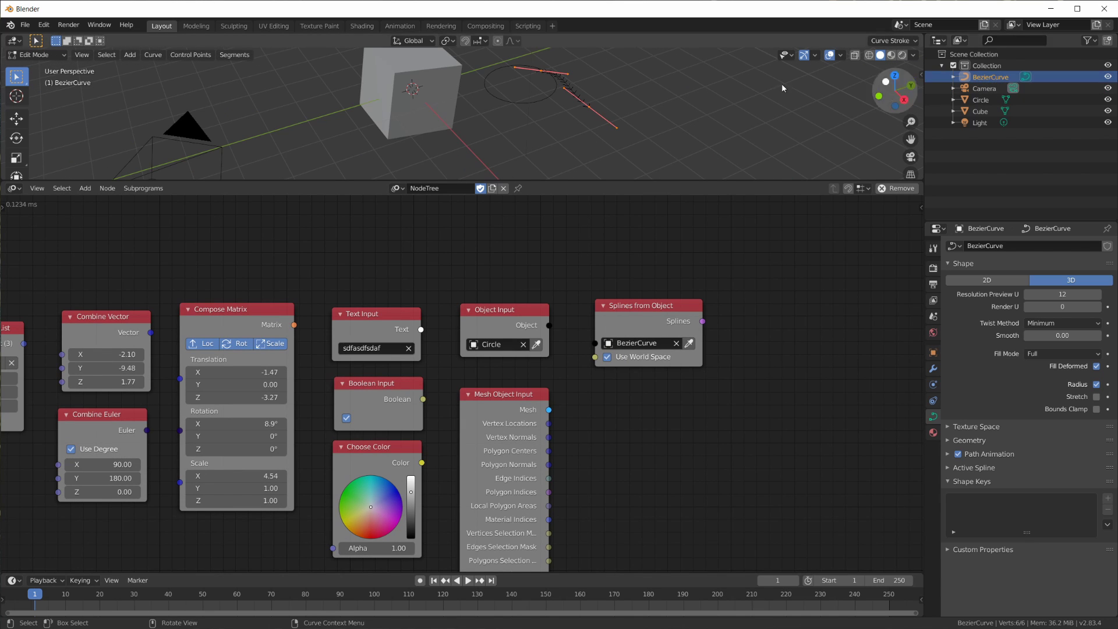
{"action": "key", "text": "shift+a"}
{"action": "left_click", "coordinate": [607, 86]}
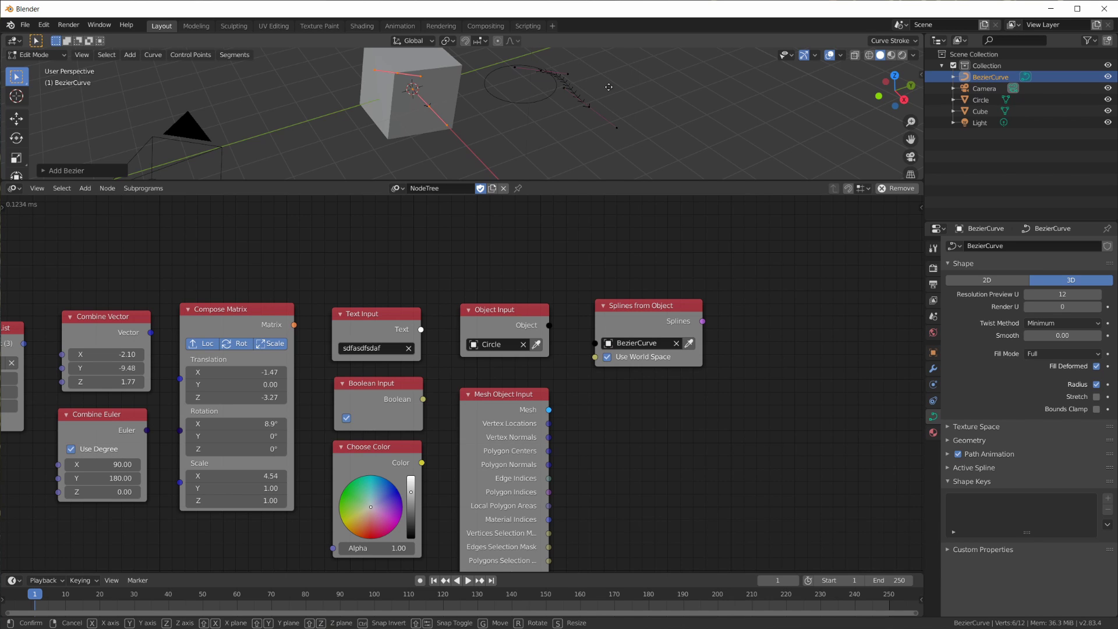
{"action": "key", "text": "g"}
{"action": "left_click", "coordinate": [675, 101]}
Add a Bezier circle spline to the BezierCurve object, place it beyond the other splines, and return to Object Mode.
{"action": "key", "text": "shift+a"}
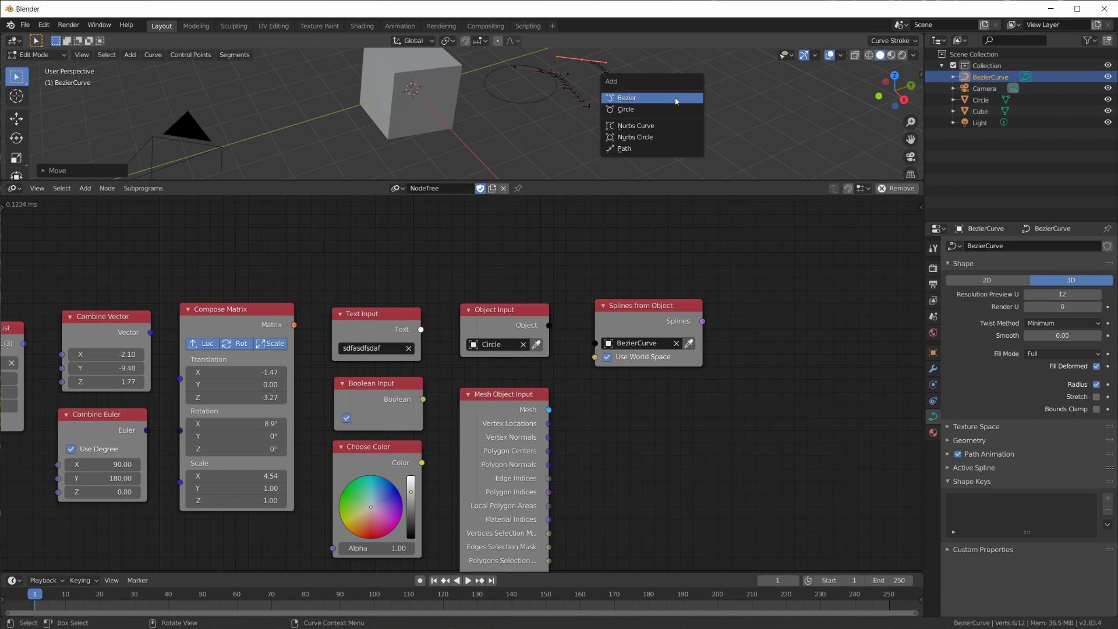
{"action": "left_click", "coordinate": [675, 108]}
{"action": "key", "text": "g"}
{"action": "left_click", "coordinate": [29, 99]}
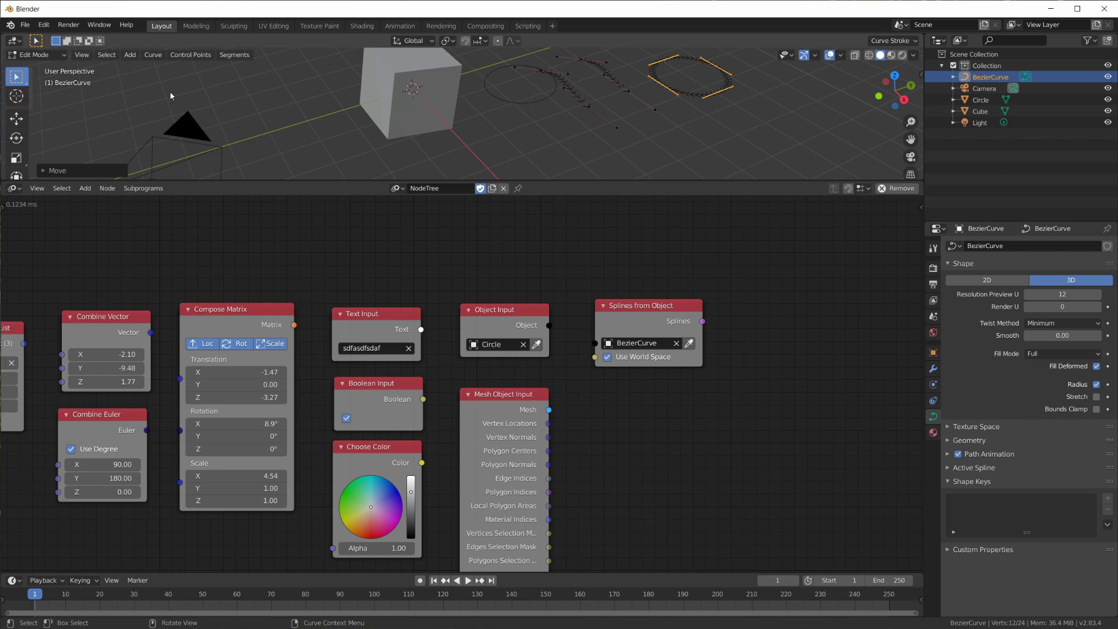
{"action": "middle_click_drag", "start_coordinate": [361, 122], "coordinate": [567, 148]}
{"action": "middle_click_drag", "start_coordinate": [438, 135], "coordinate": [588, 104]}
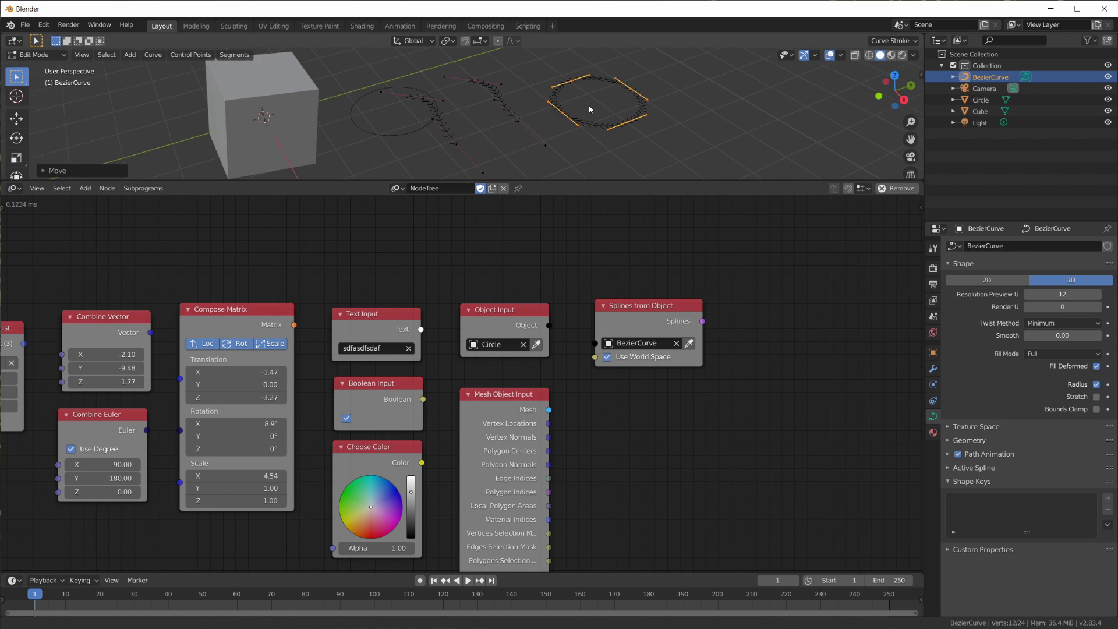
{"action": "key", "text": "Tab"}
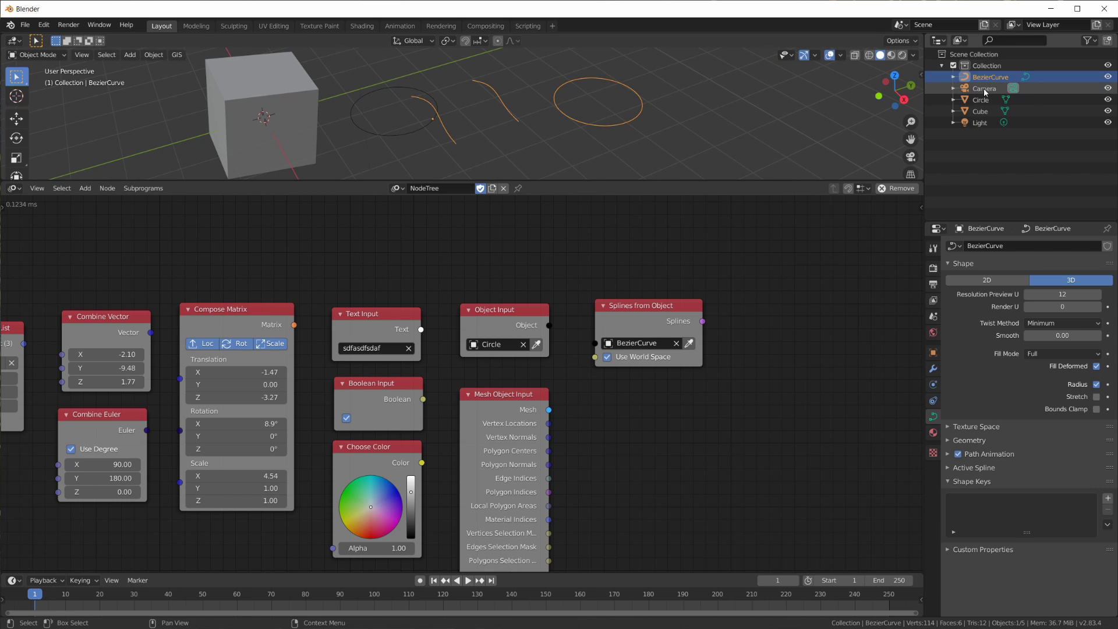
{"action": "scroll", "coordinate": [704, 327], "scroll_direction": "up", "scroll_amount": 1}
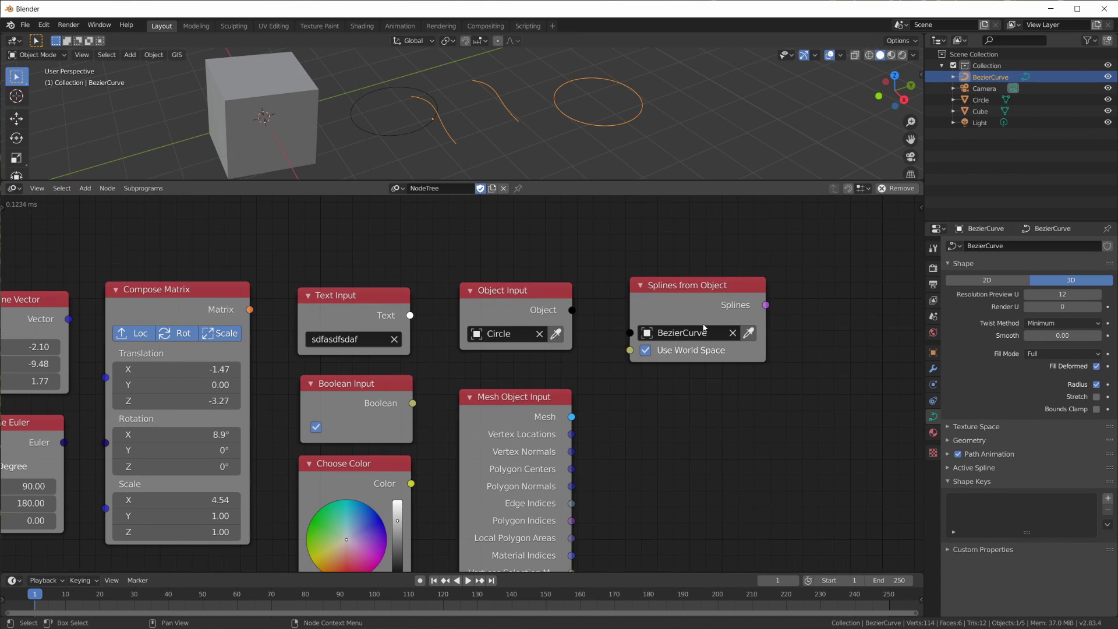
{"action": "mouse_move", "coordinate": [766, 306]}
{"action": "left_mouse_down"}
{"action": "mouse_move", "coordinate": [842, 299]}
{"action": "mouse_move", "coordinate": [762, 313]}
{"action": "left_mouse_up"}
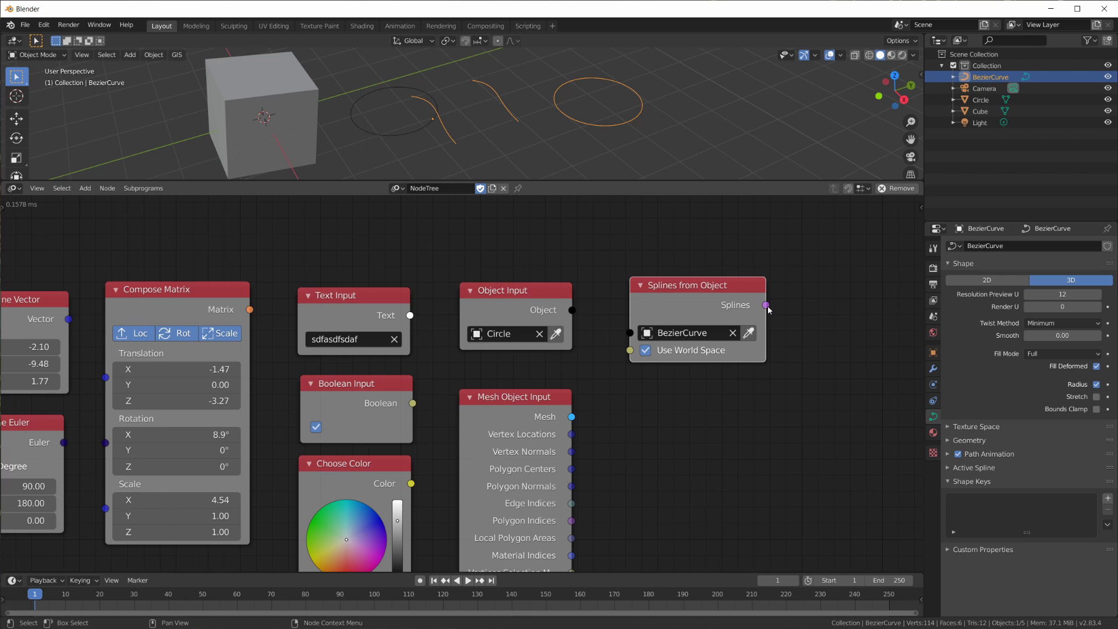
{"action": "key", "text": "Home"}
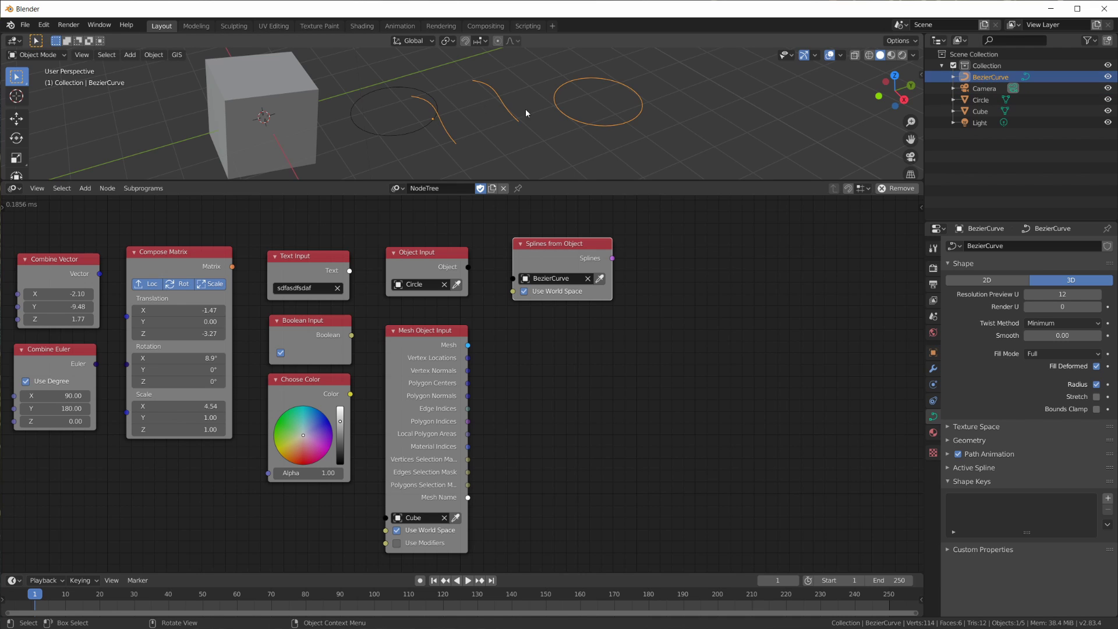
{"action": "left_click_drag", "start_coordinate": [612, 260], "coordinate": [566, 353]}
Add a Grease Pencil Object Input node below the Splines from Object node.
{"action": "key", "text": "shift+a"}
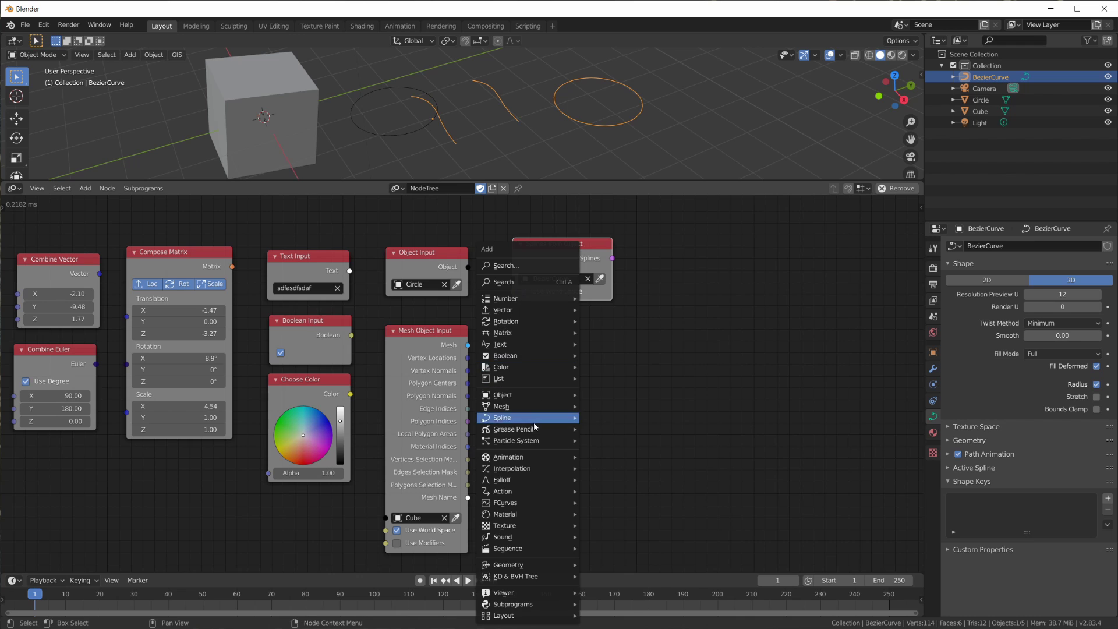
{"action": "mouse_move", "coordinate": [531, 430]}
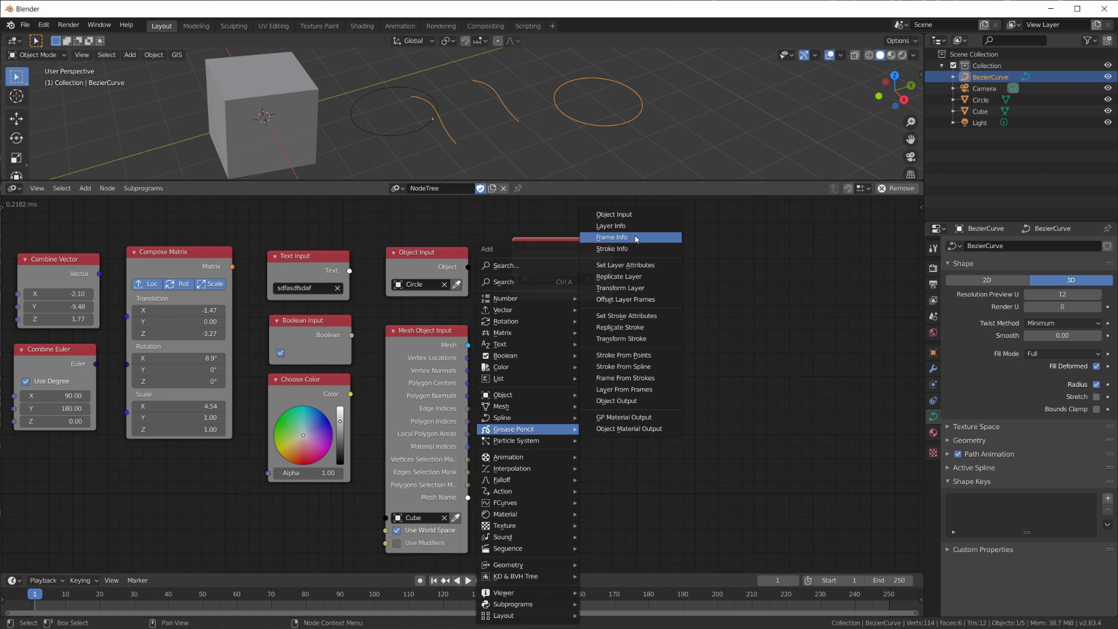
{"action": "left_click", "coordinate": [616, 214]}
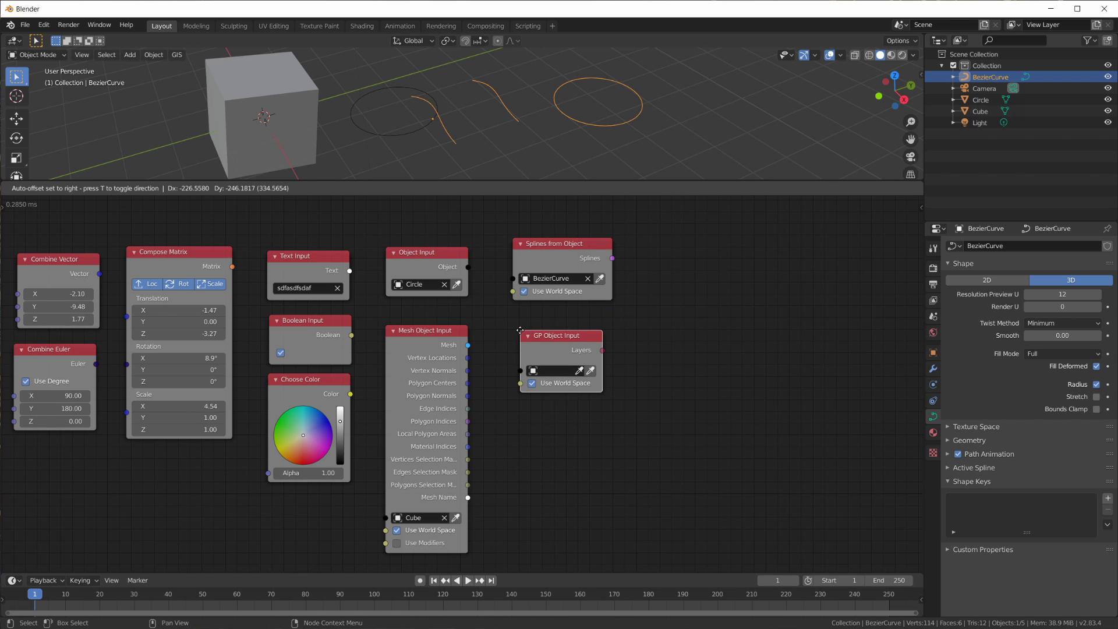
{"action": "left_click", "coordinate": [511, 326]}
{"action": "scroll", "coordinate": [655, 373], "scroll_direction": "up", "scroll_amount": 1}
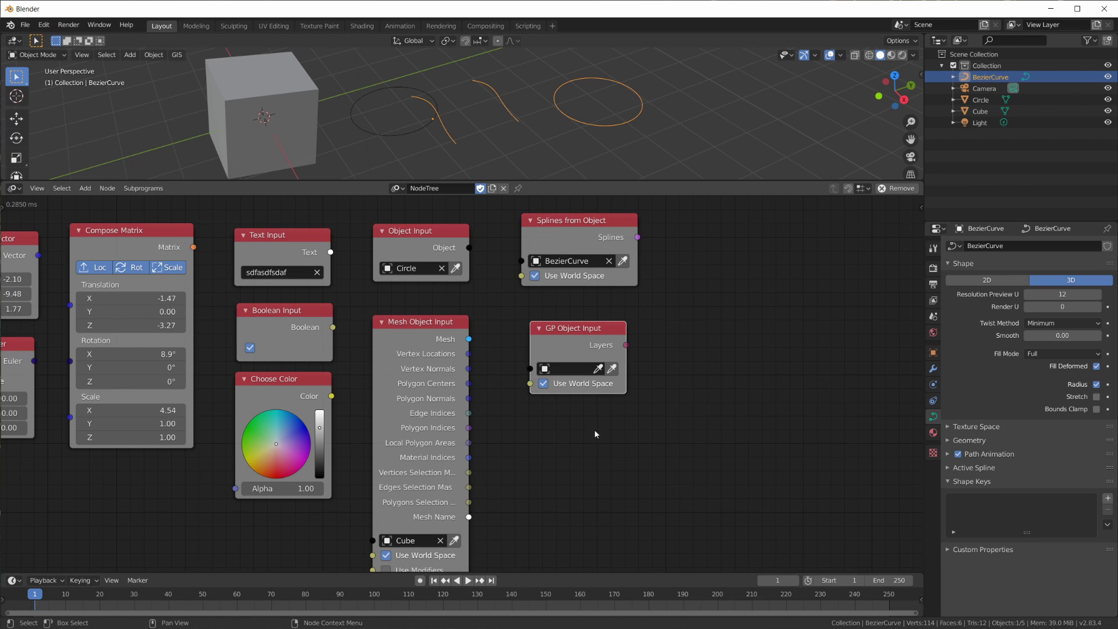
{"action": "mouse_move", "coordinate": [627, 345]}
{"action": "left_mouse_down"}
{"action": "mouse_move", "coordinate": [718, 388]}
{"action": "mouse_move", "coordinate": [711, 344]}
{"action": "left_mouse_up"}
{"action": "scroll", "coordinate": [638, 420], "scroll_direction": "down", "scroll_amount": 2}
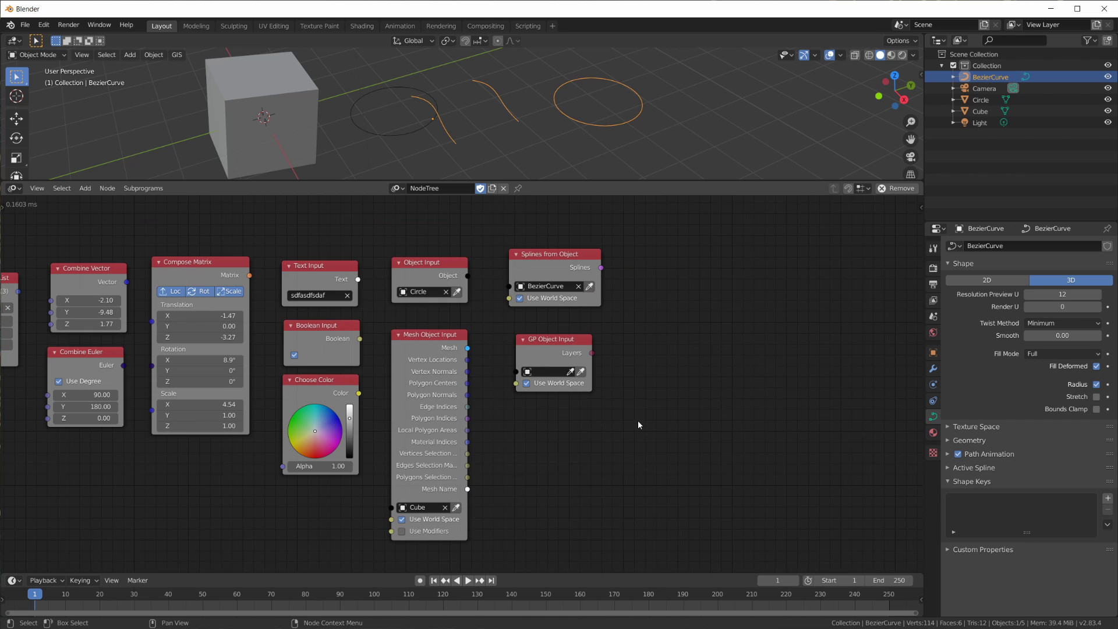
Add a Particle Systems from Object node below the GP Object Input node.
{"action": "key", "text": "shift+a"}
{"action": "mouse_move", "coordinate": [603, 384]}
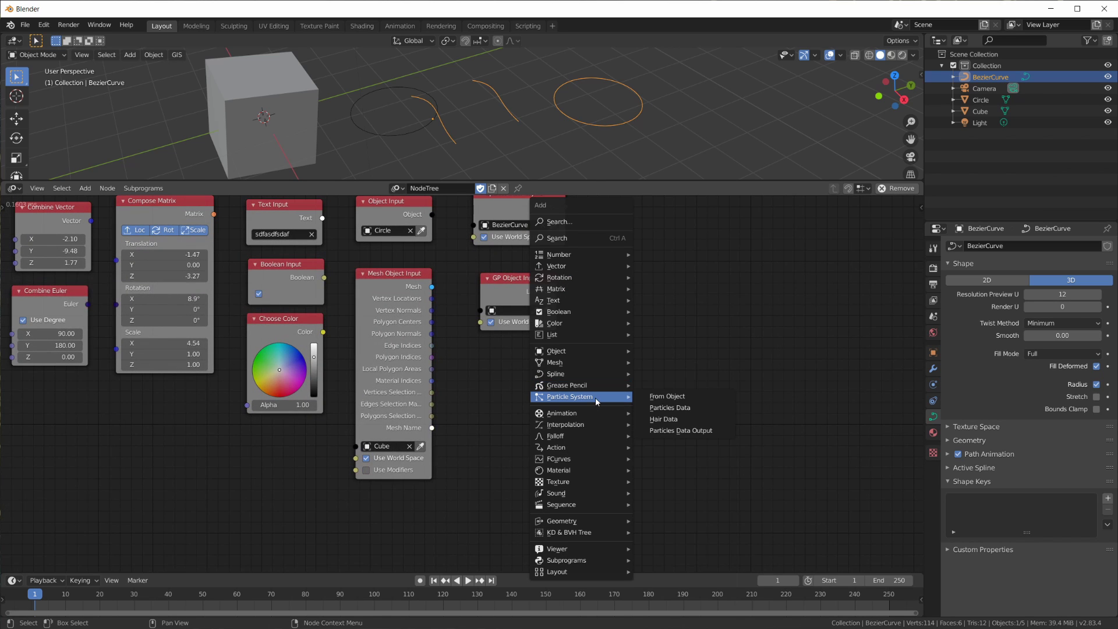
{"action": "left_click", "coordinate": [666, 396]}
{"action": "left_click", "coordinate": [513, 364]}
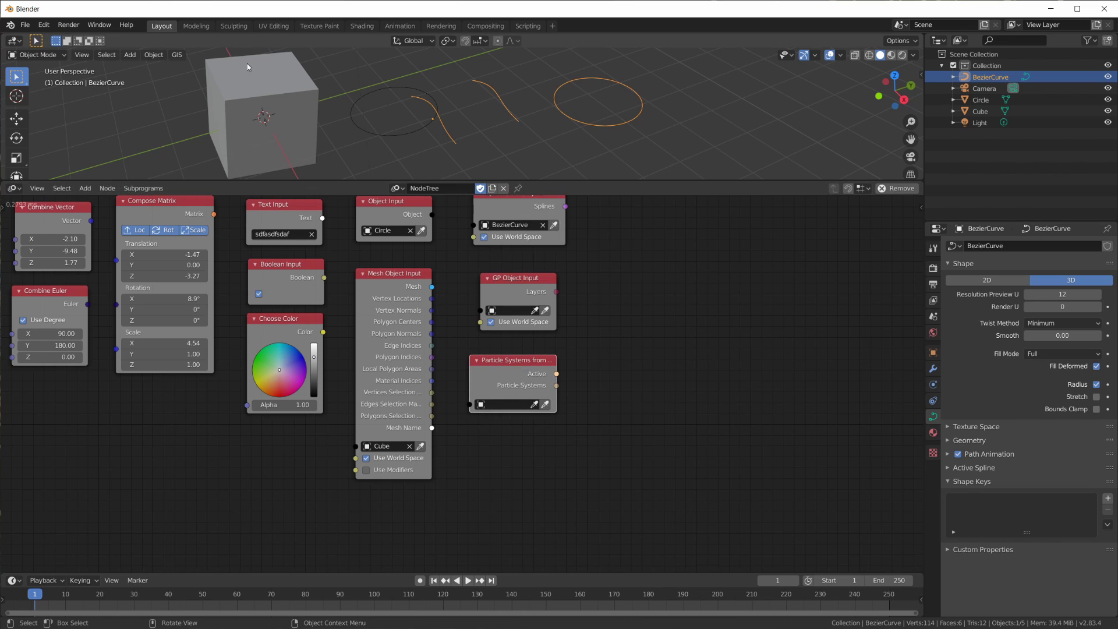
Add a particle system to the cube and assign Cube as the source of the Particle Systems from Object node.
{"action": "left_click", "coordinate": [260, 97]}
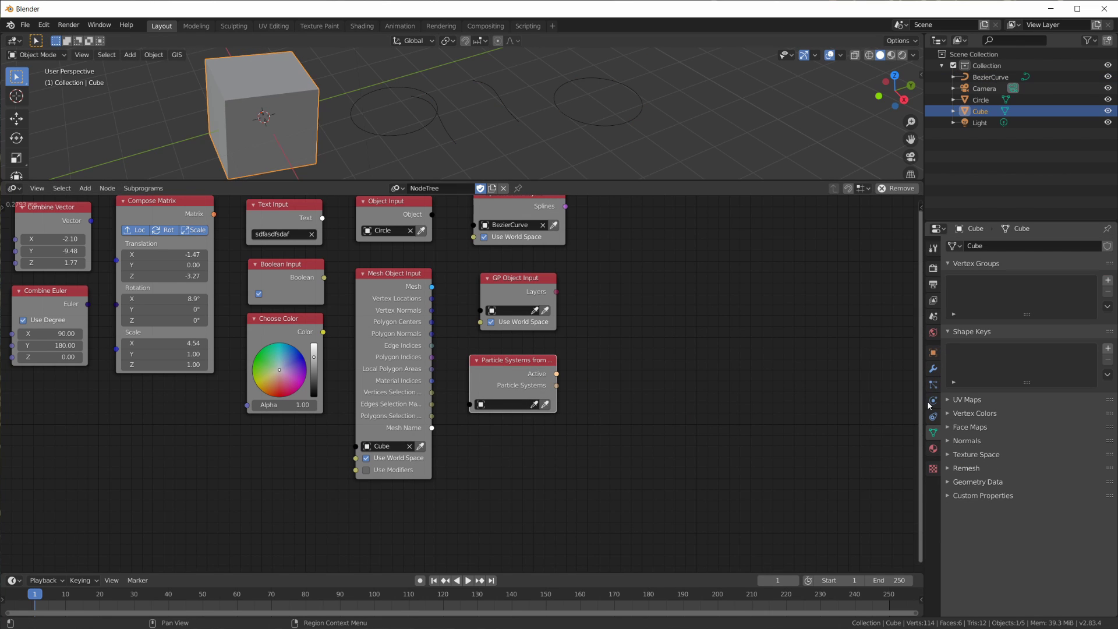
{"action": "left_click", "coordinate": [933, 384]}
{"action": "left_click", "coordinate": [1108, 246]}
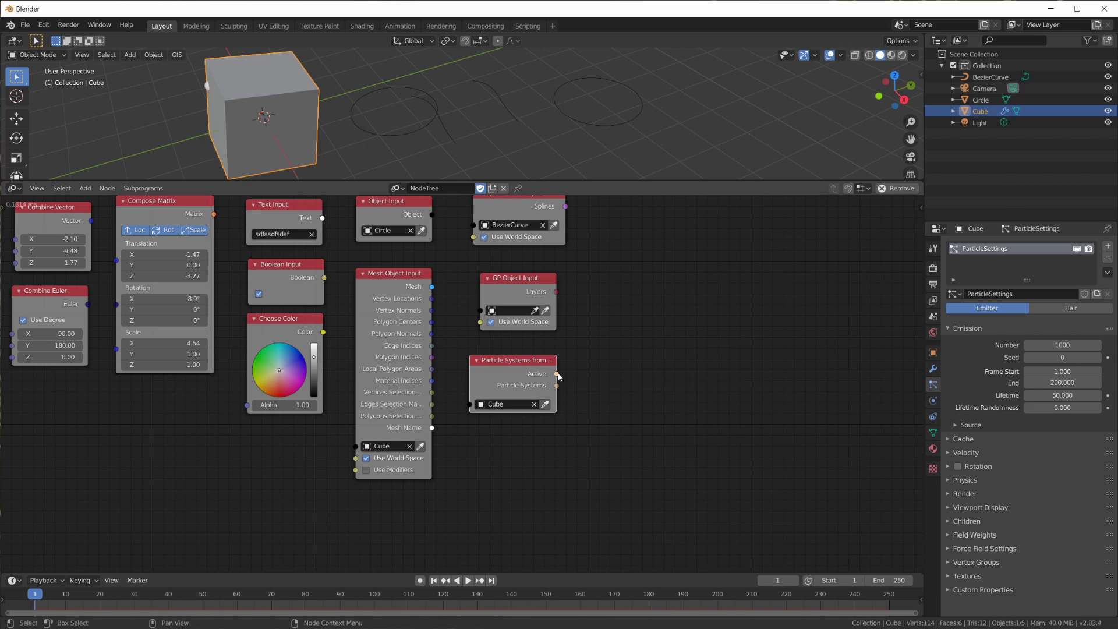
{"action": "left_click_drag", "start_coordinate": [556, 374], "coordinate": [593, 379]}
Add a Particles Data node and link the Active output of Particle Systems from Object to its Particle System input.
{"action": "scroll", "coordinate": [570, 386], "scroll_direction": "up", "scroll_amount": 2}
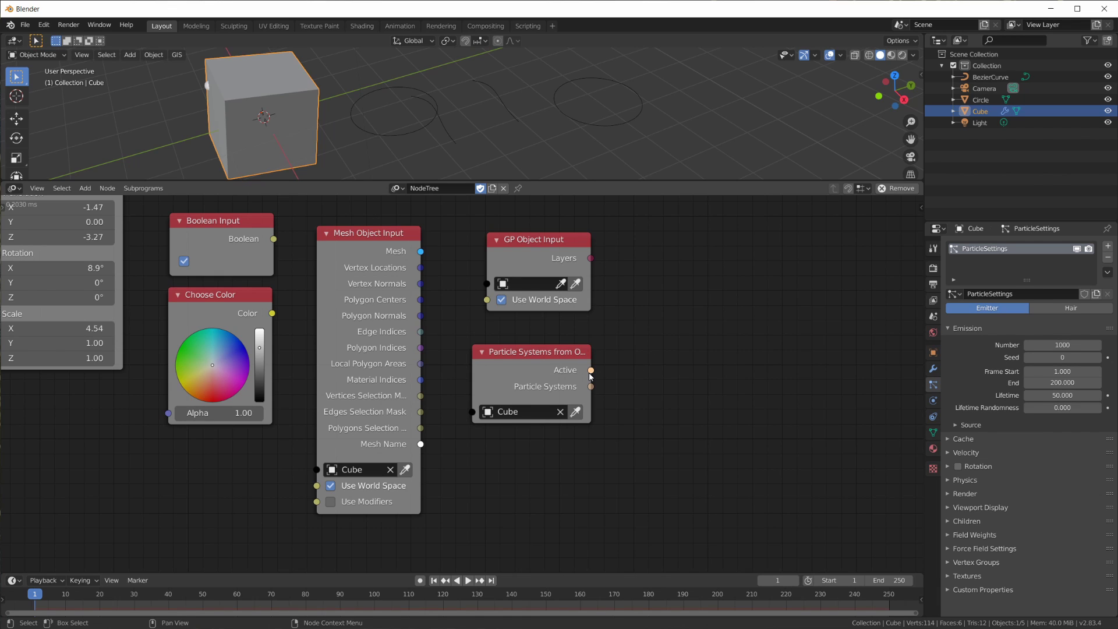
{"action": "key", "text": "shift+a"}
{"action": "mouse_move", "coordinate": [671, 374]}
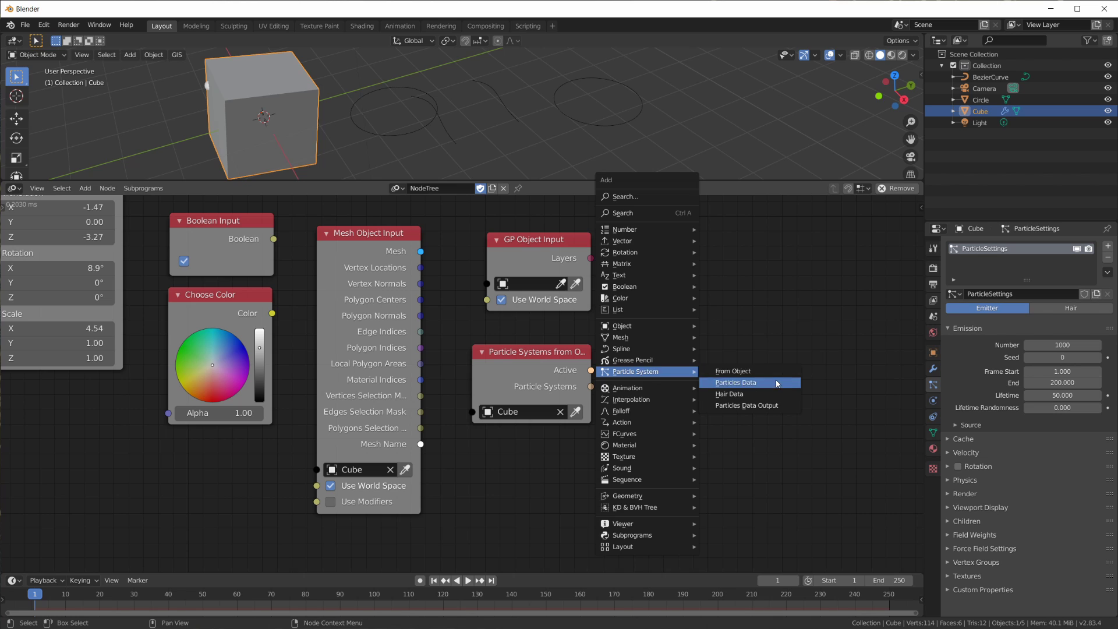
{"action": "left_click", "coordinate": [735, 383]}
{"action": "left_click_drag", "start_coordinate": [591, 370], "coordinate": [625, 409]}
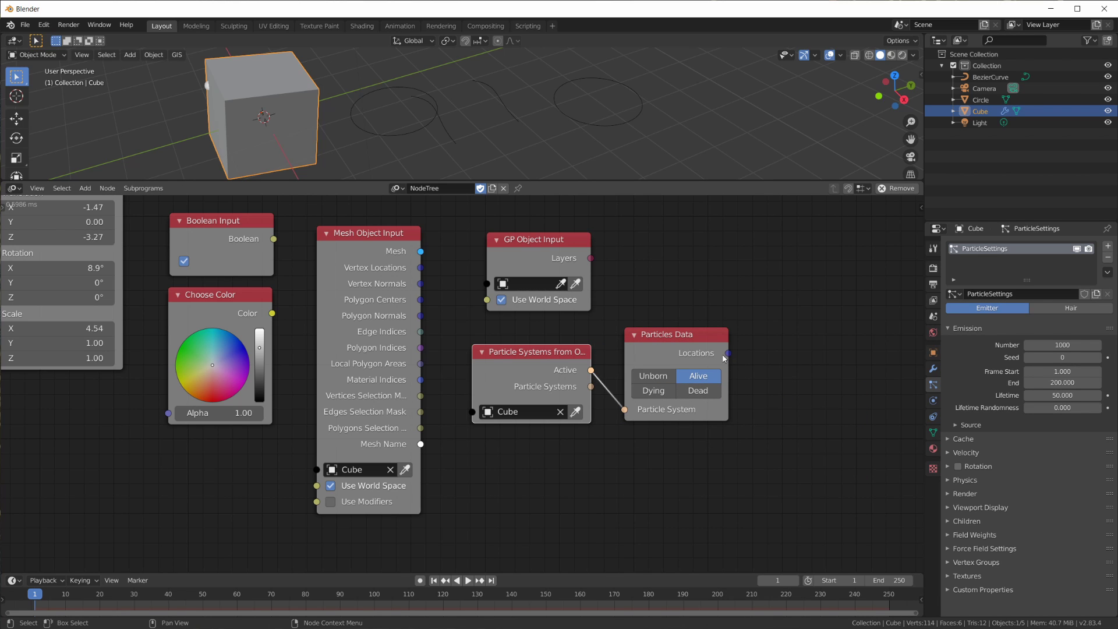
Include Dying and Dead particles alongside Alive ones in the Particles Data node.
{"action": "mouse_move", "coordinate": [730, 353]}
{"action": "left_mouse_down"}
{"action": "mouse_move", "coordinate": [786, 347]}
{"action": "mouse_move", "coordinate": [719, 360]}
{"action": "left_mouse_up"}
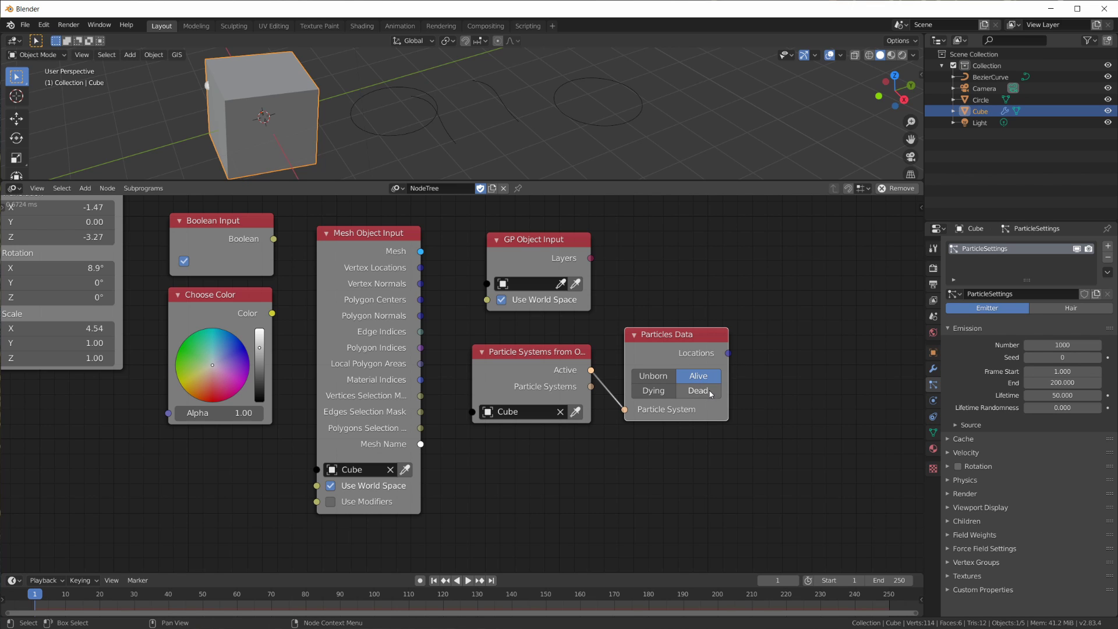
{"action": "left_click", "coordinate": [659, 390], "text": "shift"}
{"action": "left_click", "coordinate": [696, 393], "text": "shift"}
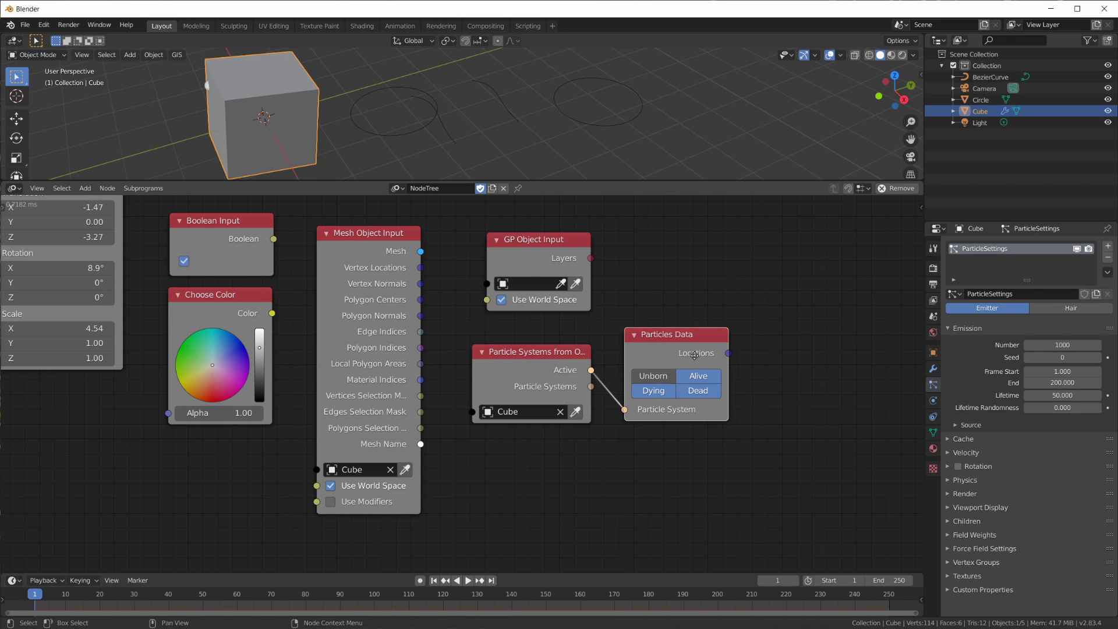
Delete the Particles Data node and move Particle Systems from Object directly beneath the GP Object Input node.
{"action": "key", "text": "x"}
{"action": "left_click_drag", "start_coordinate": [591, 369], "coordinate": [636, 365]}
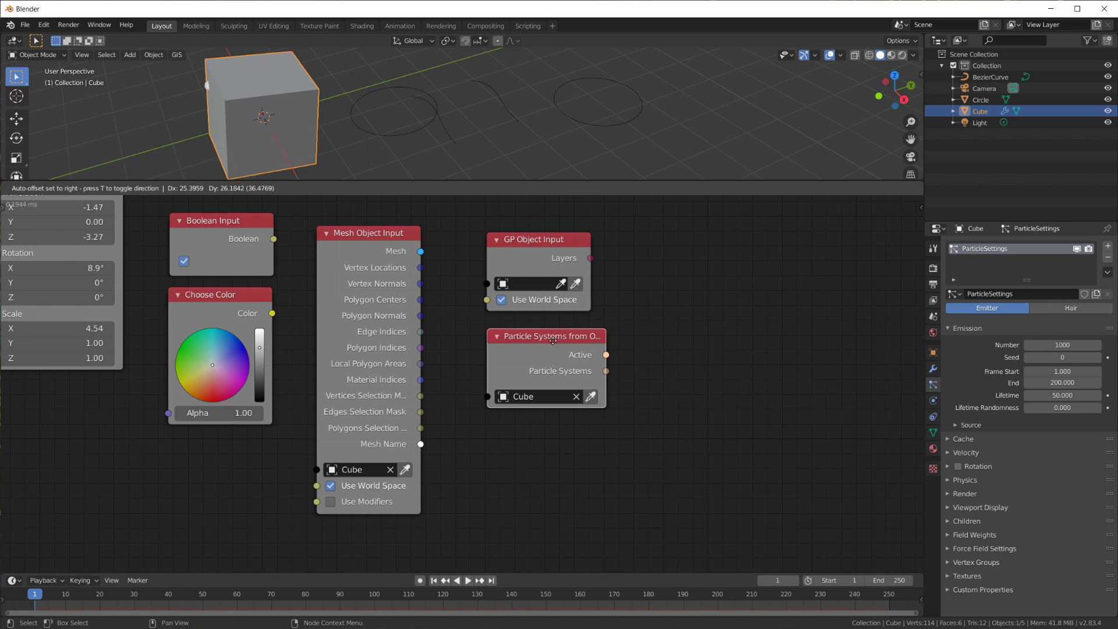
Add a Time Info node below the Particle Systems from Object node.
{"action": "scroll", "coordinate": [580, 355], "scroll_direction": "down", "scroll_amount": 2}
{"action": "key", "text": "shift+a"}
{"action": "mouse_move", "coordinate": [601, 345]}
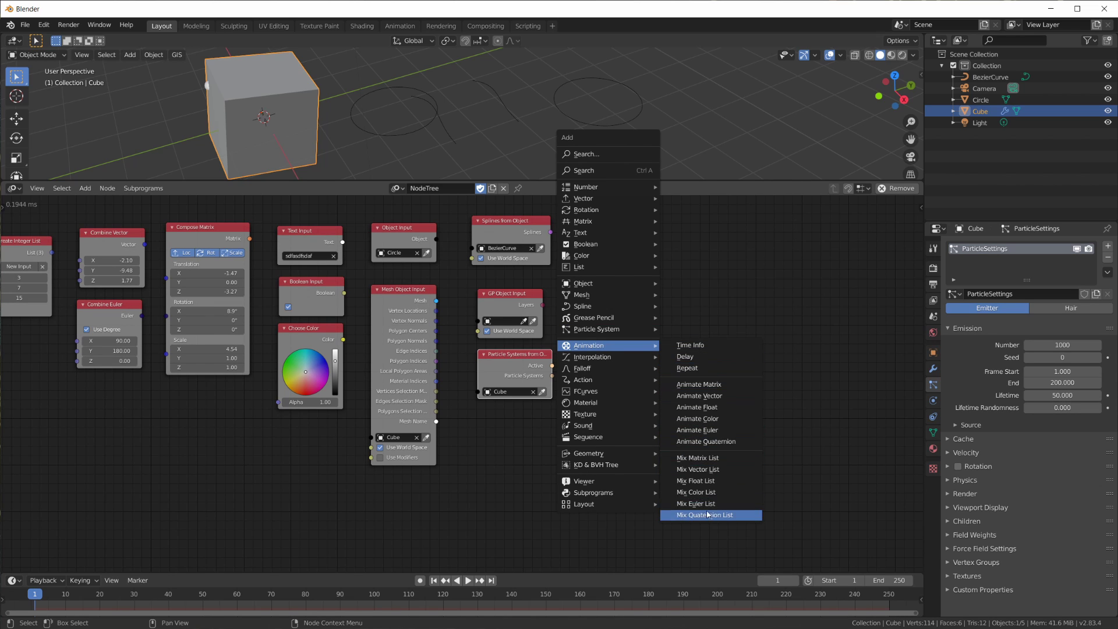
{"action": "left_click", "coordinate": [702, 348]}
{"action": "left_click", "coordinate": [491, 434]}
Play the timeline briefly, cancel playback, and inspect the Time Info node's Frame output.
{"action": "key", "text": "space"}
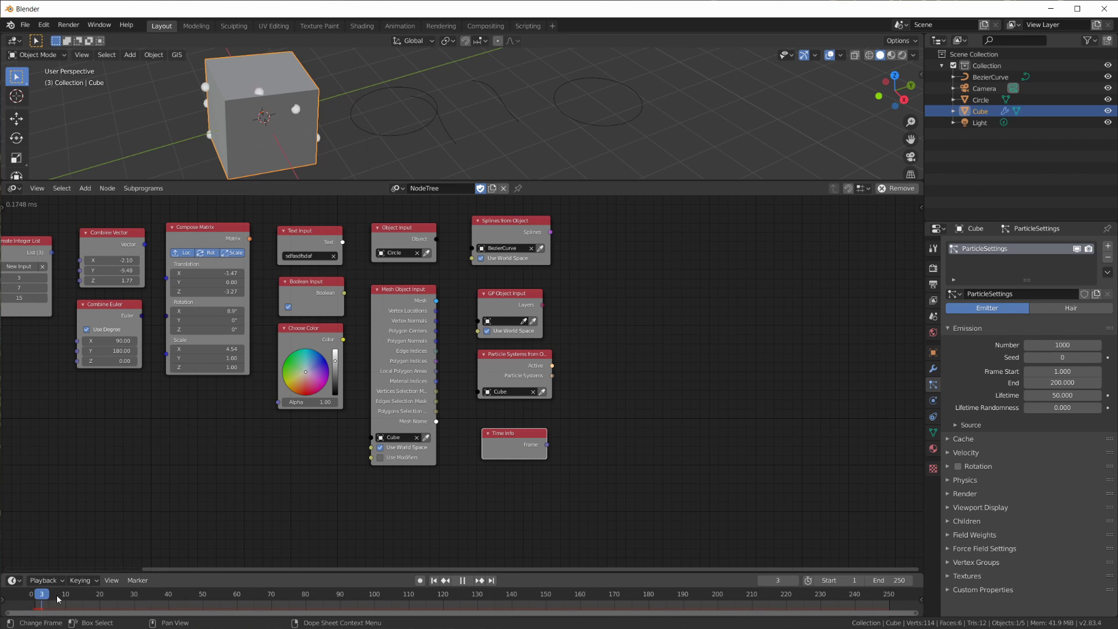
{"action": "key", "text": "Escape"}
{"action": "scroll", "coordinate": [595, 431], "scroll_direction": "up", "scroll_amount": 1}
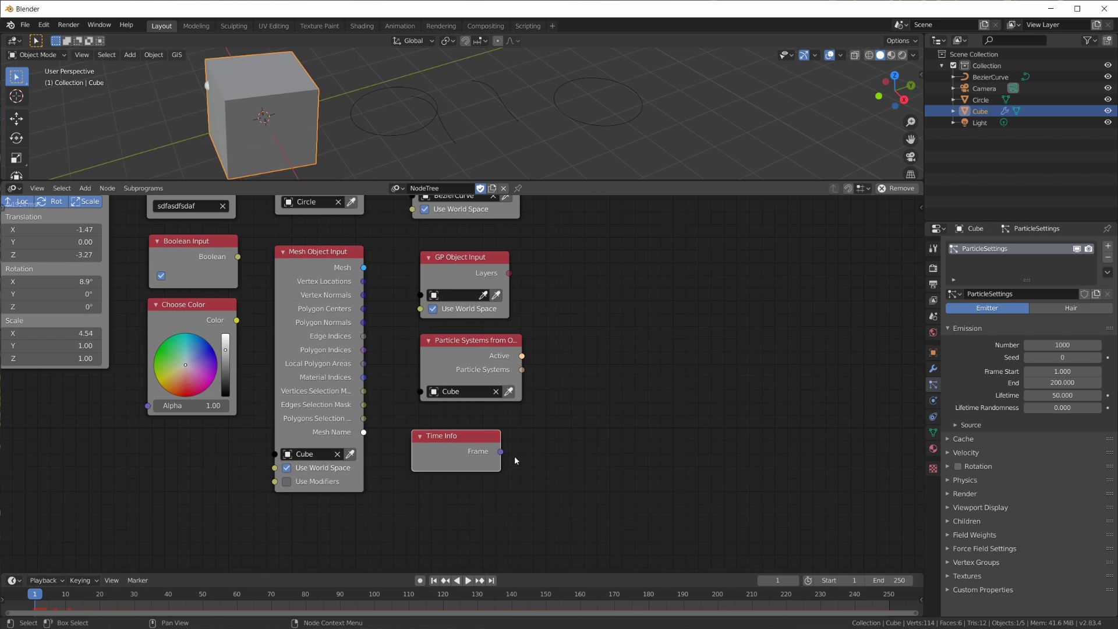
{"action": "left_click_drag", "start_coordinate": [500, 451], "coordinate": [554, 446]}
Add a Construct Interpolation node beside Time Info and set its category to Exponential.
{"action": "key", "text": "shift+a"}
{"action": "mouse_move", "coordinate": [605, 371]}
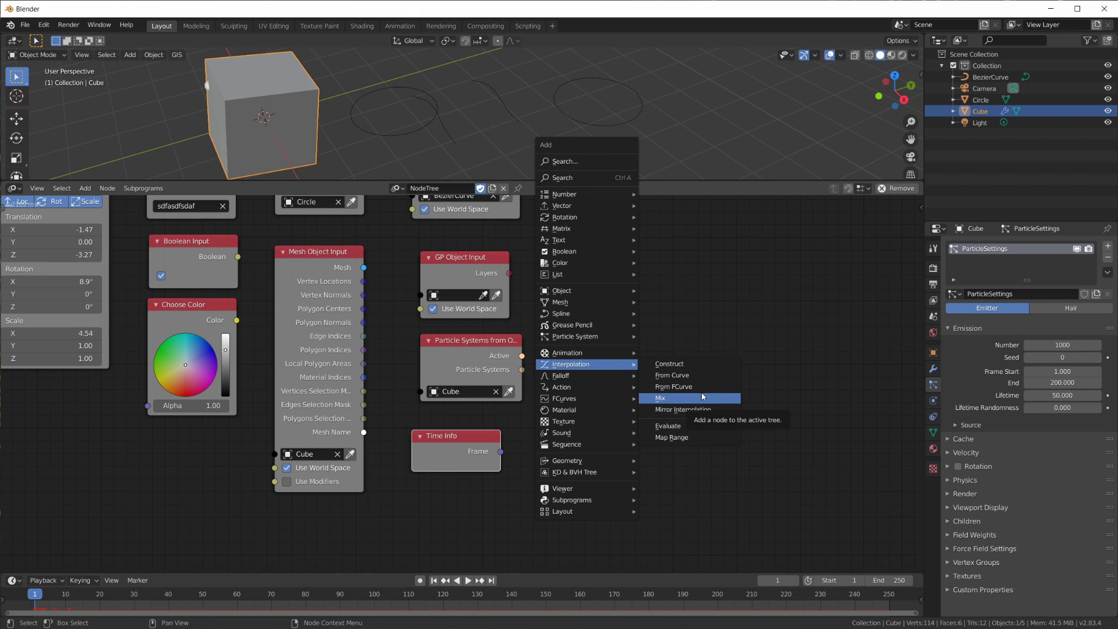
{"action": "left_click", "coordinate": [669, 364]}
{"action": "left_click", "coordinate": [651, 485]}
{"action": "scroll", "coordinate": [653, 487], "scroll_direction": "up", "scroll_amount": 2}
{"action": "left_click", "coordinate": [636, 485]}
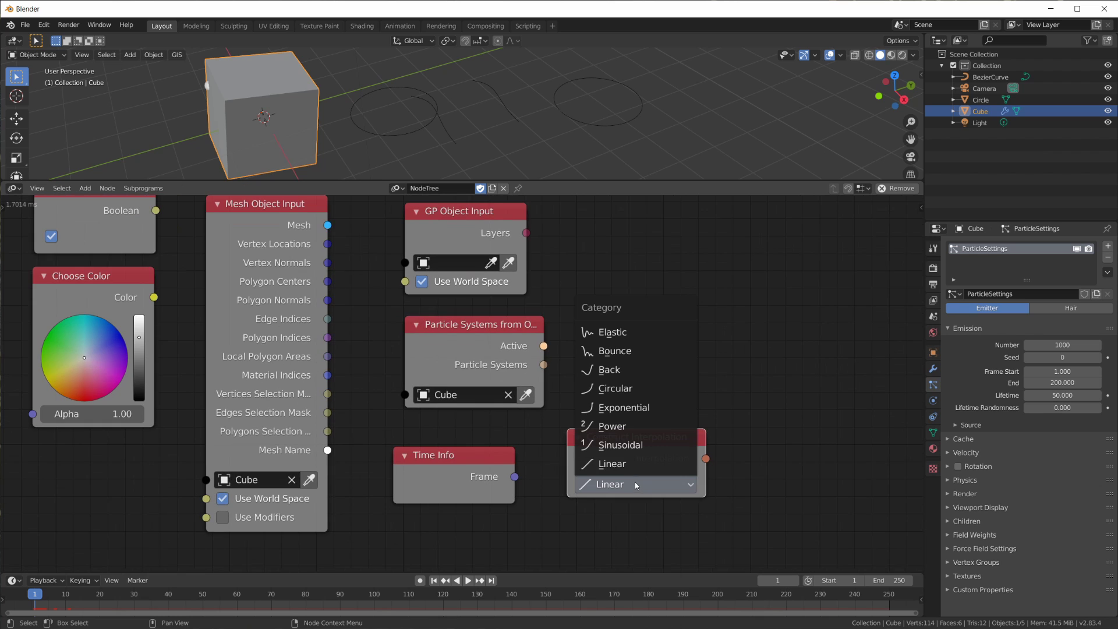
{"action": "left_click", "coordinate": [628, 407]}
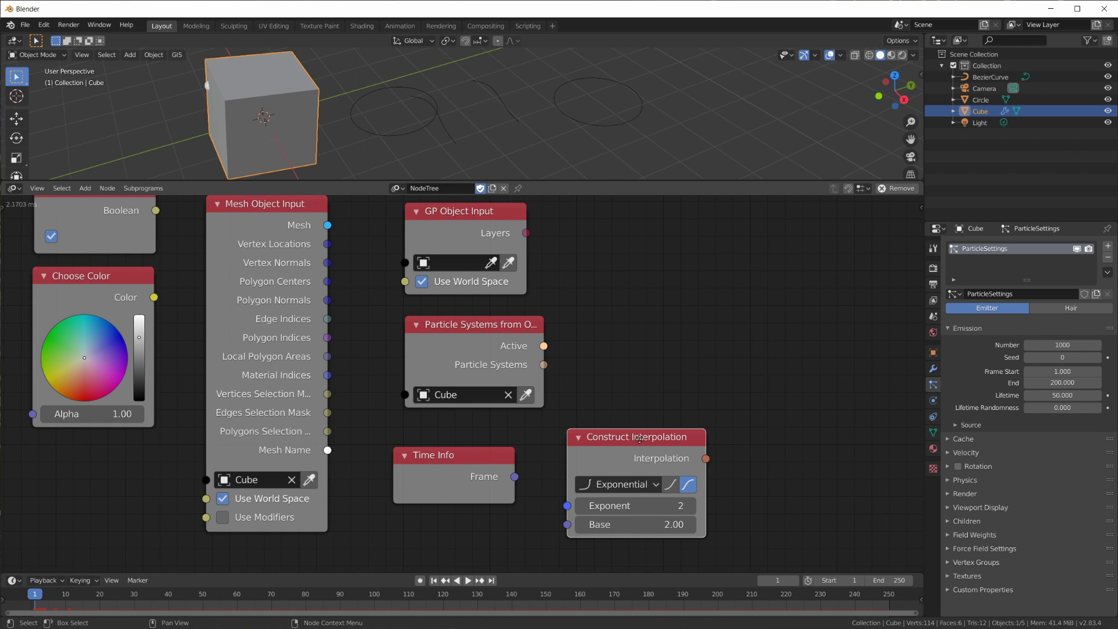
Reposition the Construct Interpolation node directly below the Time Info node.
{"action": "left_click_drag", "start_coordinate": [639, 437], "coordinate": [631, 428]}
{"action": "scroll", "coordinate": [704, 458], "scroll_direction": "up", "scroll_amount": 1}
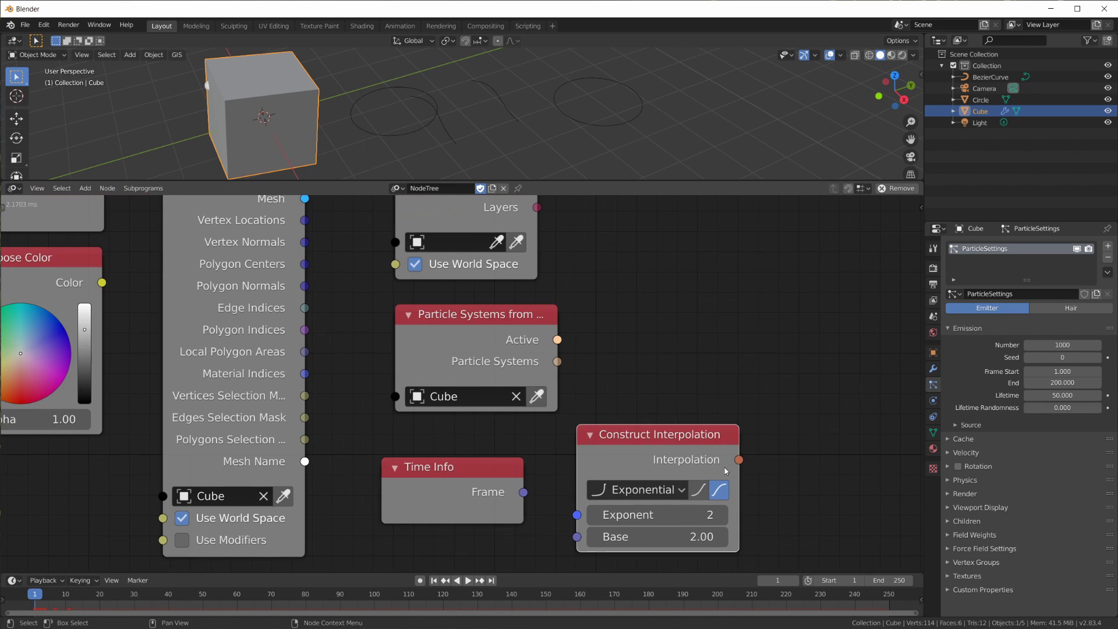
{"action": "left_click_drag", "start_coordinate": [739, 460], "coordinate": [713, 474]}
{"action": "scroll", "coordinate": [714, 474], "scroll_direction": "down", "scroll_amount": 2}
{"action": "left_click_drag", "start_coordinate": [595, 423], "coordinate": [487, 498]}
Add a Constant Falloff node and place it to the right of the Time Info node.
{"action": "key", "text": "shift+a"}
{"action": "mouse_move", "coordinate": [570, 413]}
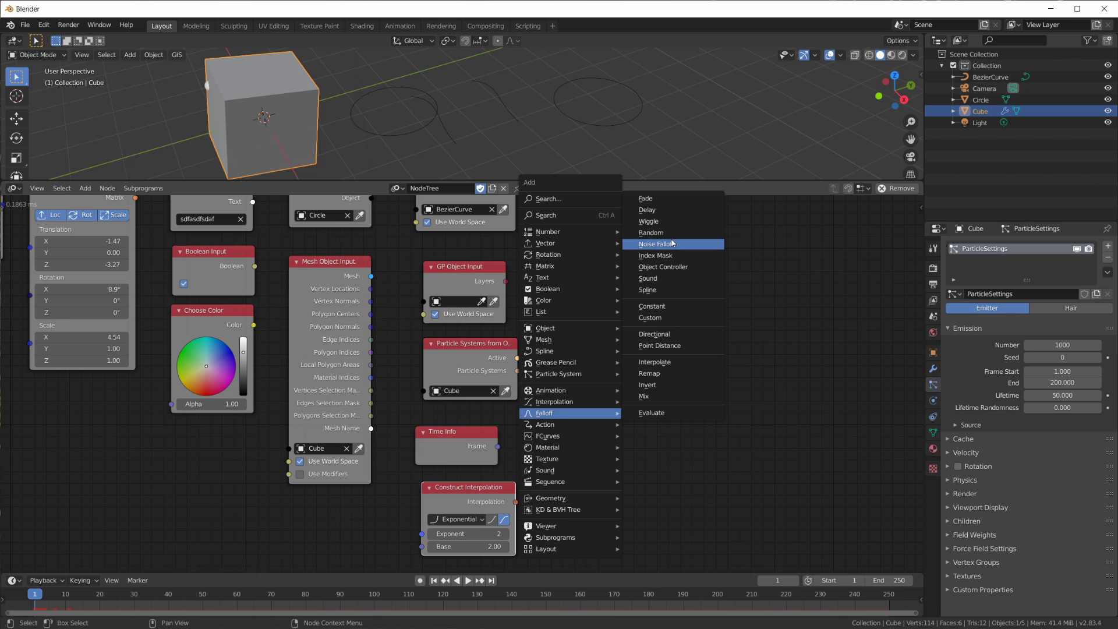
{"action": "left_click", "coordinate": [651, 306]}
{"action": "left_click", "coordinate": [618, 433]}
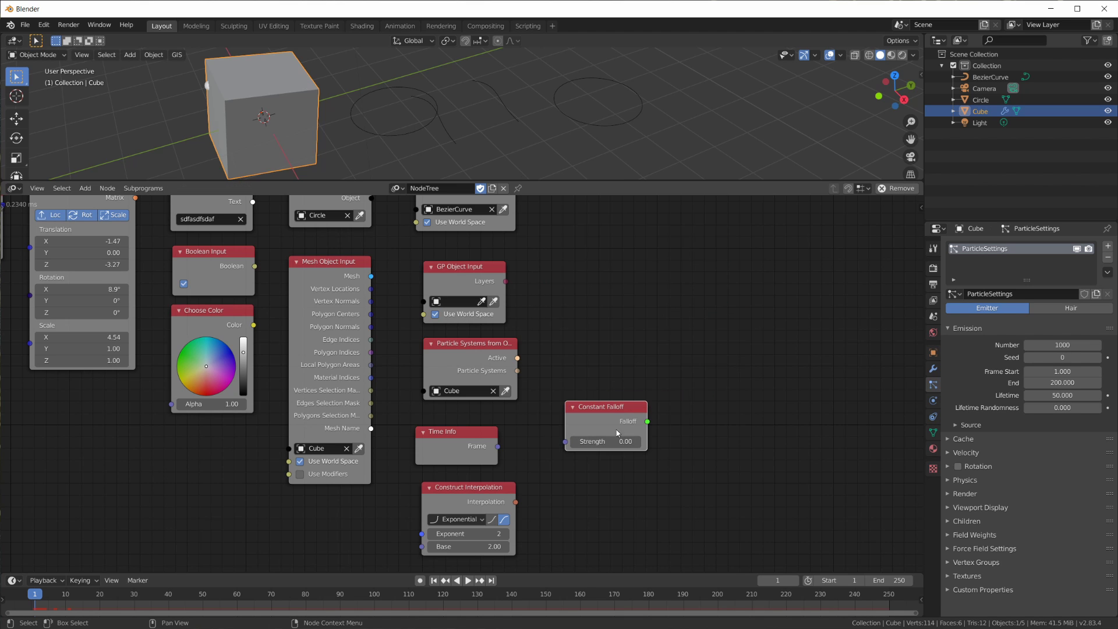
{"action": "scroll", "coordinate": [618, 433], "scroll_direction": "up", "scroll_amount": 2}
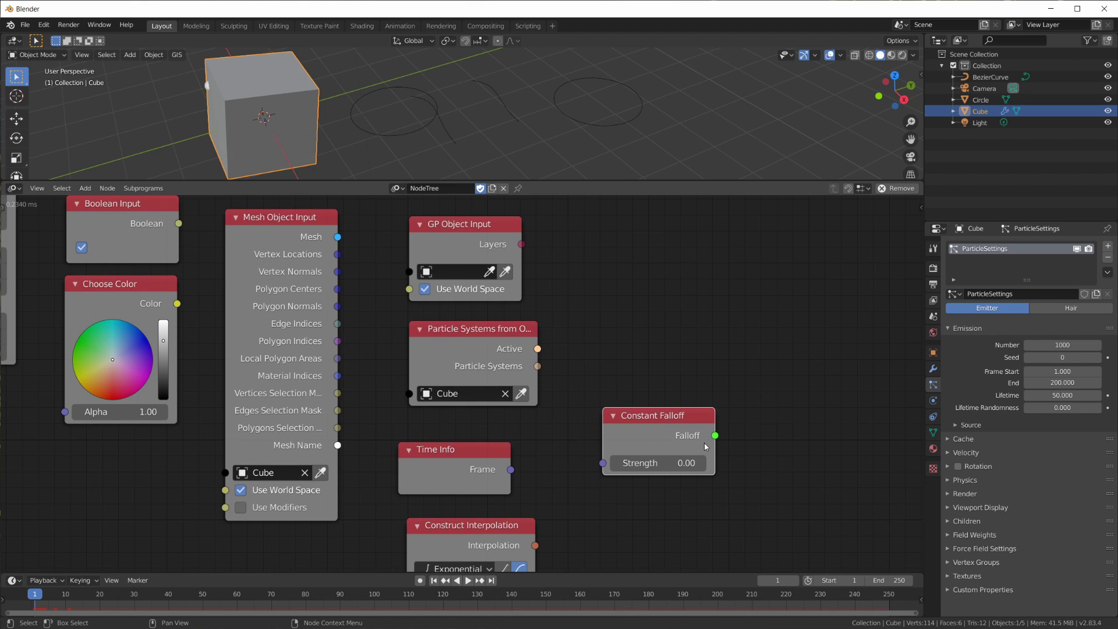
{"action": "left_click_drag", "start_coordinate": [715, 436], "coordinate": [774, 461]}
{"action": "left_click_drag", "start_coordinate": [640, 415], "coordinate": [605, 465]}
Add an Action from Object node above the Constant Falloff node.
{"action": "key", "text": "shift+a"}
{"action": "mouse_move", "coordinate": [648, 357]}
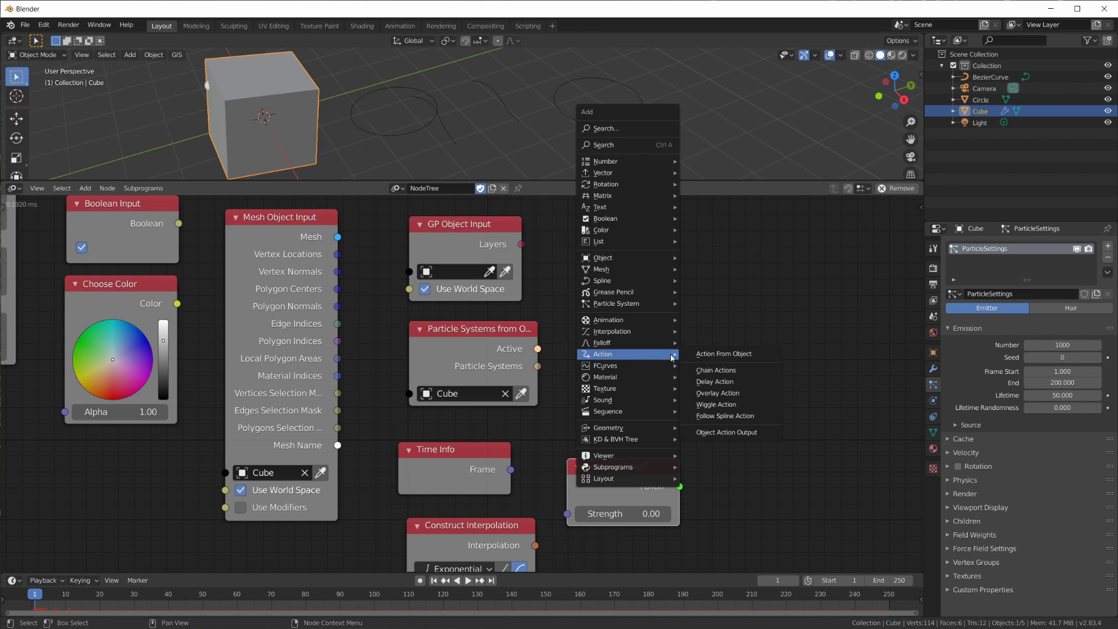
{"action": "left_click", "coordinate": [724, 354]}
{"action": "left_click", "coordinate": [632, 403]}
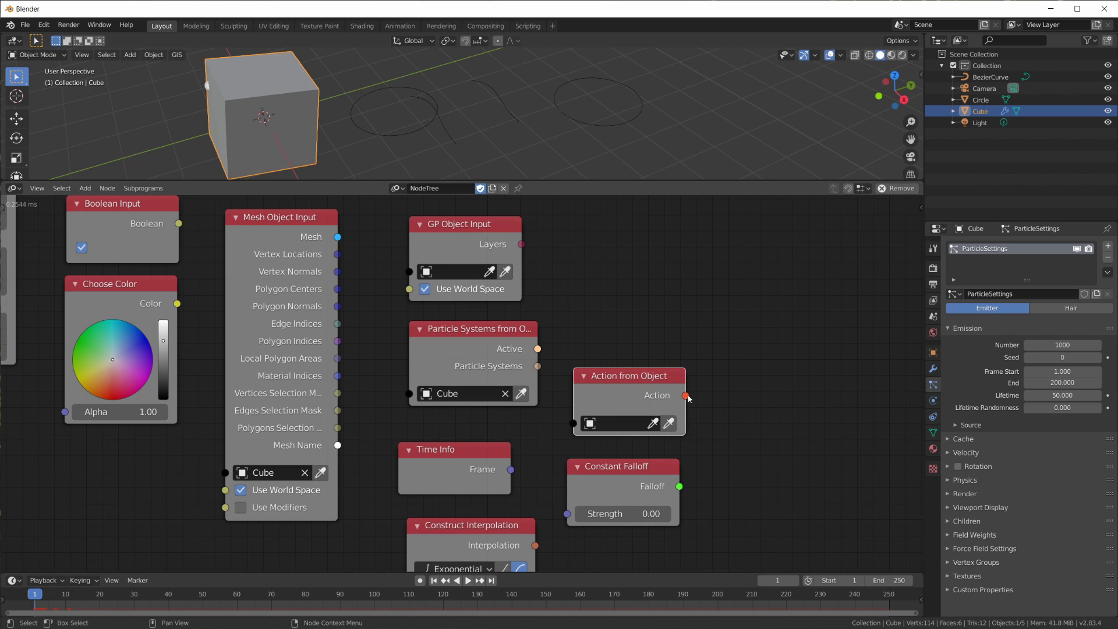
Add an FCurves from Object node above the Action from Object node.
{"action": "key", "text": "shift+a"}
{"action": "mouse_move", "coordinate": [661, 340]}
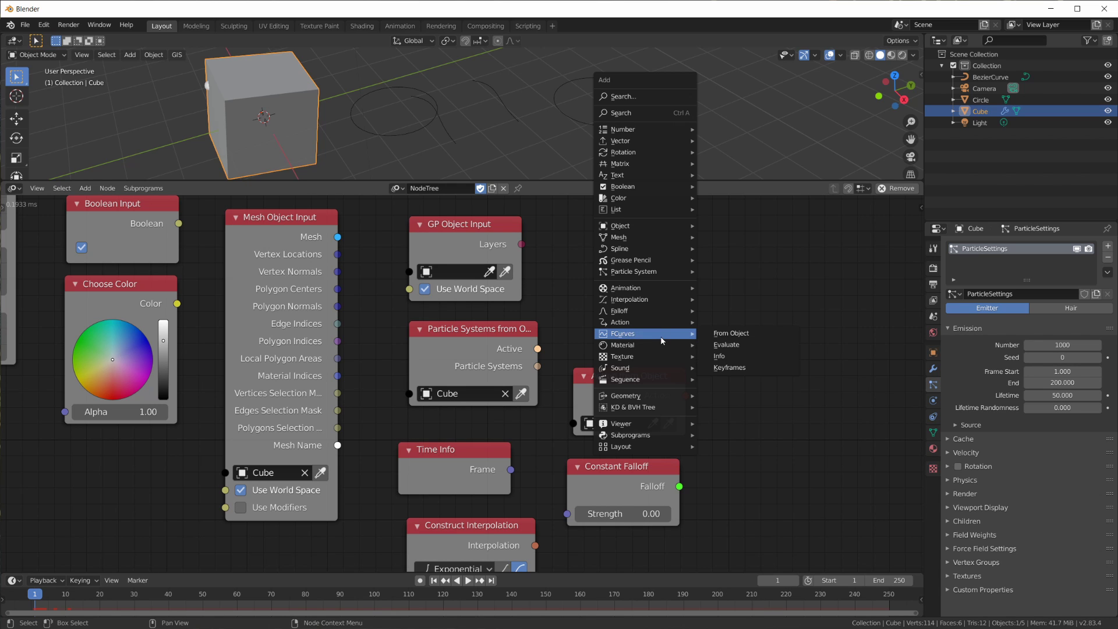
{"action": "left_click", "coordinate": [731, 333]}
{"action": "left_click", "coordinate": [598, 297]}
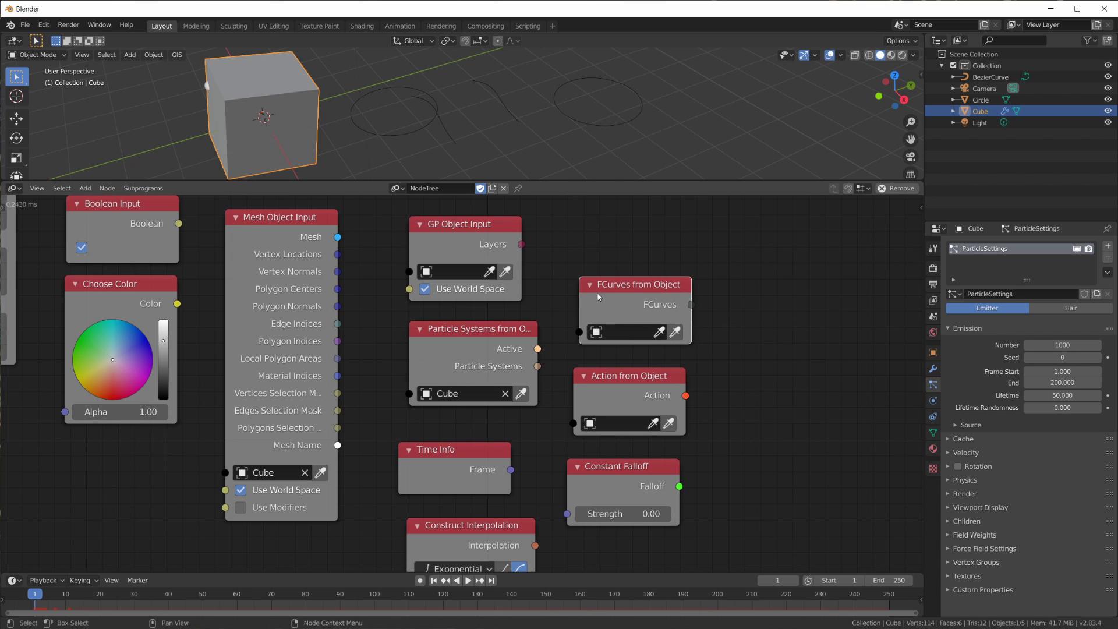
Insert a location keyframe for the cube at frame 1 from its object transform properties.
{"action": "scroll", "coordinate": [329, 107], "scroll_direction": "down", "scroll_amount": 4}
{"action": "middle_click_drag", "start_coordinate": [417, 126], "coordinate": [474, 135]}
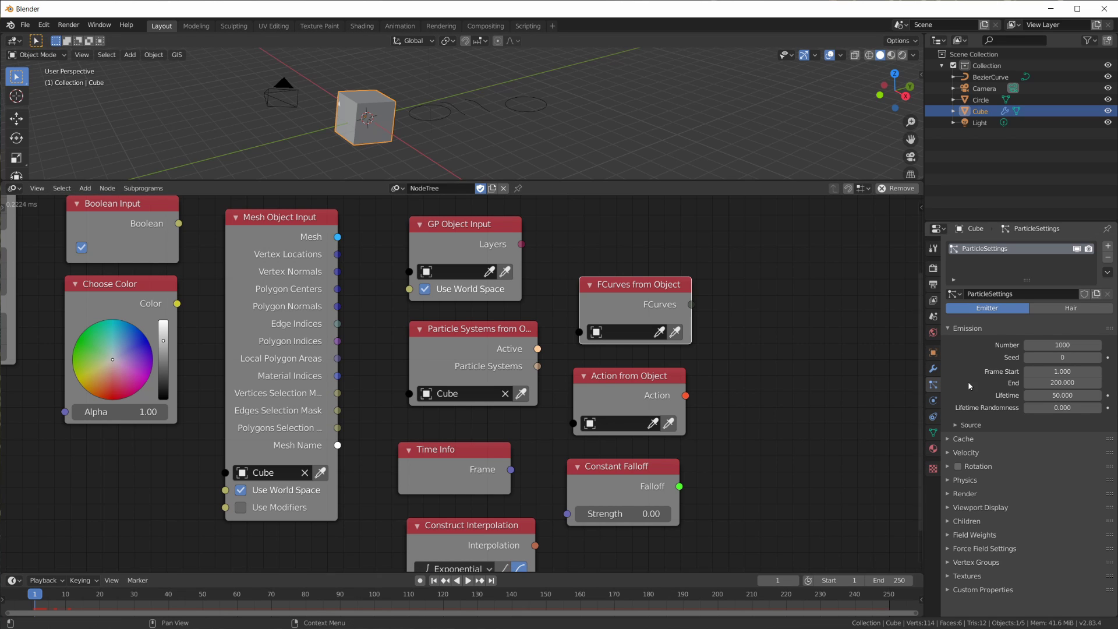
{"action": "left_click", "coordinate": [933, 353]}
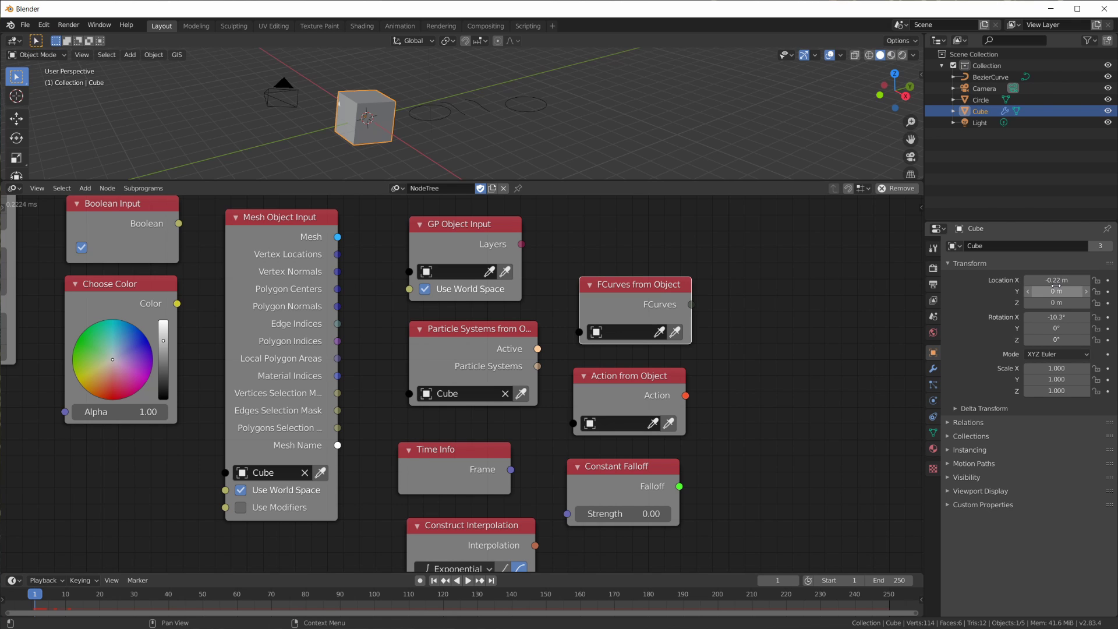
{"action": "key", "text": "i"}
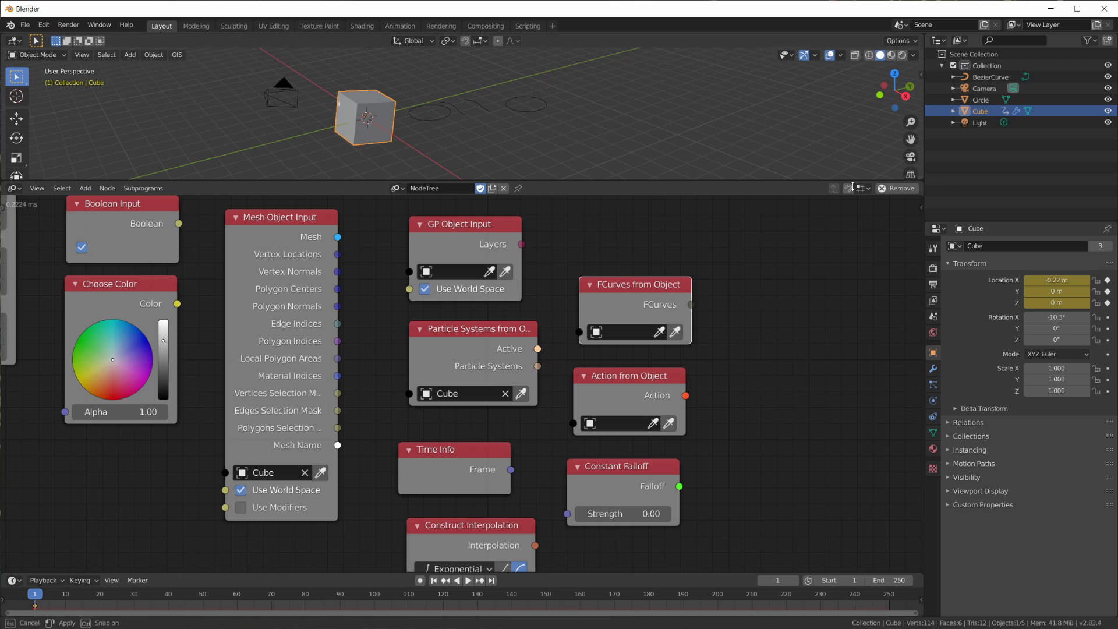
Enlarge the 3D viewport and start the Shortcut VUr input display.
{"action": "left_click_drag", "start_coordinate": [920, 181], "coordinate": [920, 376]}
{"action": "key", "text": "n"}
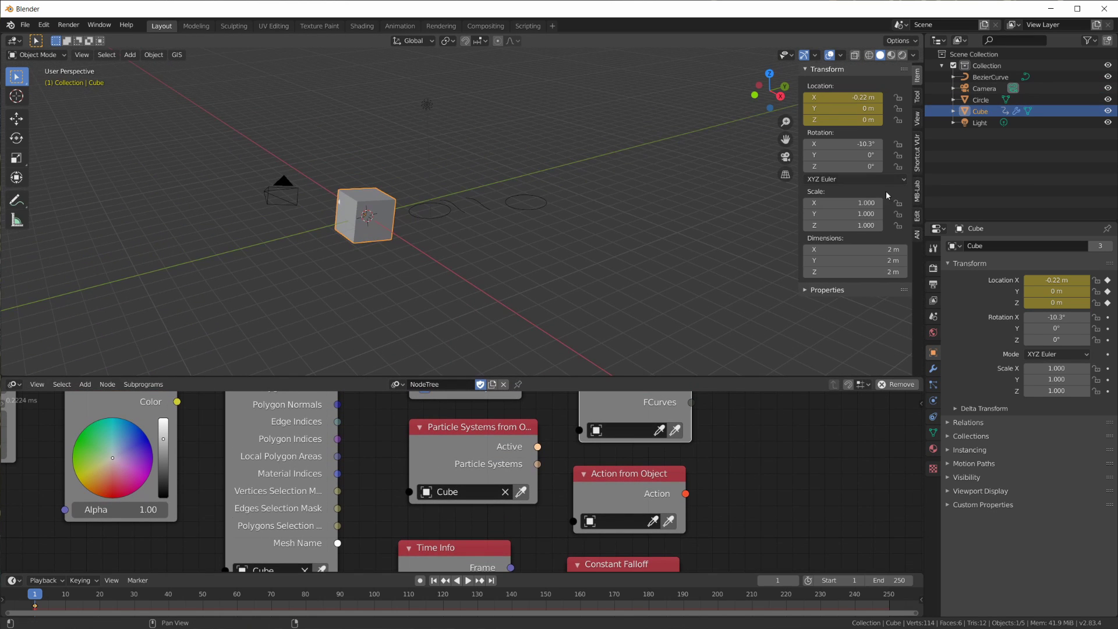
{"action": "left_click", "coordinate": [917, 192]}
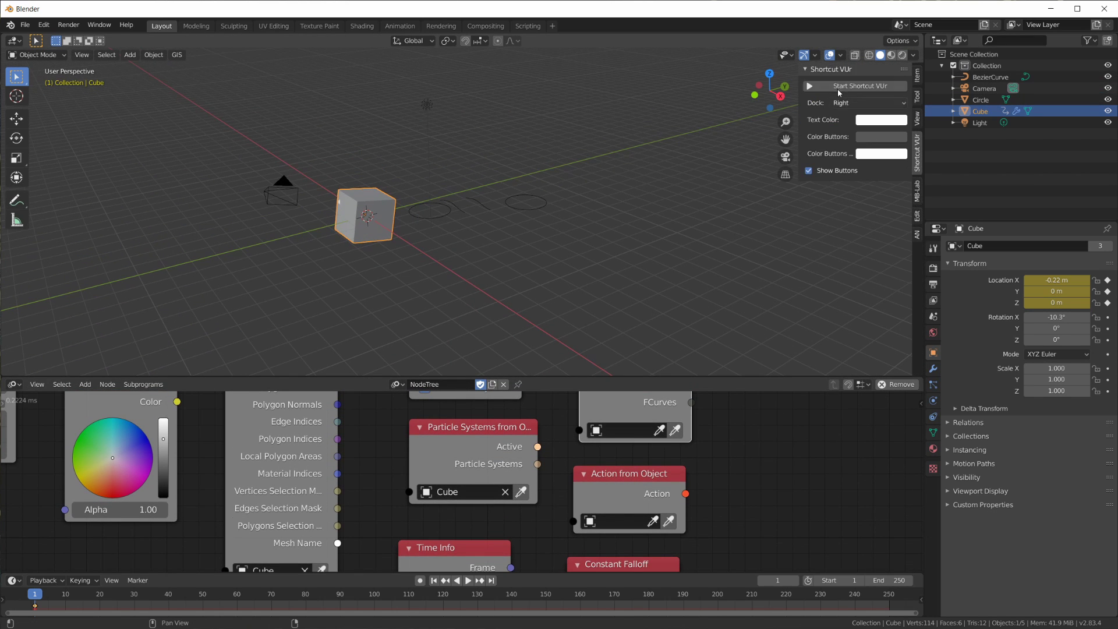
{"action": "key", "text": "n"}
{"action": "scroll", "coordinate": [441, 250], "scroll_direction": "up", "scroll_amount": 4}
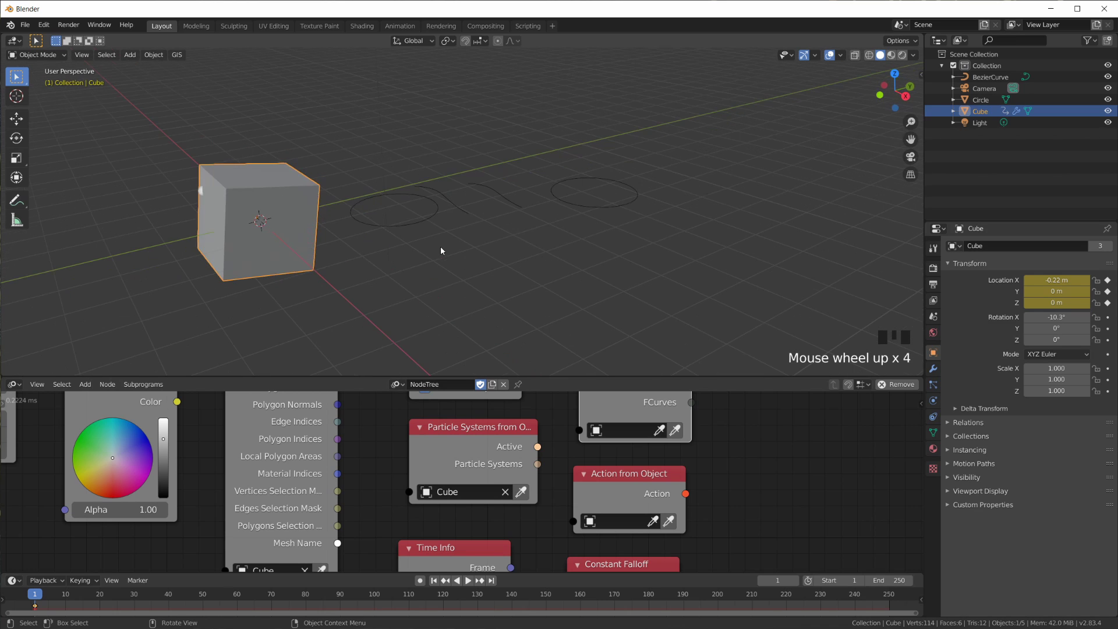
Go to frame 100 and remove the particle system from the cube.
{"action": "left_click", "coordinate": [375, 599]}
{"action": "left_click", "coordinate": [374, 599]}
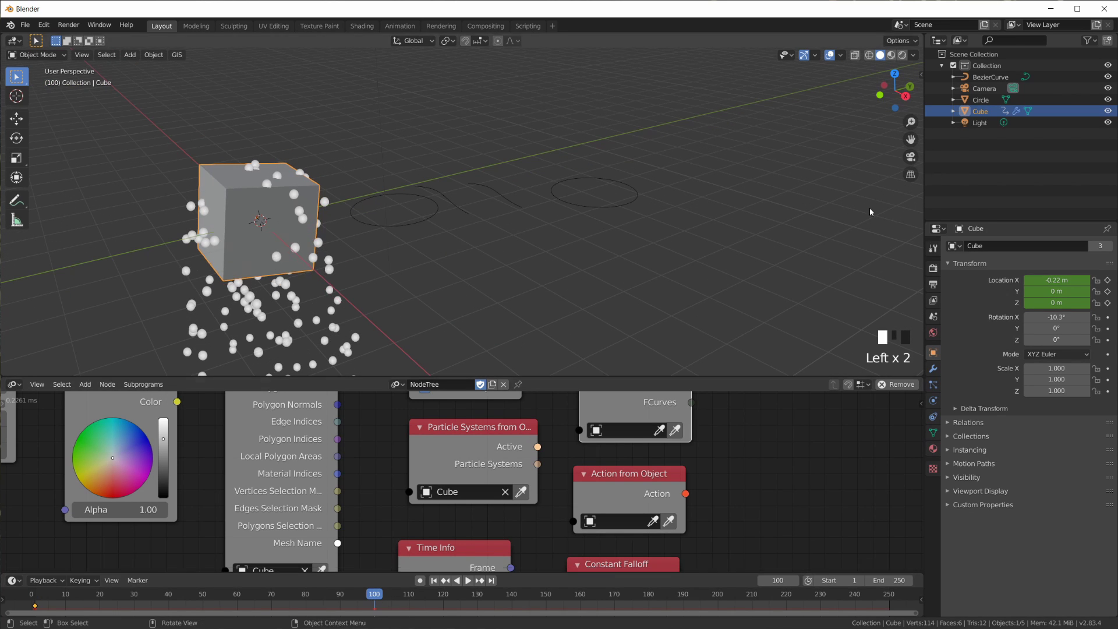
{"action": "left_click", "coordinate": [933, 384]}
{"action": "left_click", "coordinate": [1107, 256]}
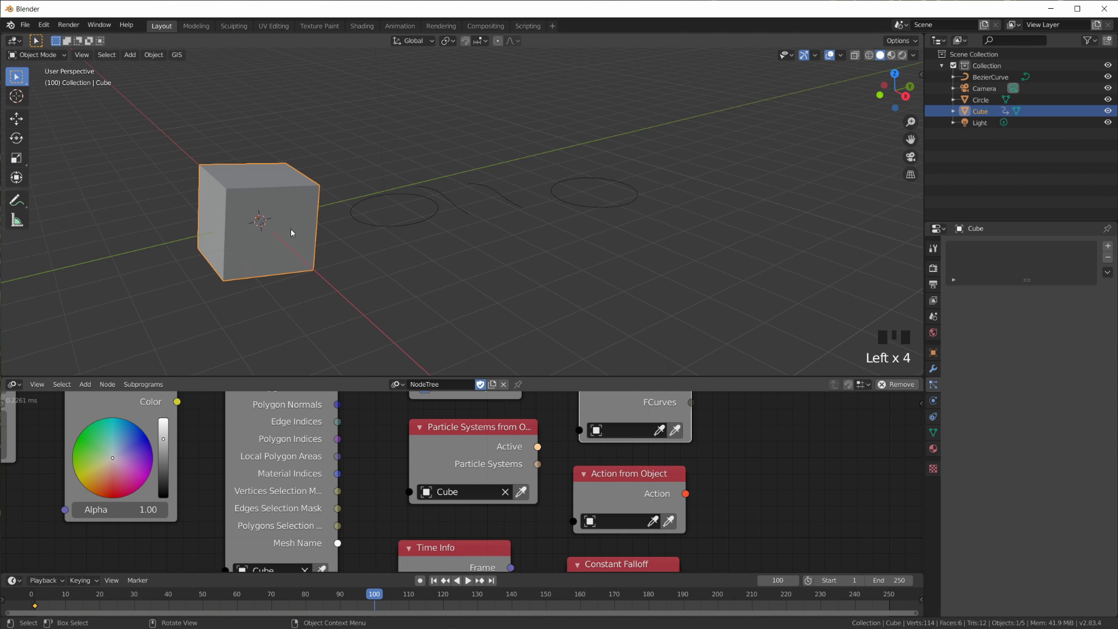
Move the cube to about X 4.70 m, Y 7.69 m, Z 0.96 m and keyframe its location at frame 100.
{"action": "key", "text": "g"}
{"action": "left_click", "coordinate": [699, 182]}
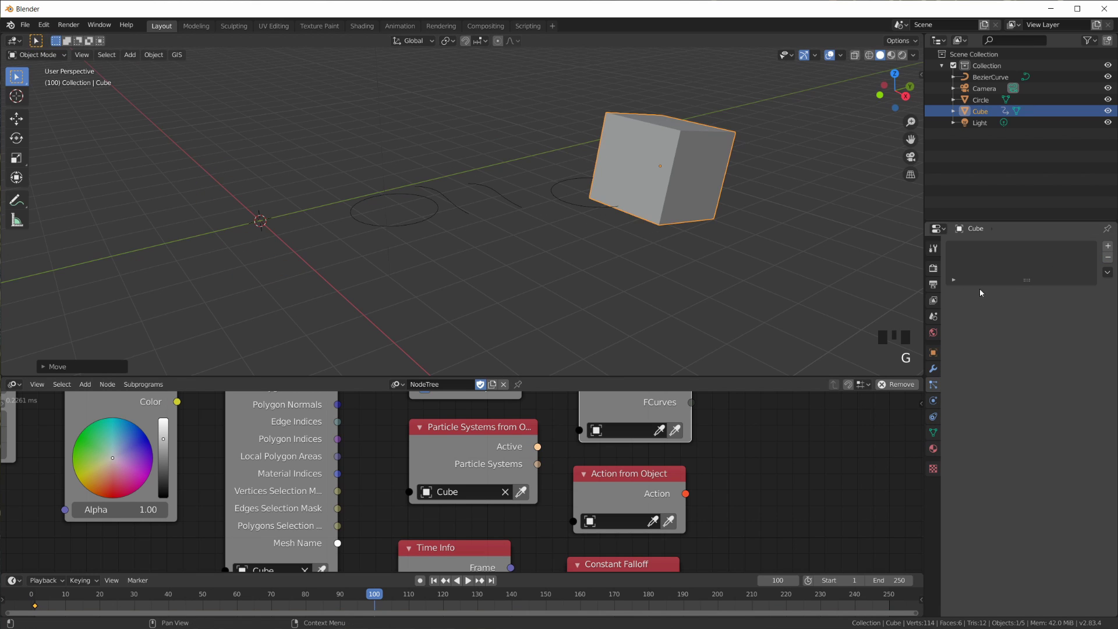
{"action": "left_click", "coordinate": [933, 354]}
{"action": "key", "text": "i"}
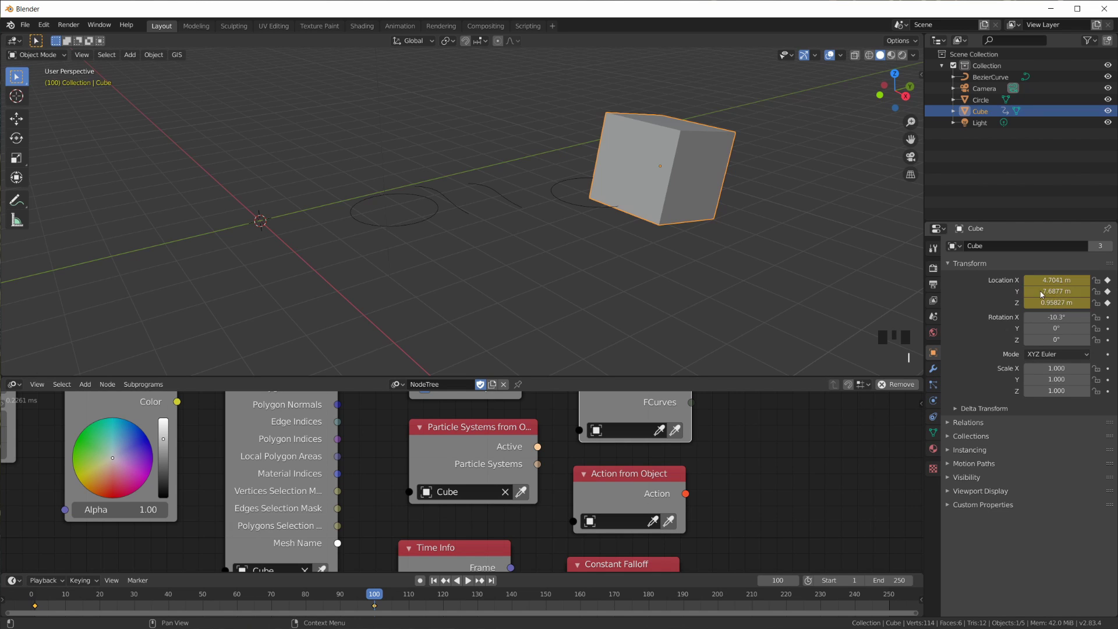
Play the cube's animation from the first frame, stop it, and return to frame 1.
{"action": "left_click", "coordinate": [435, 581]}
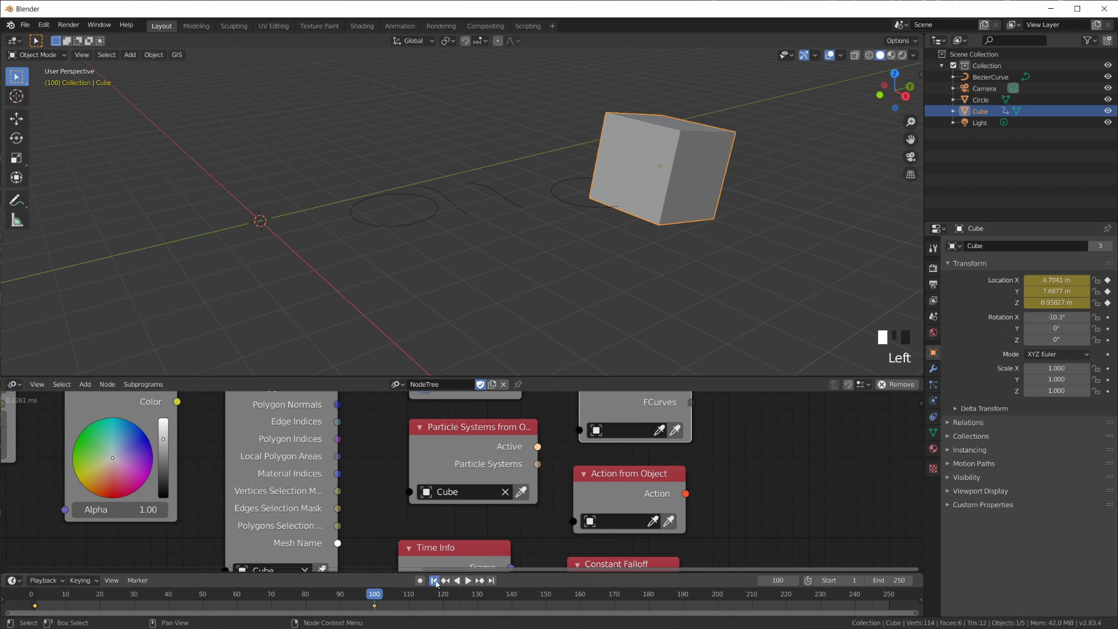
{"action": "left_click", "coordinate": [468, 580]}
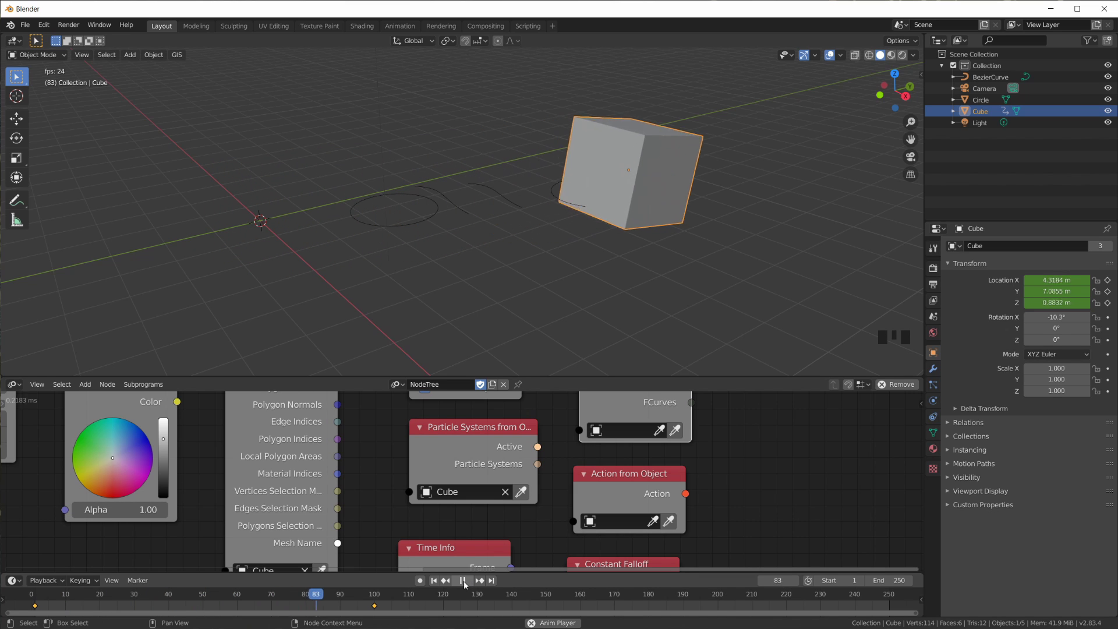
{"action": "left_click", "coordinate": [463, 581]}
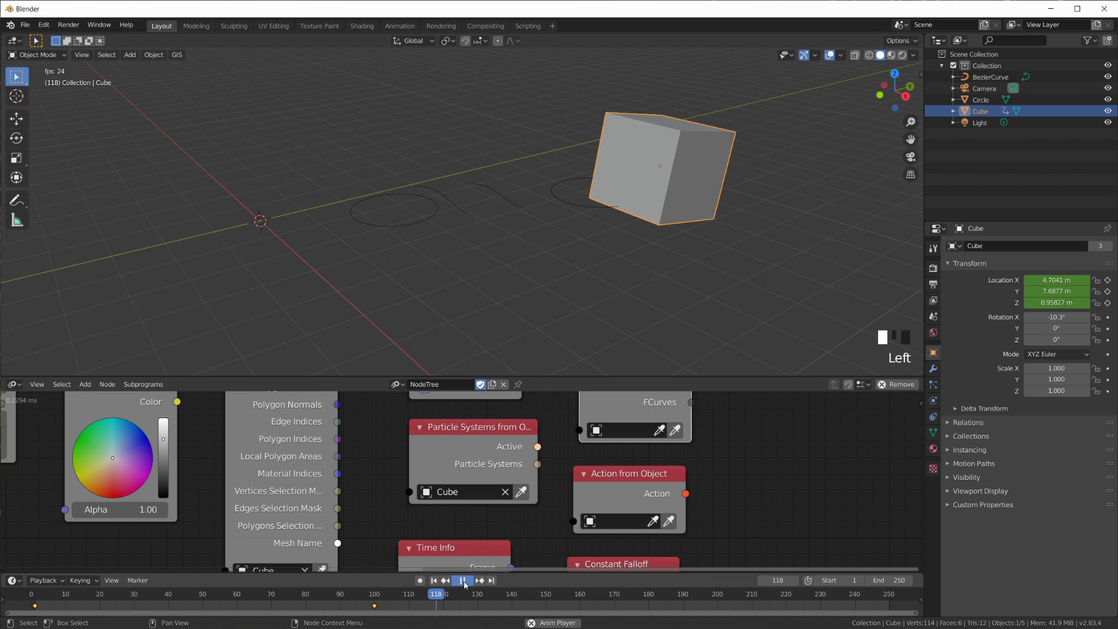
{"action": "left_click", "coordinate": [434, 581]}
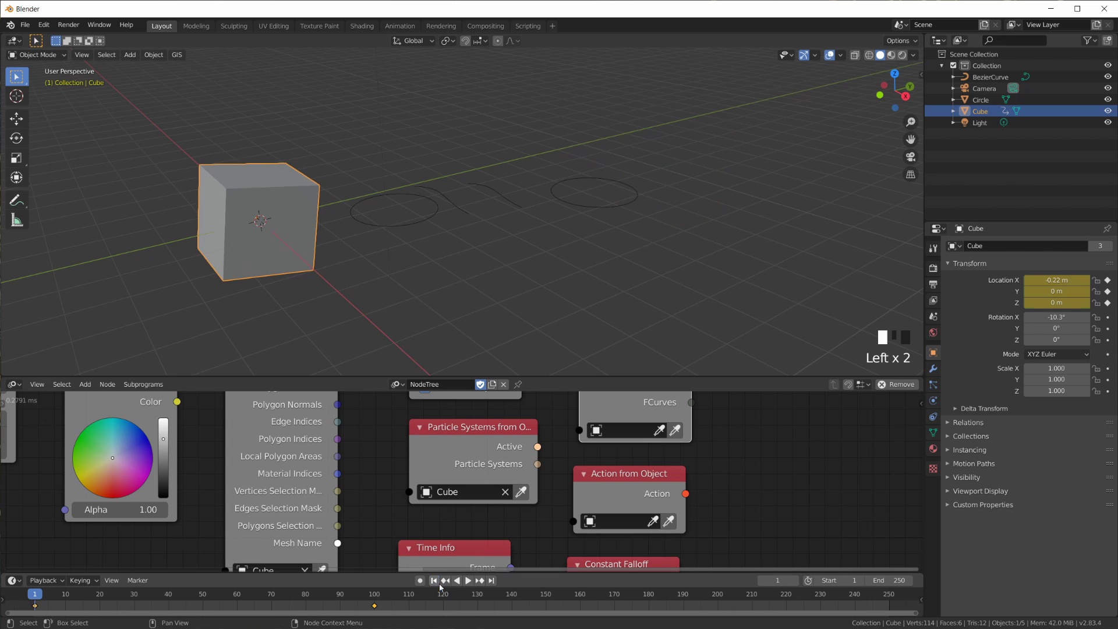
Switch to the Animation workspace, enlarge the Dope Sheet area, and change it to a Graph Editor to view the cube's location curves.
{"action": "left_click", "coordinate": [400, 26]}
{"action": "left_click_drag", "start_coordinate": [368, 450], "coordinate": [376, 293]}
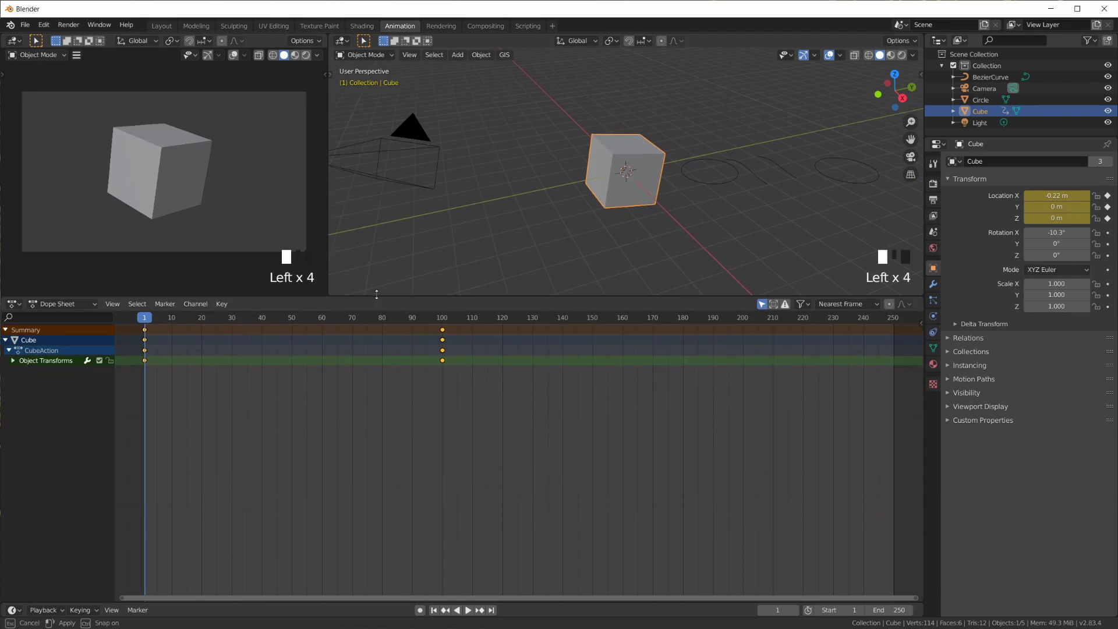
{"action": "left_click", "coordinate": [13, 303]}
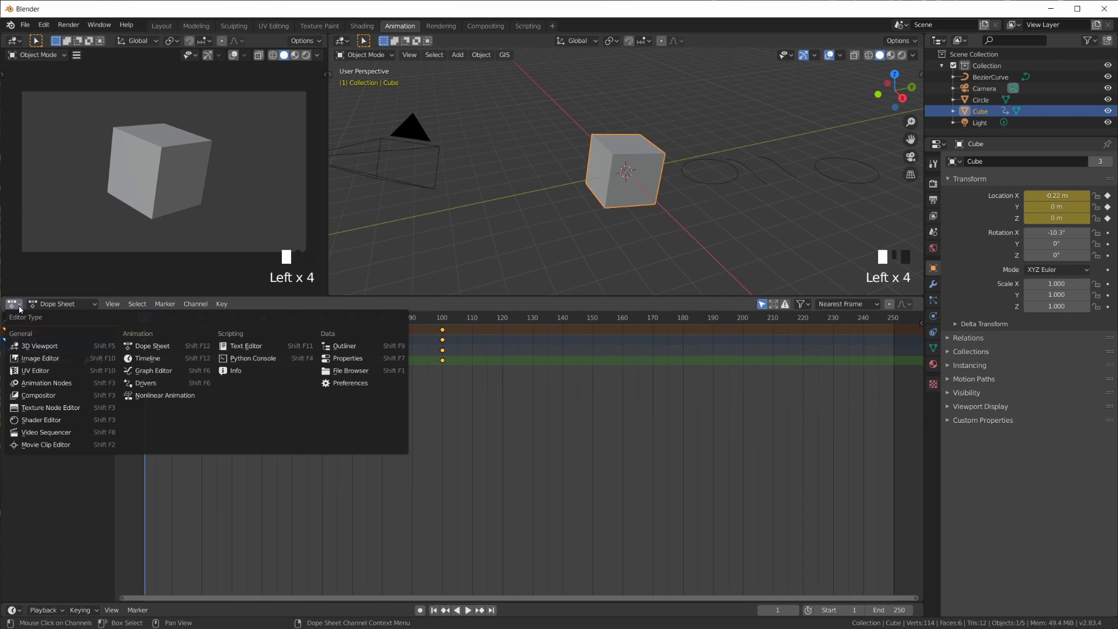
{"action": "left_click", "coordinate": [166, 376]}
{"action": "scroll", "coordinate": [400, 504], "scroll_direction": "down", "scroll_amount": 3}
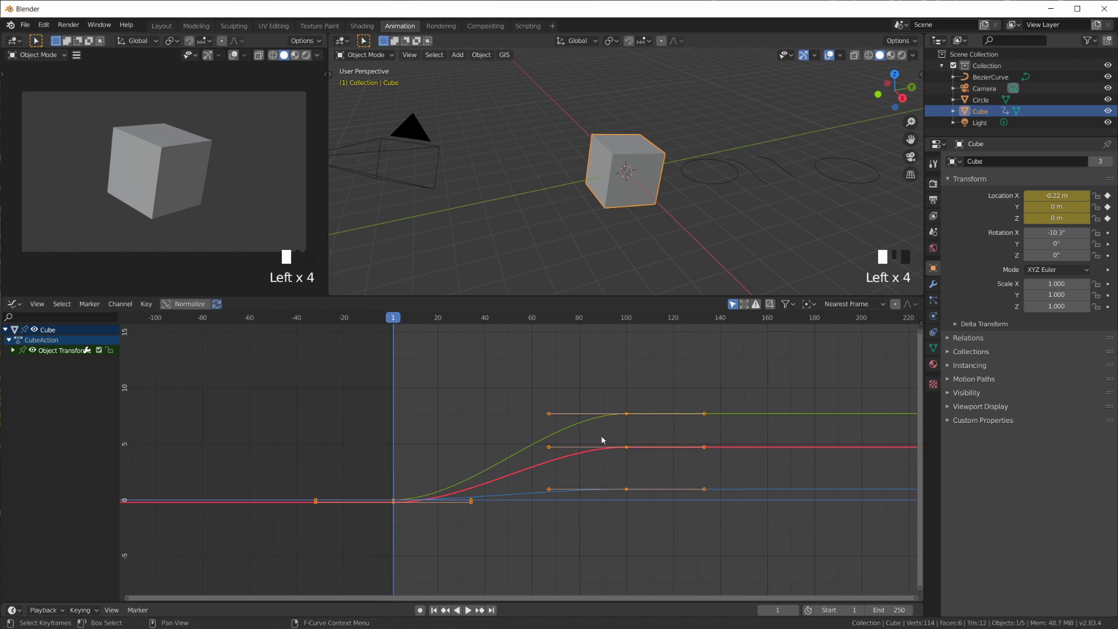
{"action": "scroll", "coordinate": [602, 440], "scroll_direction": "up", "scroll_amount": 2}
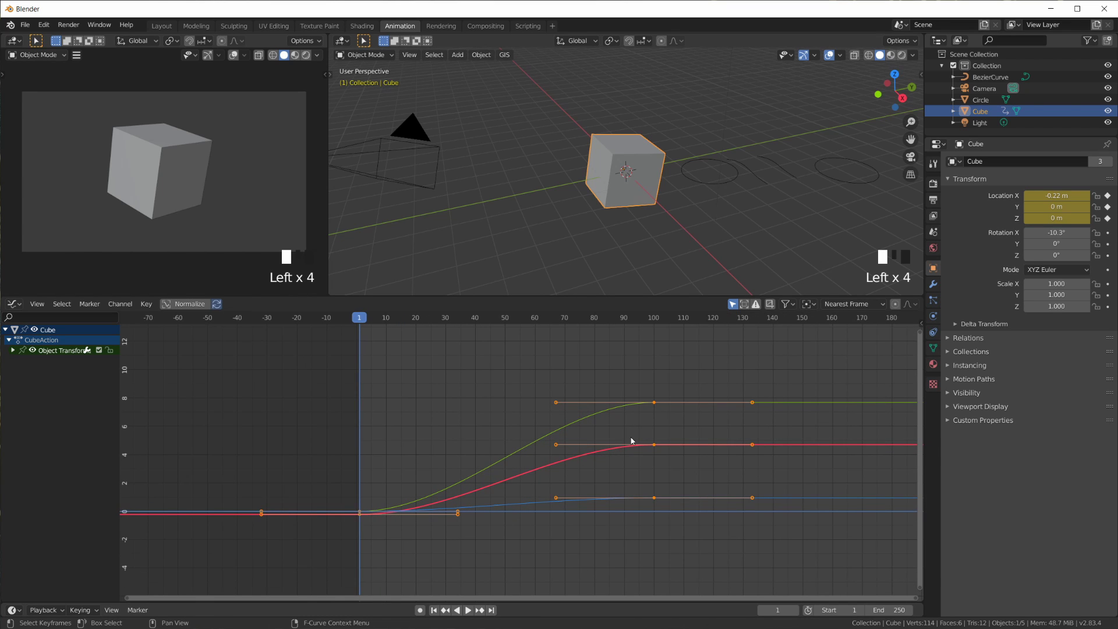
Frame all curves in the Graph Editor, then return to the Layout workspace and enlarge the node editor area.
{"action": "key", "text": "Home"}
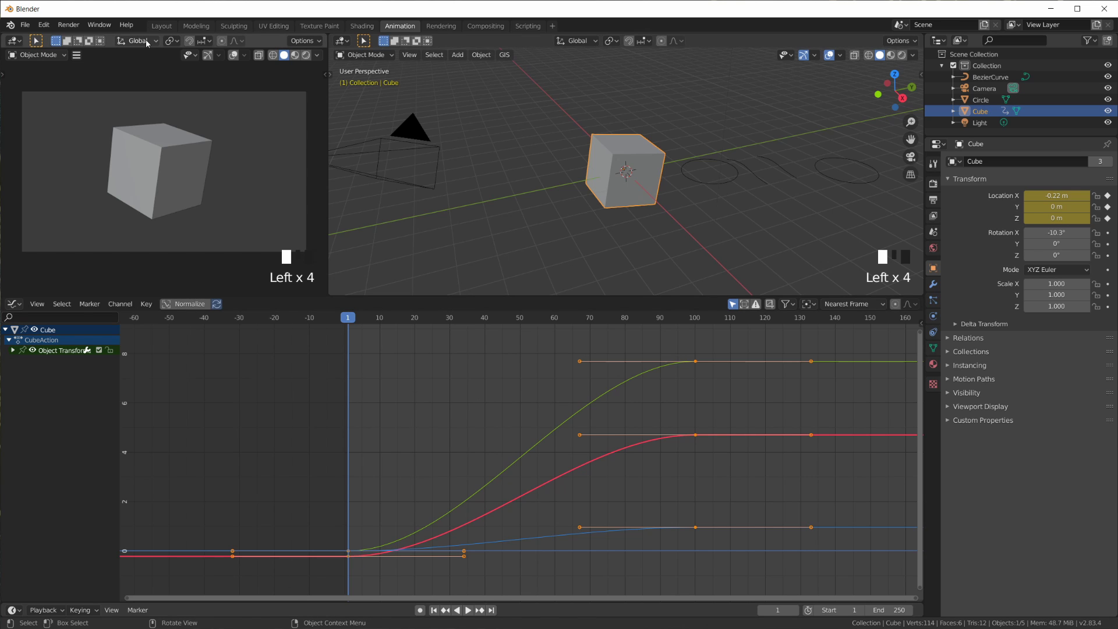
{"action": "left_click", "coordinate": [161, 25]}
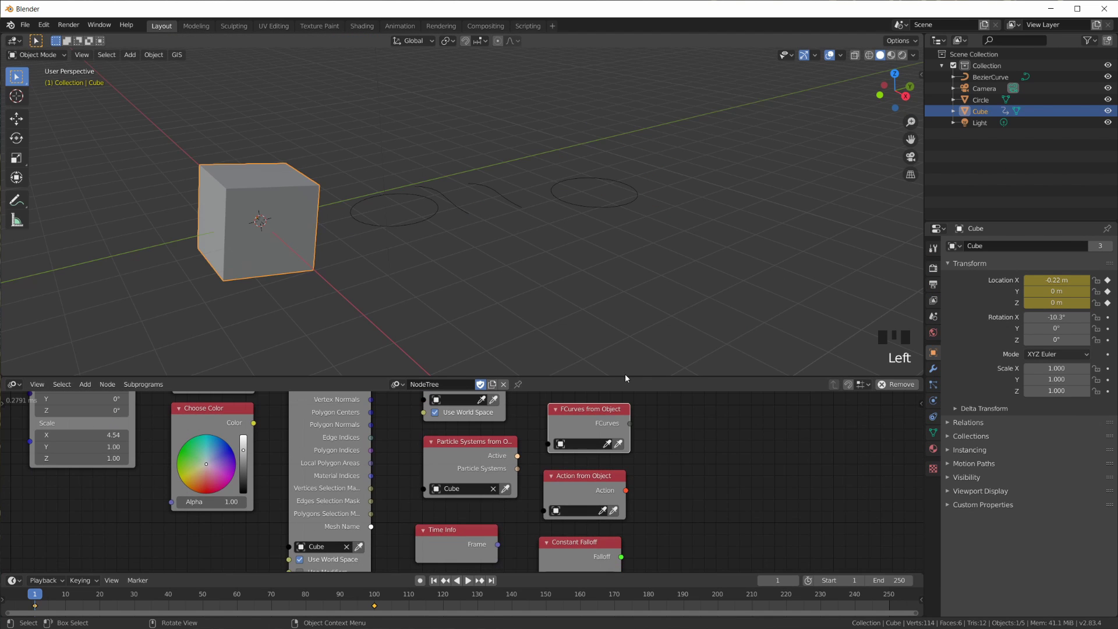
{"action": "left_click_drag", "start_coordinate": [624, 375], "coordinate": [635, 191]}
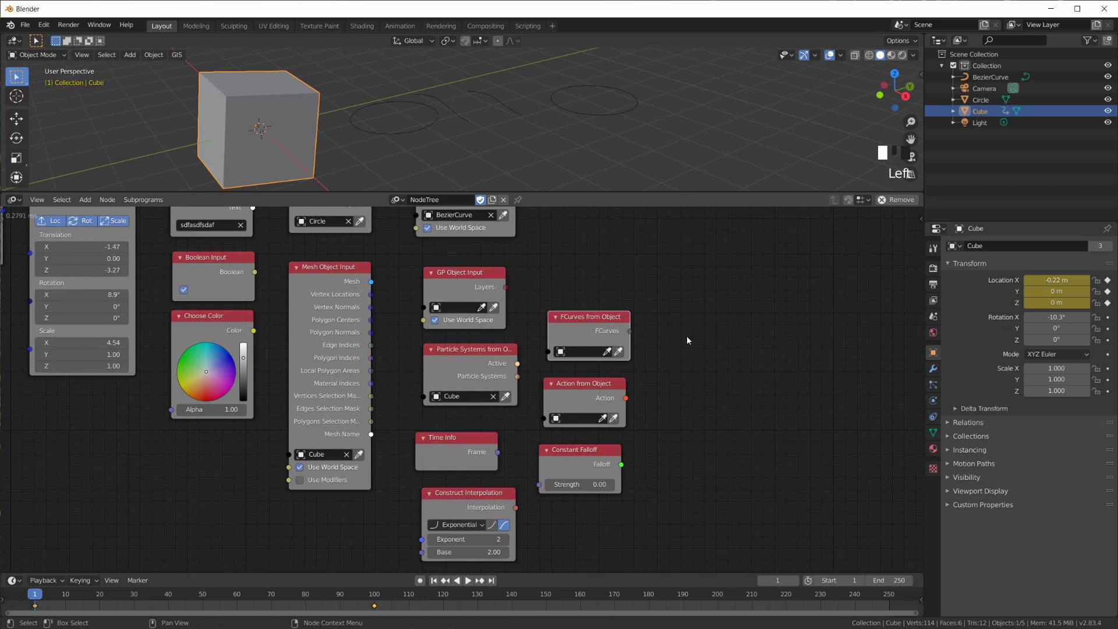
{"action": "scroll", "coordinate": [687, 335], "scroll_direction": "up", "scroll_amount": 2}
{"action": "left_click_drag", "start_coordinate": [634, 309], "coordinate": [634, 290]}
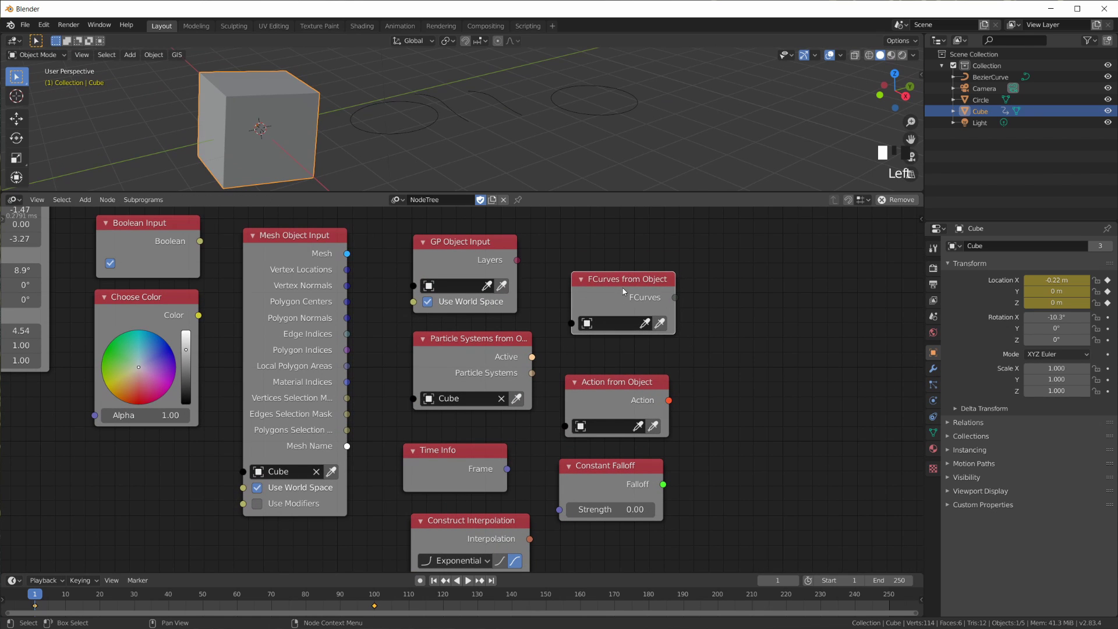
{"action": "scroll", "coordinate": [664, 305], "scroll_direction": "up", "scroll_amount": 2}
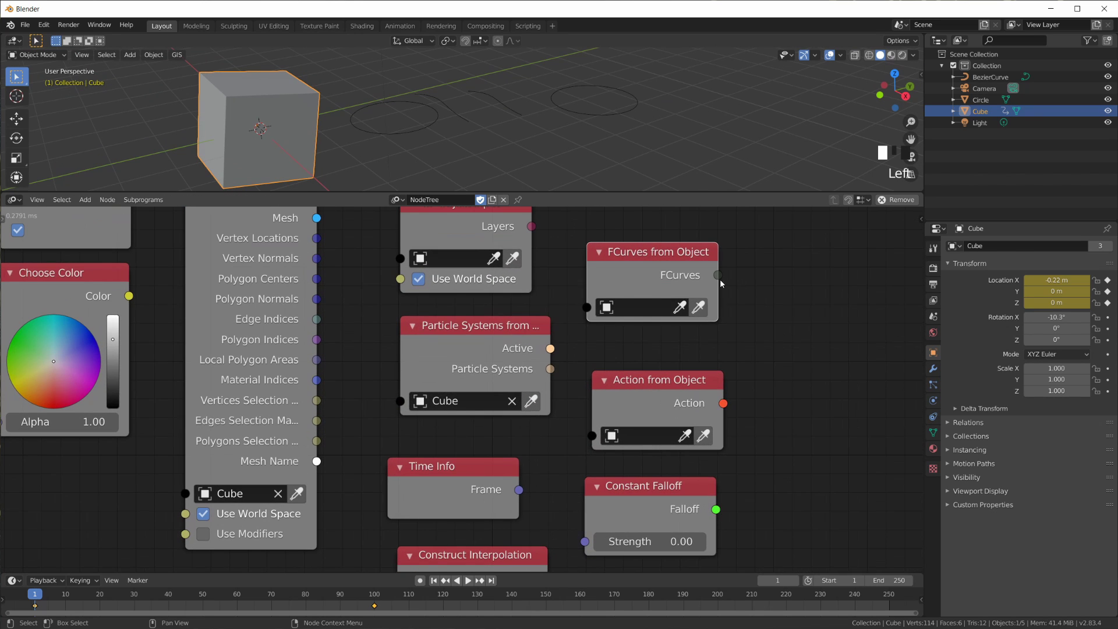
{"action": "scroll", "coordinate": [719, 278], "scroll_direction": "down", "scroll_amount": 2}
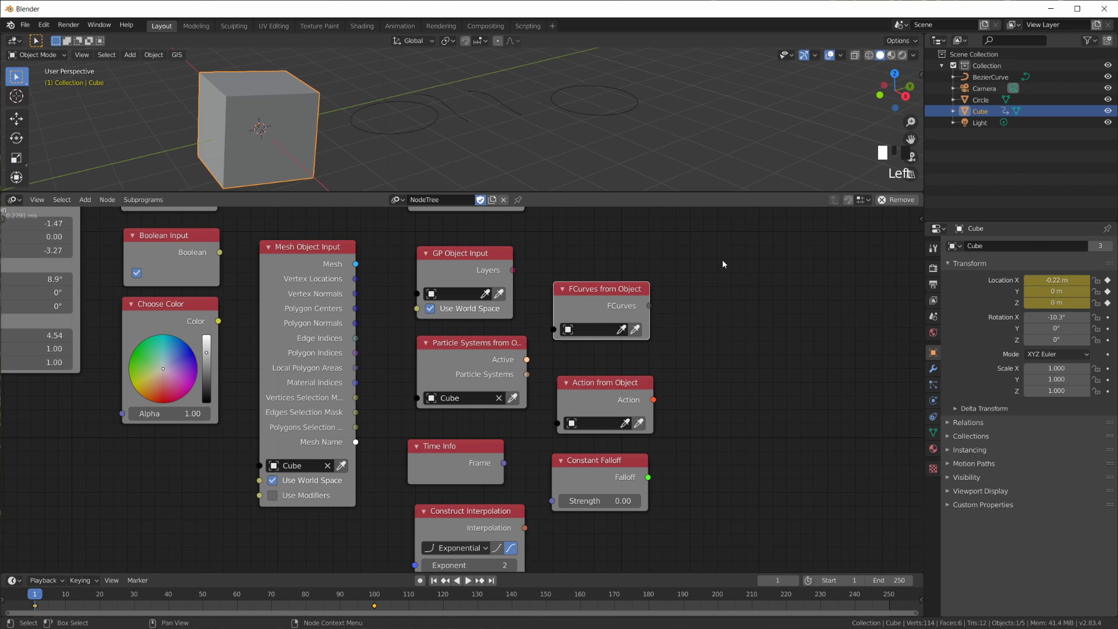
Add a Material Input node and place it to the right of the FCurves from Object node.
{"action": "key", "text": "shift+a"}
{"action": "mouse_move", "coordinate": [721, 298]}
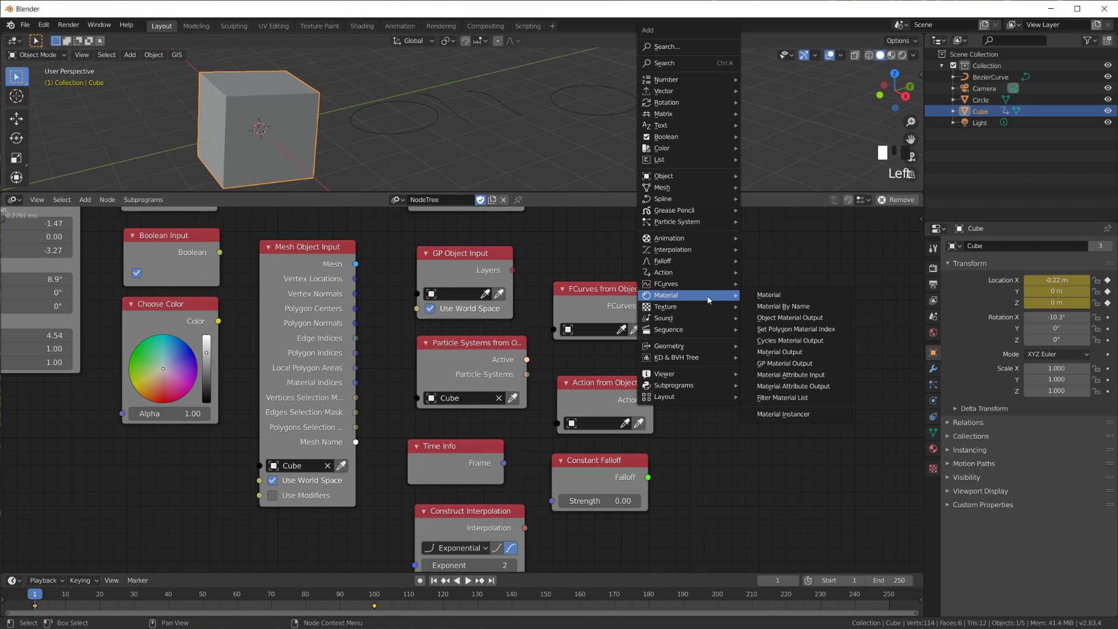
{"action": "left_click", "coordinate": [790, 299]}
{"action": "left_click", "coordinate": [687, 281]}
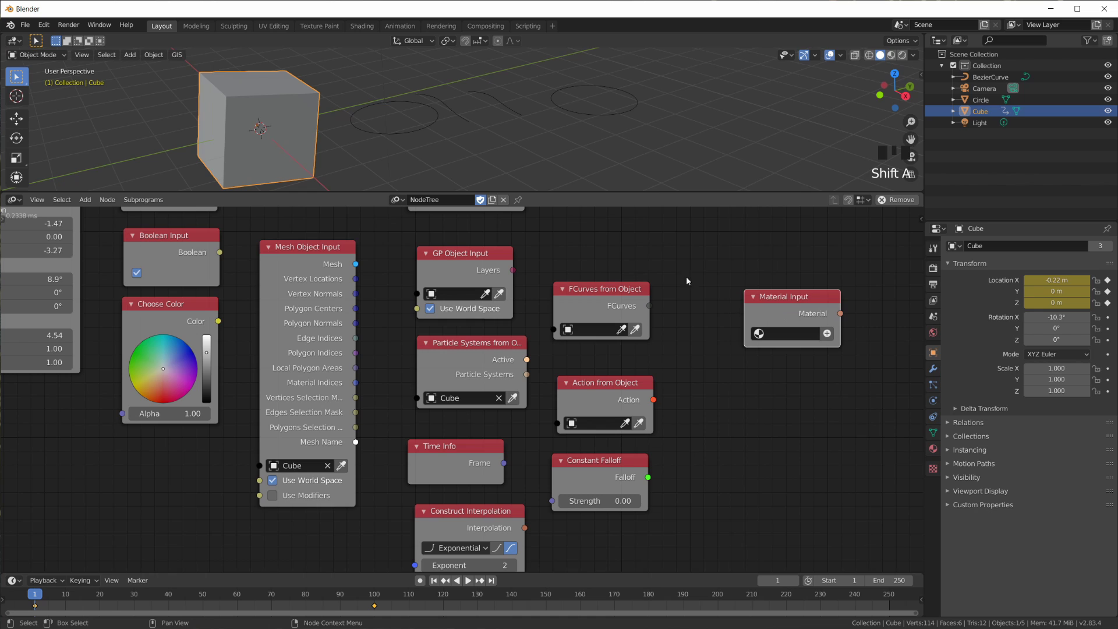
{"action": "left_click_drag", "start_coordinate": [810, 306], "coordinate": [778, 291]}
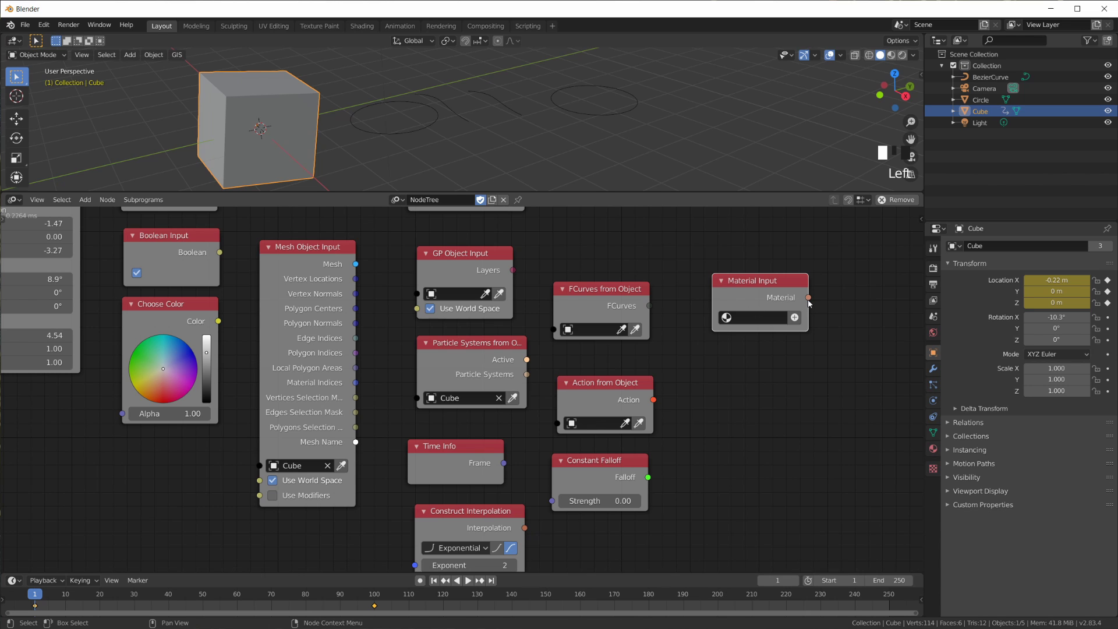
{"action": "left_click_drag", "start_coordinate": [806, 305], "coordinate": [847, 303]}
Add a Sound From Sequences node below the Material Input node.
{"action": "key", "text": "shift+a"}
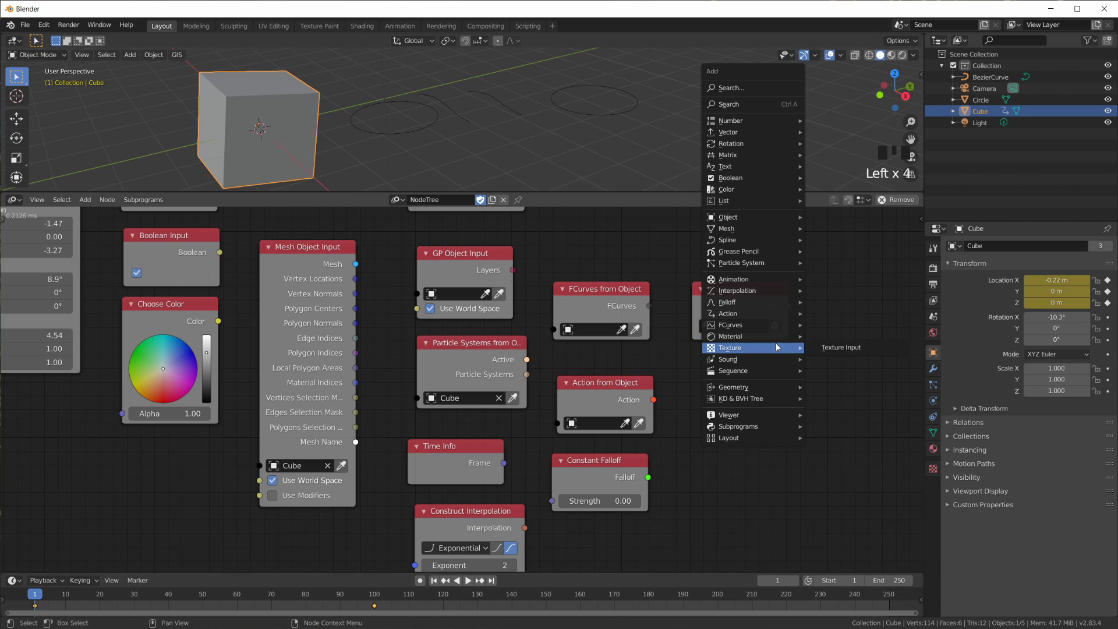
{"action": "mouse_move", "coordinate": [774, 361]}
{"action": "left_click", "coordinate": [853, 359]}
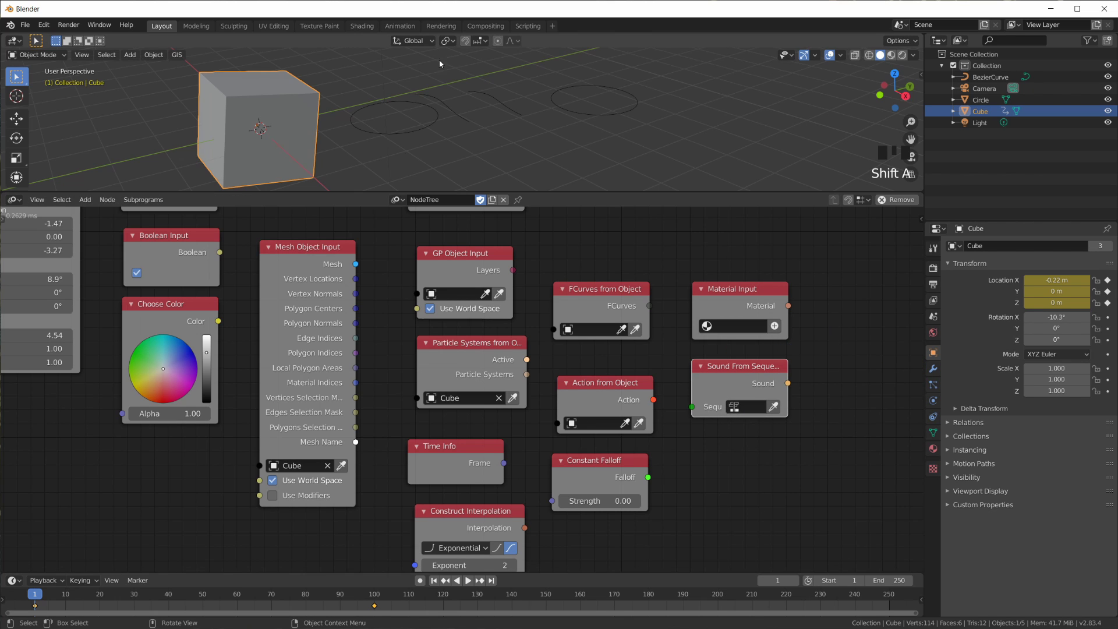
Add the Video Editing workspace to the file and go back to the Layout workspace.
{"action": "left_click", "coordinate": [553, 26]}
{"action": "mouse_move", "coordinate": [539, 92]}
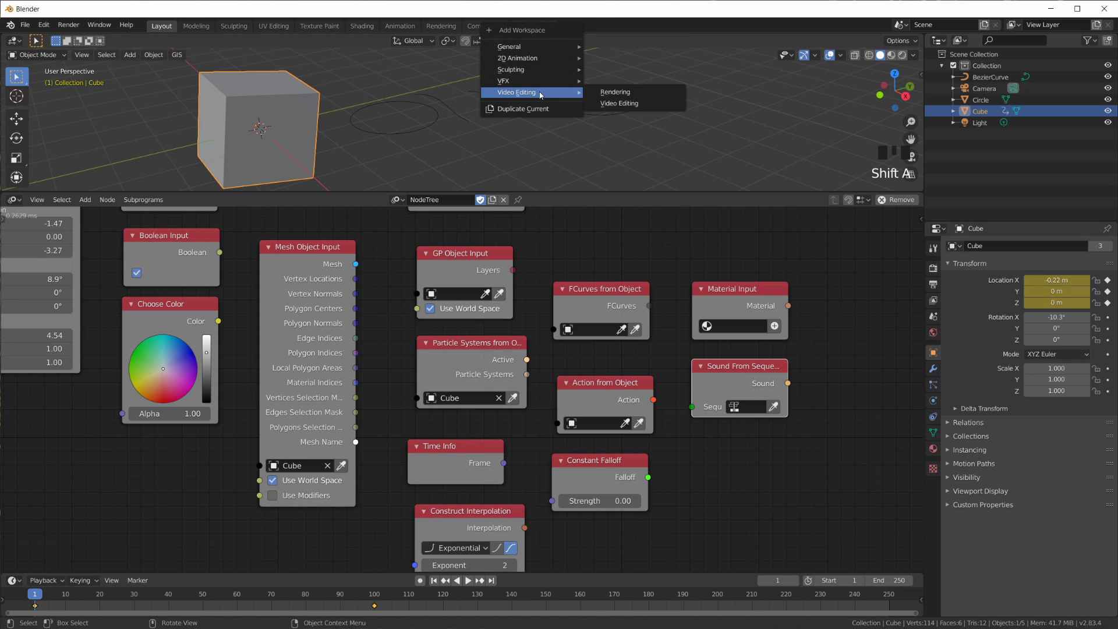
{"action": "left_click", "coordinate": [629, 103]}
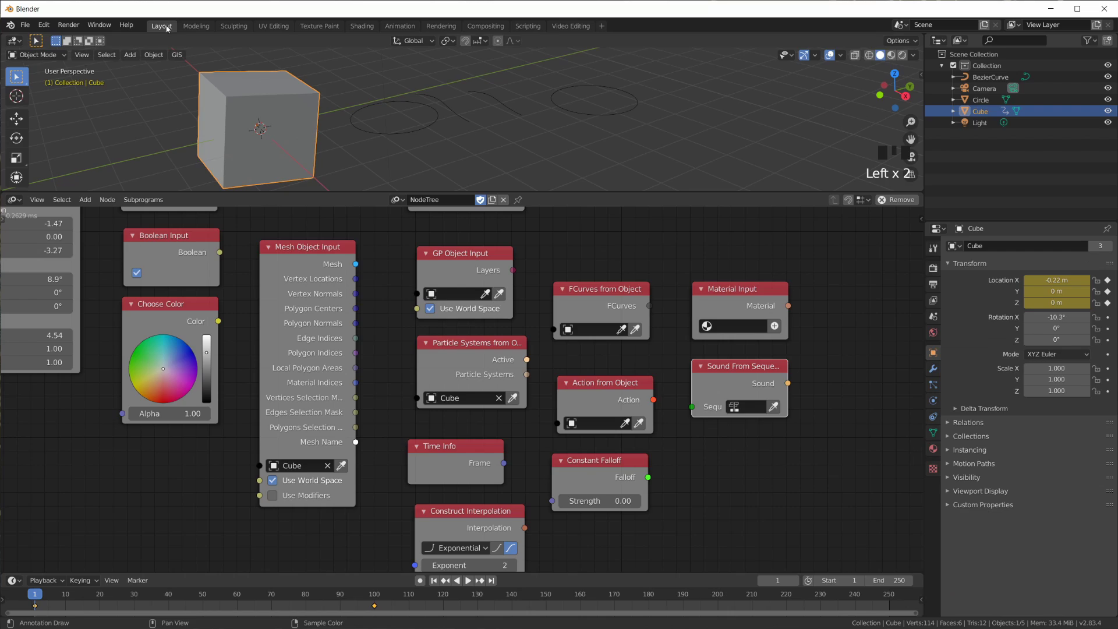
{"action": "left_click", "coordinate": [162, 26]}
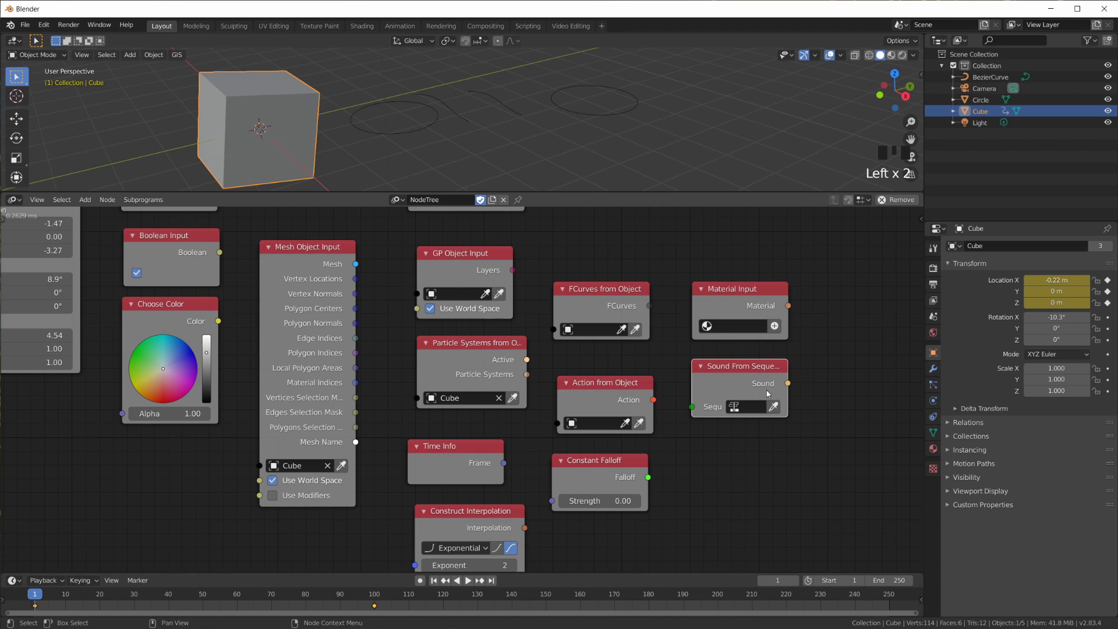
Add a Get All Sequences node and align it below the Sound From Sequences node.
{"action": "left_click_drag", "start_coordinate": [787, 383], "coordinate": [821, 385]}
{"action": "key", "text": "shift+a"}
{"action": "mouse_move", "coordinate": [698, 461]}
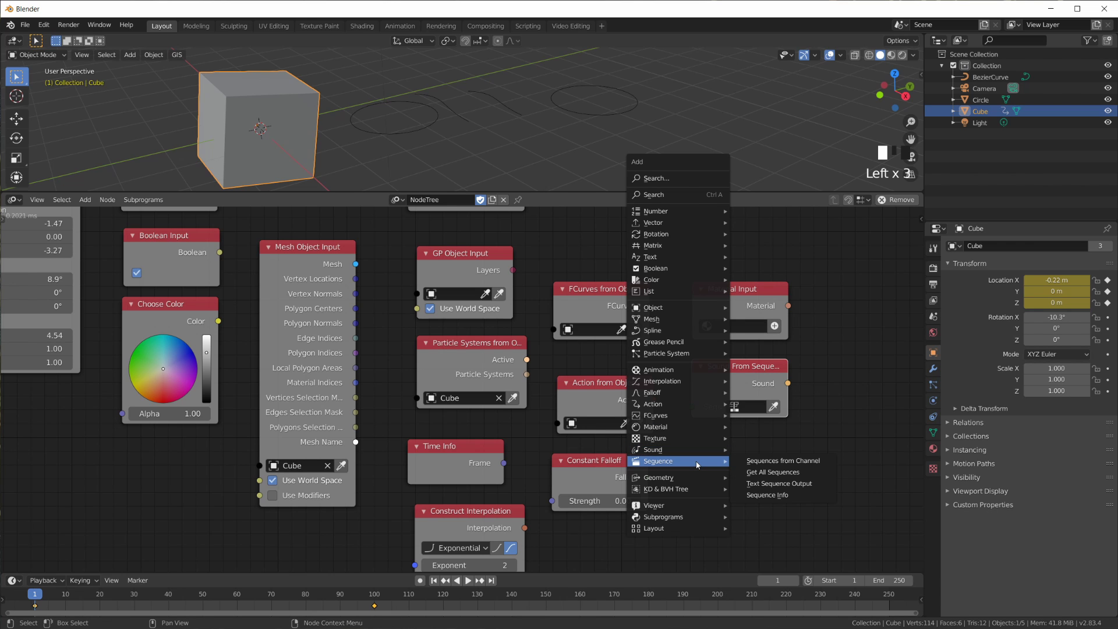
{"action": "left_click", "coordinate": [802, 471]}
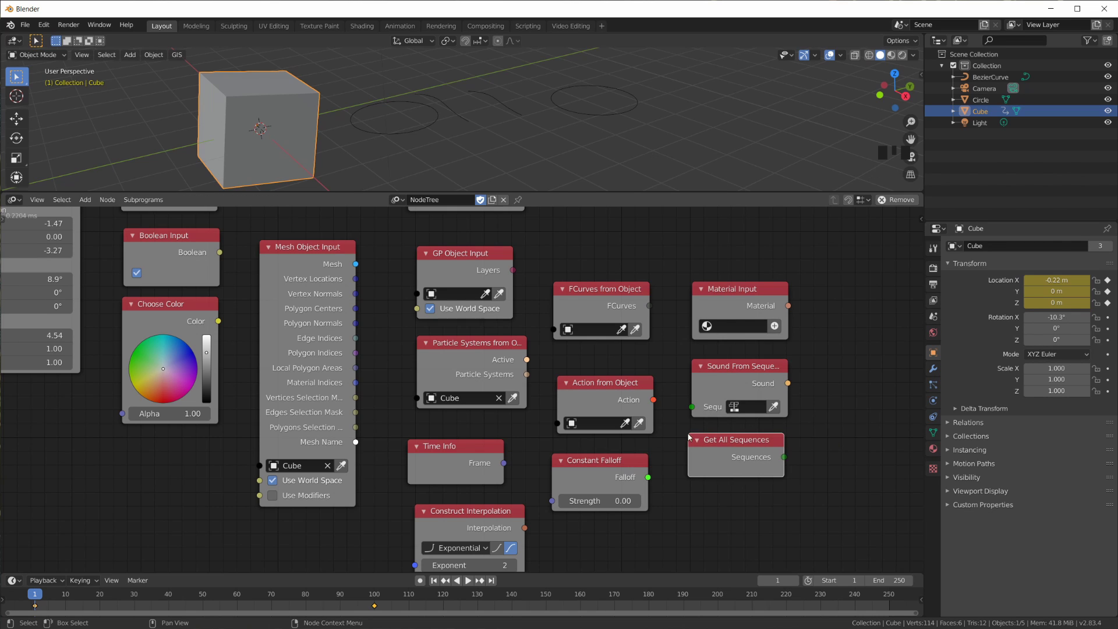
{"action": "left_click", "coordinate": [752, 449]}
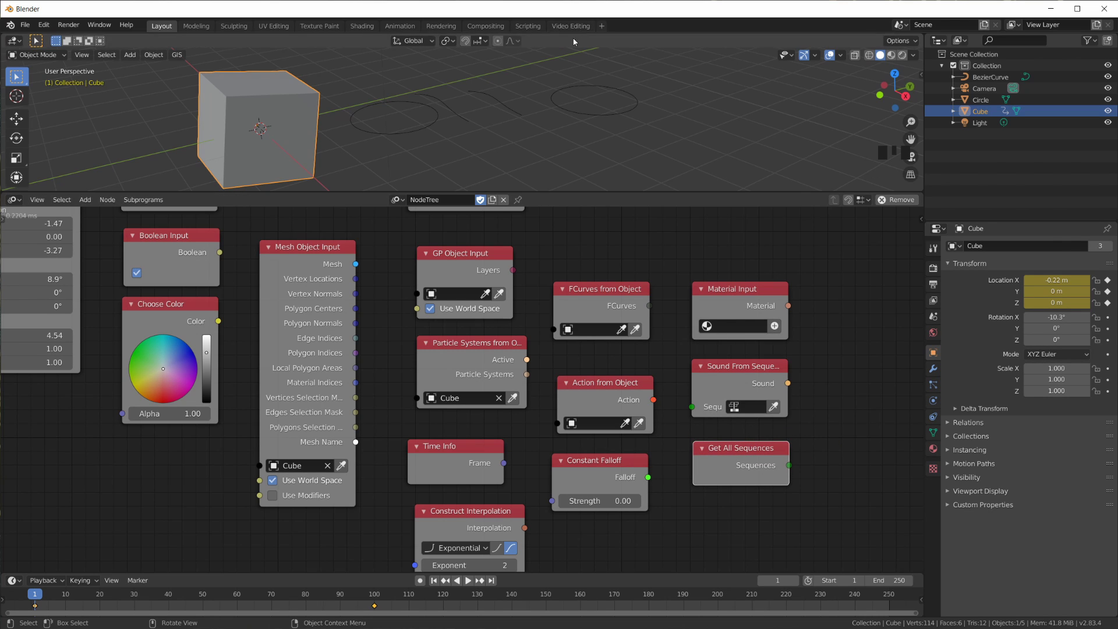
{"action": "left_click_drag", "start_coordinate": [788, 465], "coordinate": [854, 467]}
{"action": "scroll", "coordinate": [878, 511], "scroll_direction": "up", "scroll_amount": 2}
{"action": "middle_click_drag", "start_coordinate": [877, 511], "coordinate": [663, 470]}
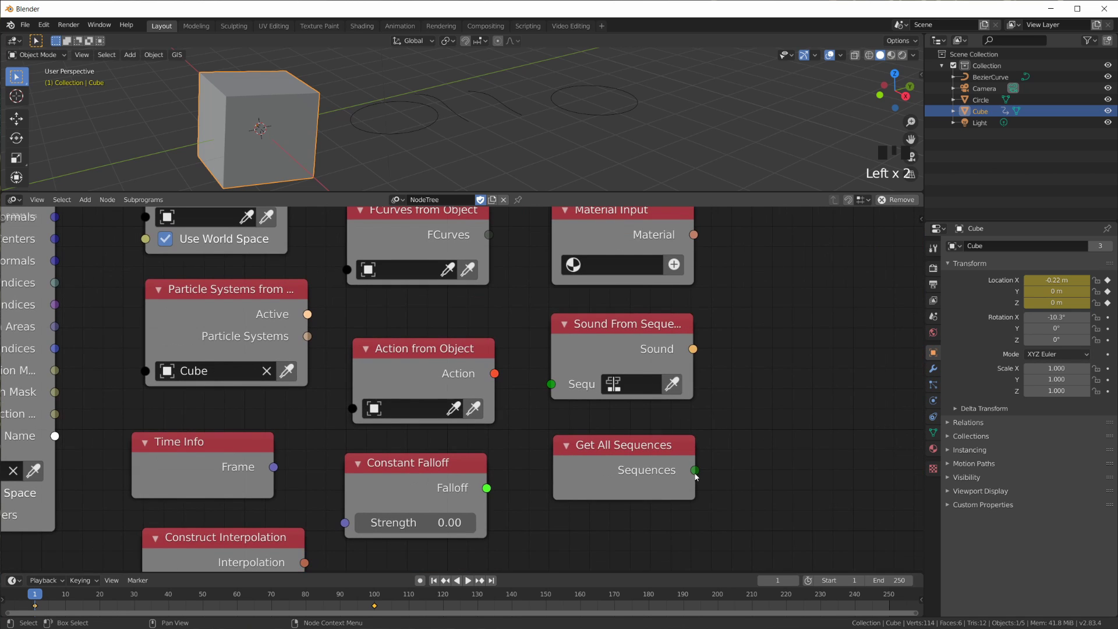
Look through the node categories available for adding, including Texture, KD & BVH Tree, Number, Color and the Mesh operators.
{"action": "scroll", "coordinate": [757, 460], "scroll_direction": "down", "scroll_amount": 5}
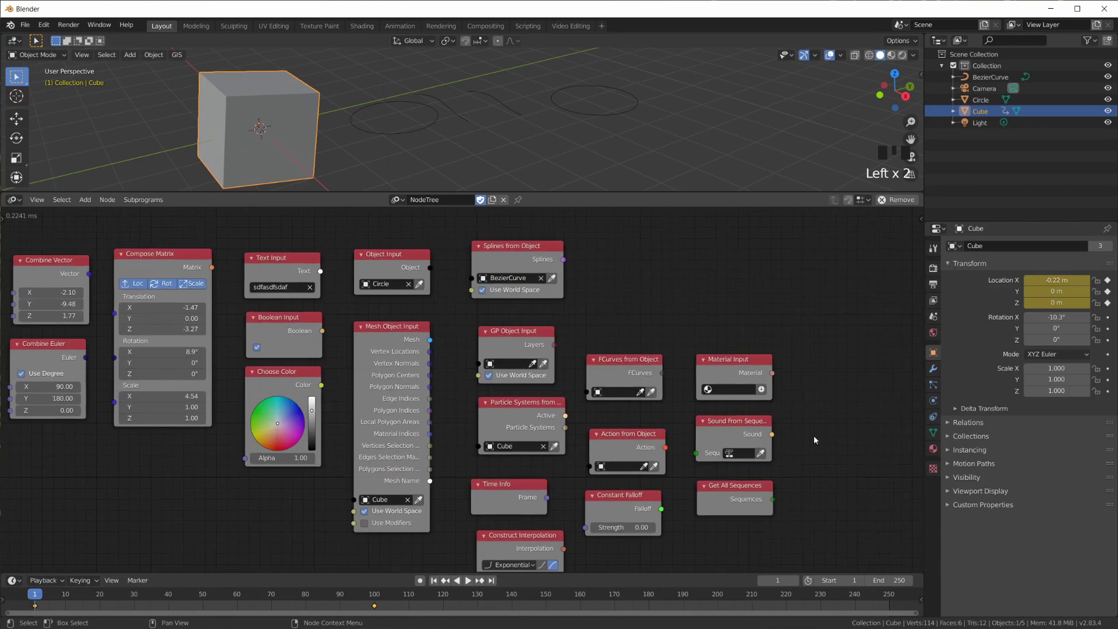
{"action": "scroll", "coordinate": [815, 440], "scroll_direction": "down", "scroll_amount": 2}
{"action": "key", "text": "shift+a"}
{"action": "mouse_move", "coordinate": [760, 296]}
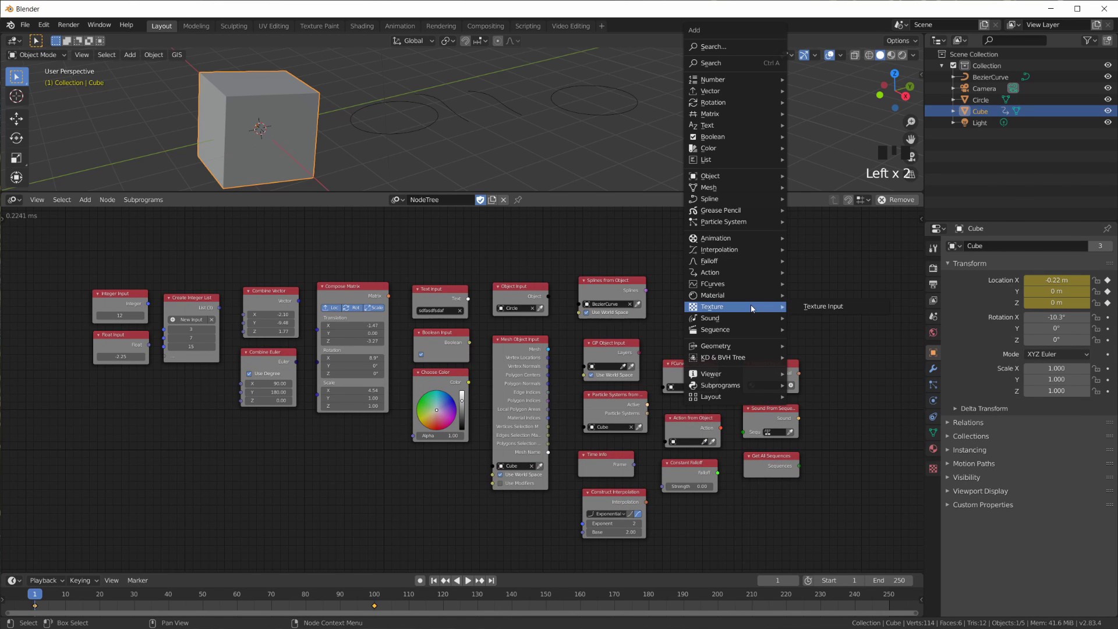
{"action": "mouse_move", "coordinate": [741, 336]}
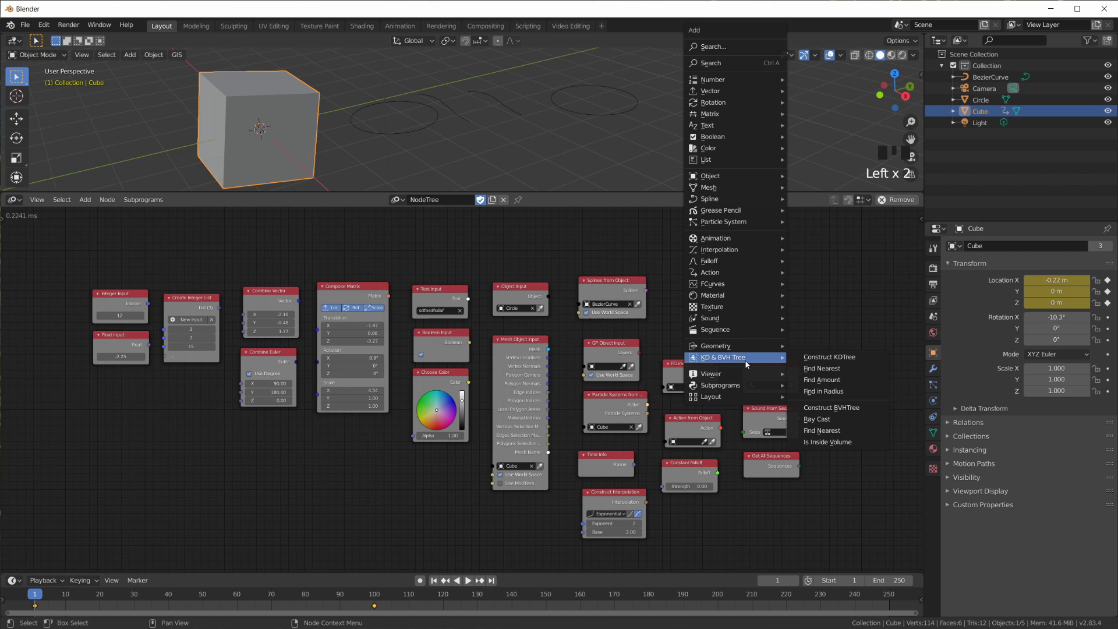
{"action": "key", "text": "Escape"}
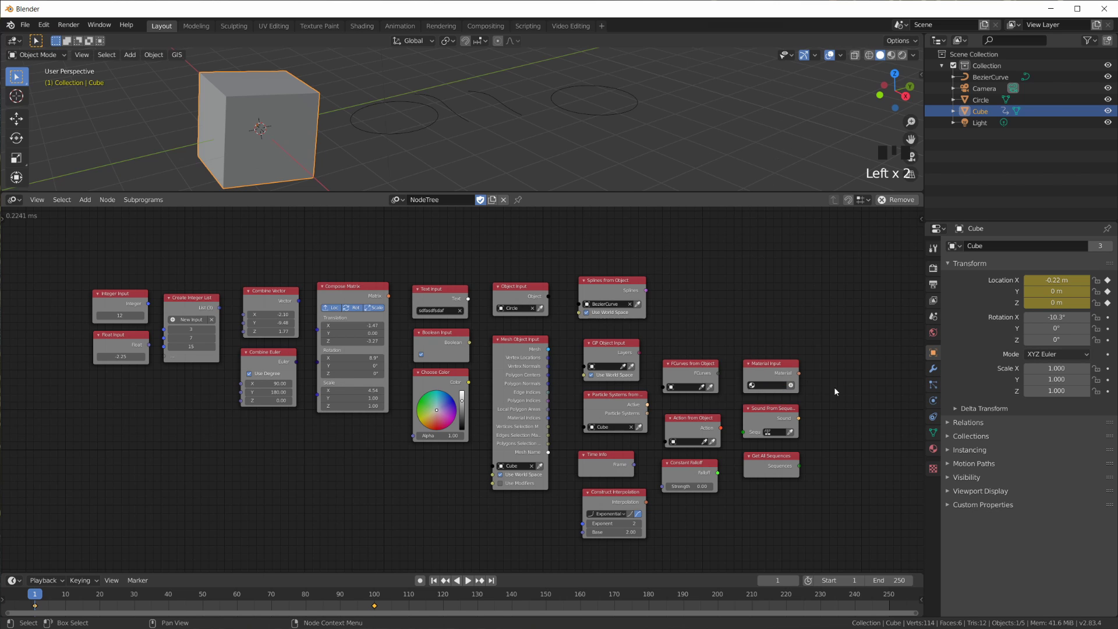
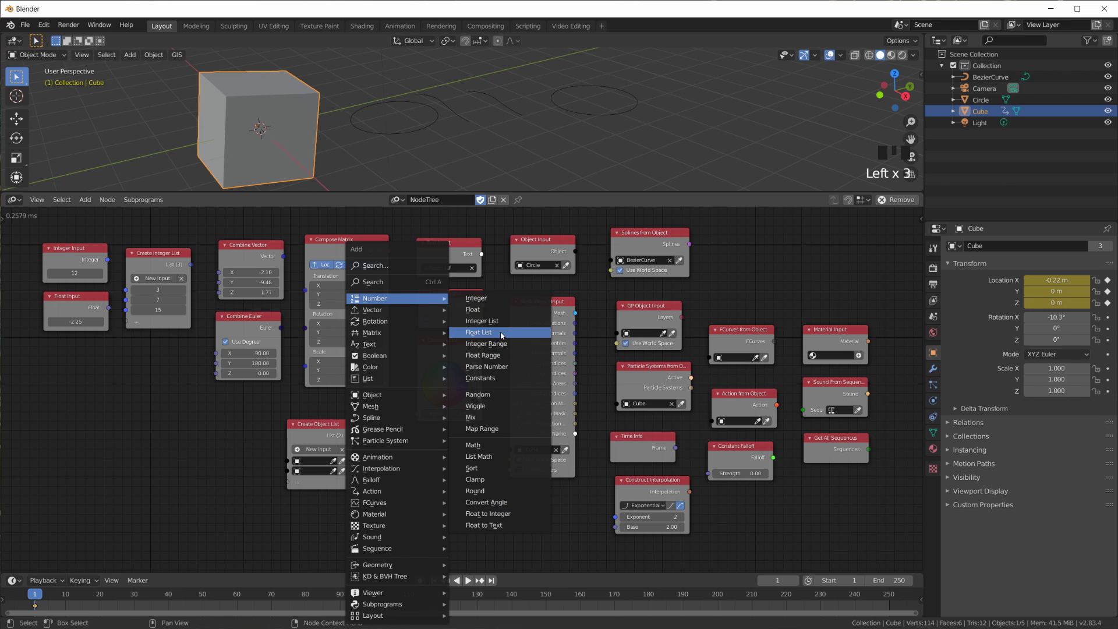
{"action": "key", "text": "Escape"}
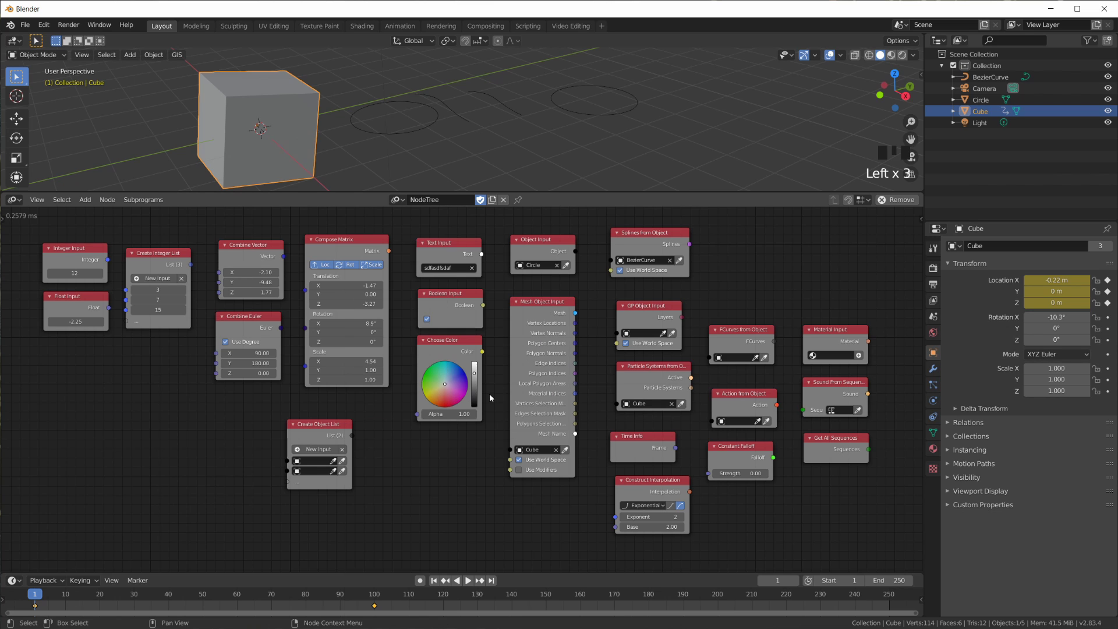
{"action": "key", "text": "shift+a"}
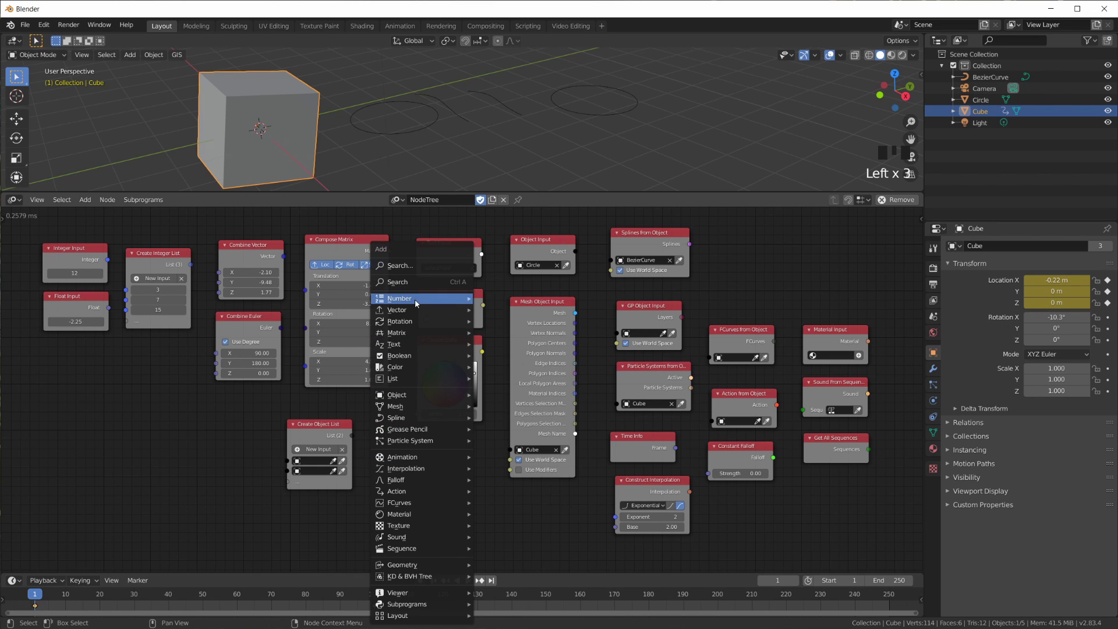
{"action": "mouse_move", "coordinate": [414, 299]}
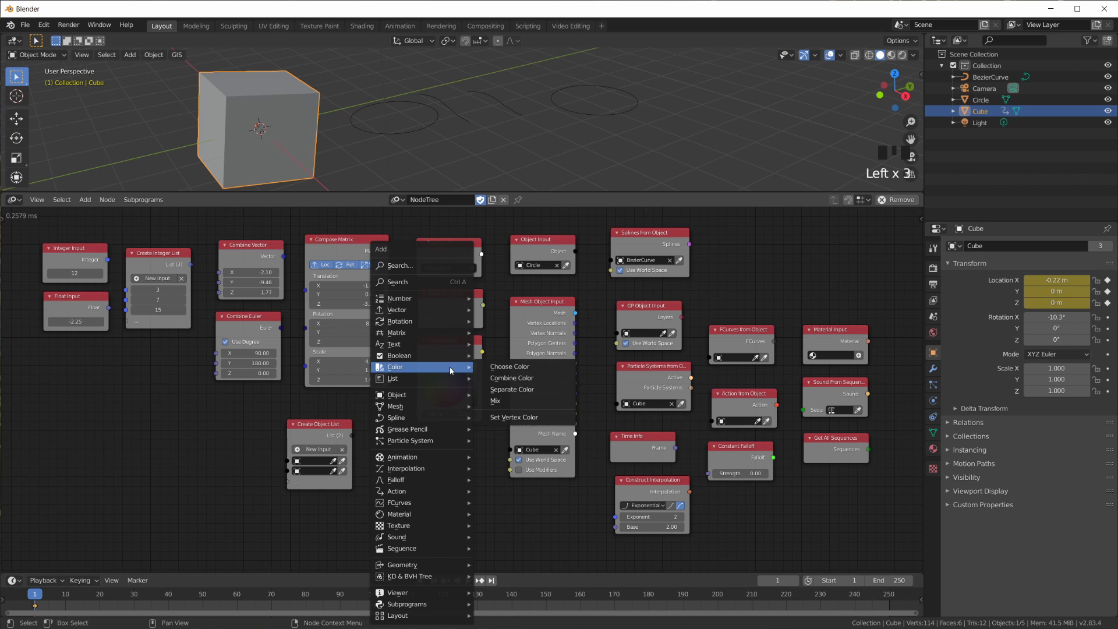
{"action": "mouse_move", "coordinate": [444, 394]}
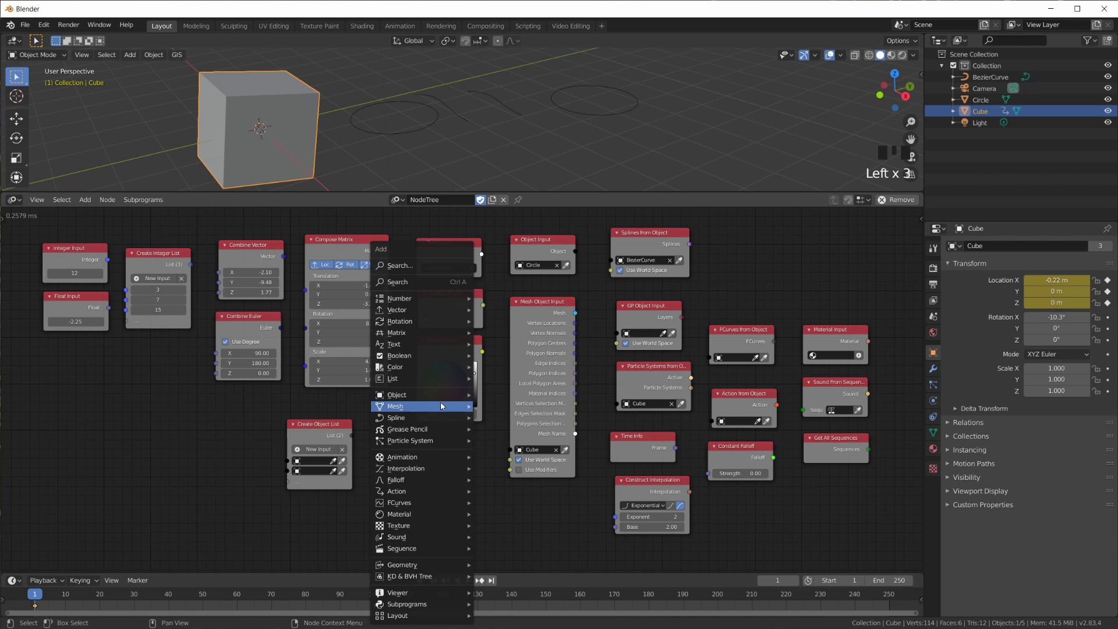
{"action": "mouse_move", "coordinate": [540, 315]}
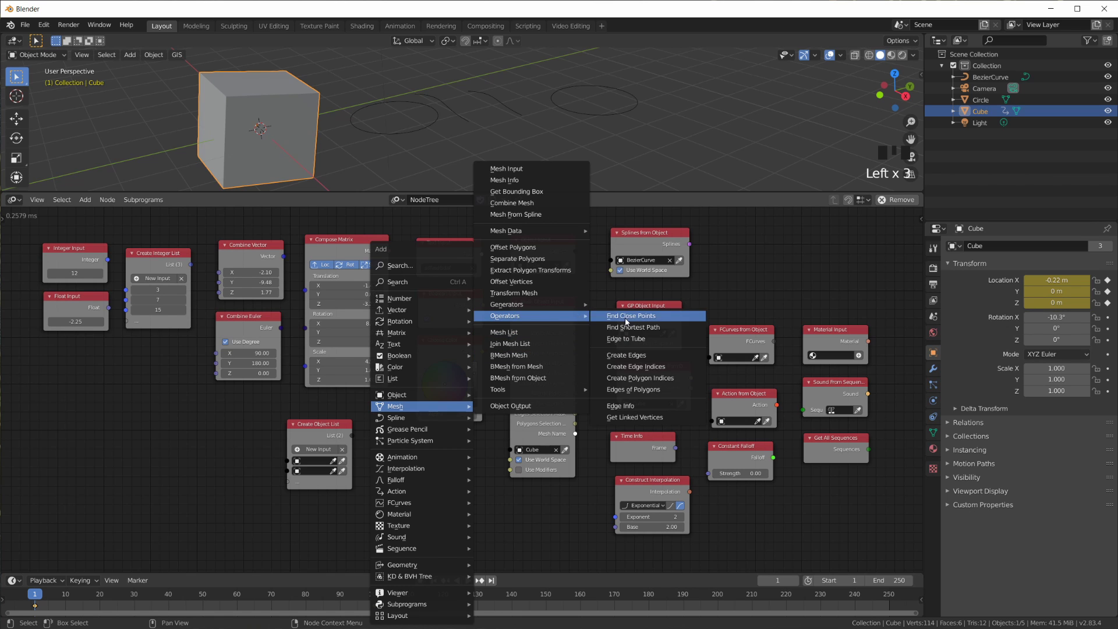
{"action": "key", "text": "Home"}
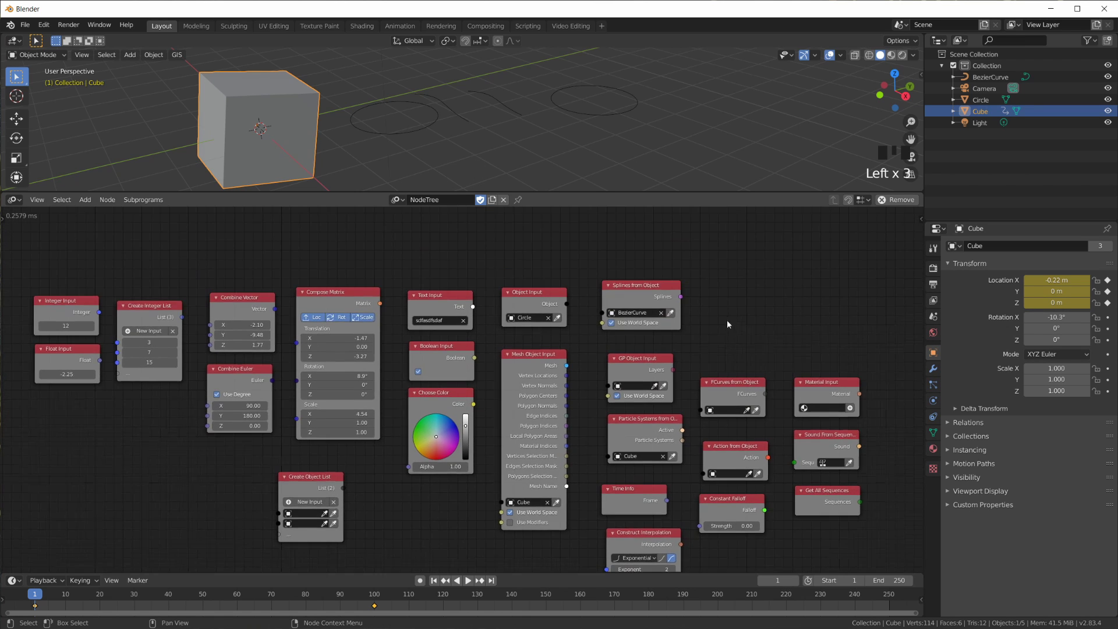
Search for the Find Shortest Path node, add it, and place it above the Material Input node.
{"action": "middle_click_drag", "start_coordinate": [728, 326], "coordinate": [657, 276]}
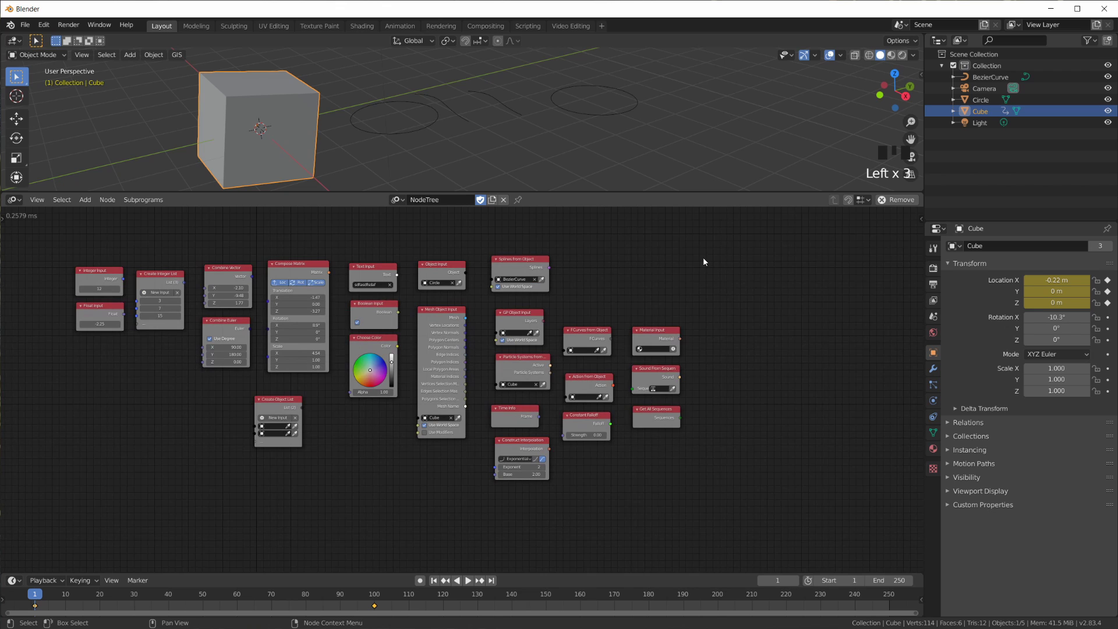
{"action": "key", "text": "shift+a"}
{"action": "key", "text": "ctrl+a"}
{"action": "type", "text": "sho"}
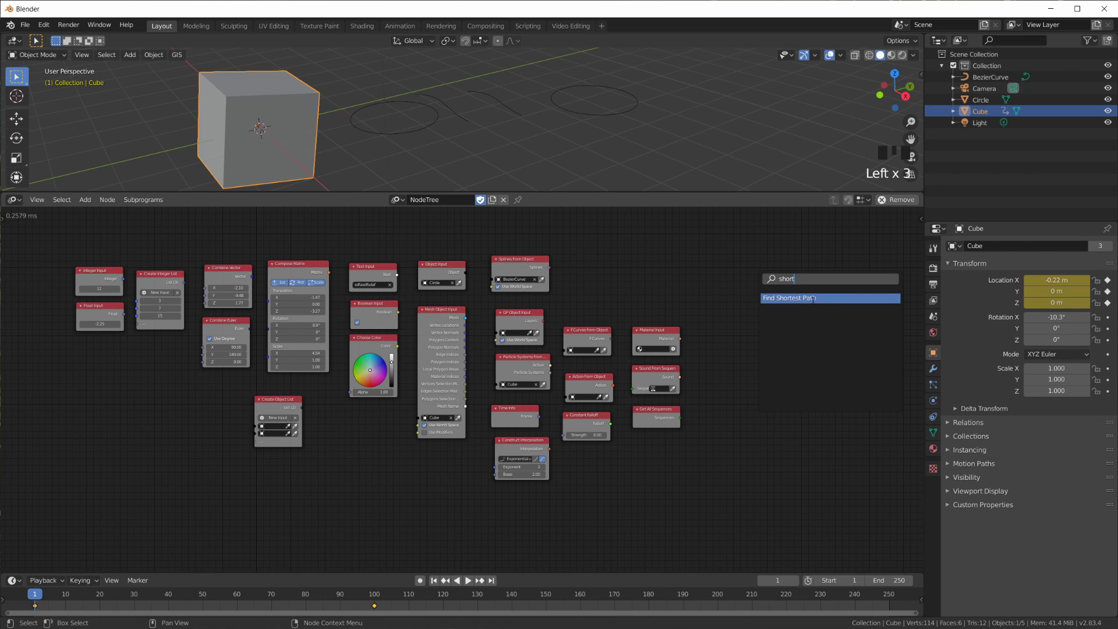
{"action": "type", "text": "rt"}
{"action": "key", "text": "Return"}
{"action": "left_click", "coordinate": [741, 272]}
{"action": "scroll", "coordinate": [741, 273], "scroll_direction": "up", "scroll_amount": 3}
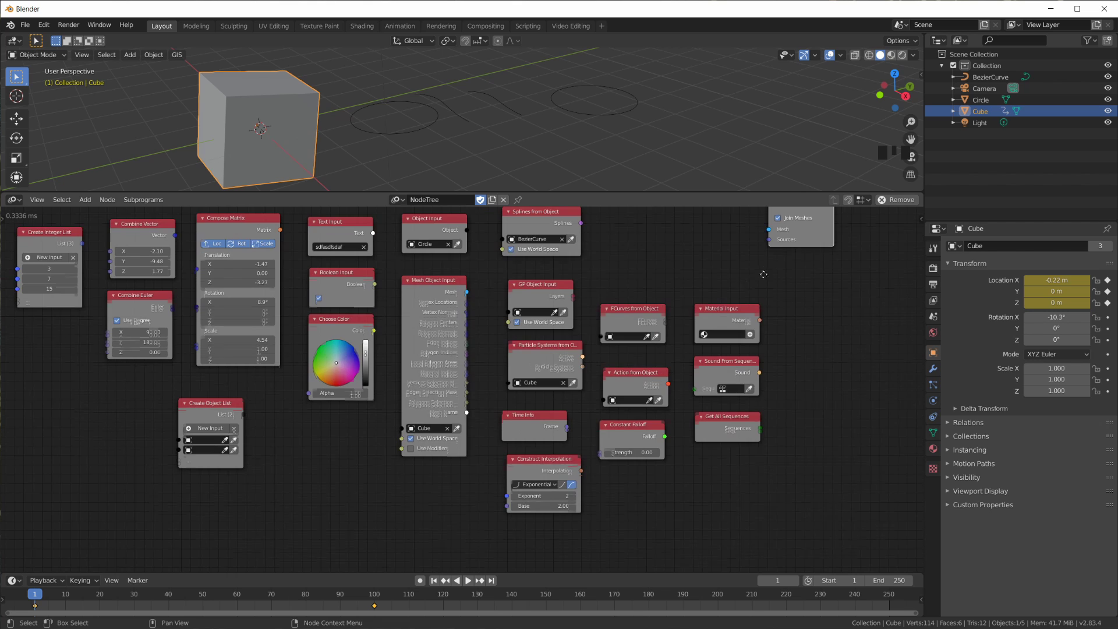
{"action": "left_click_drag", "start_coordinate": [785, 265], "coordinate": [712, 255]}
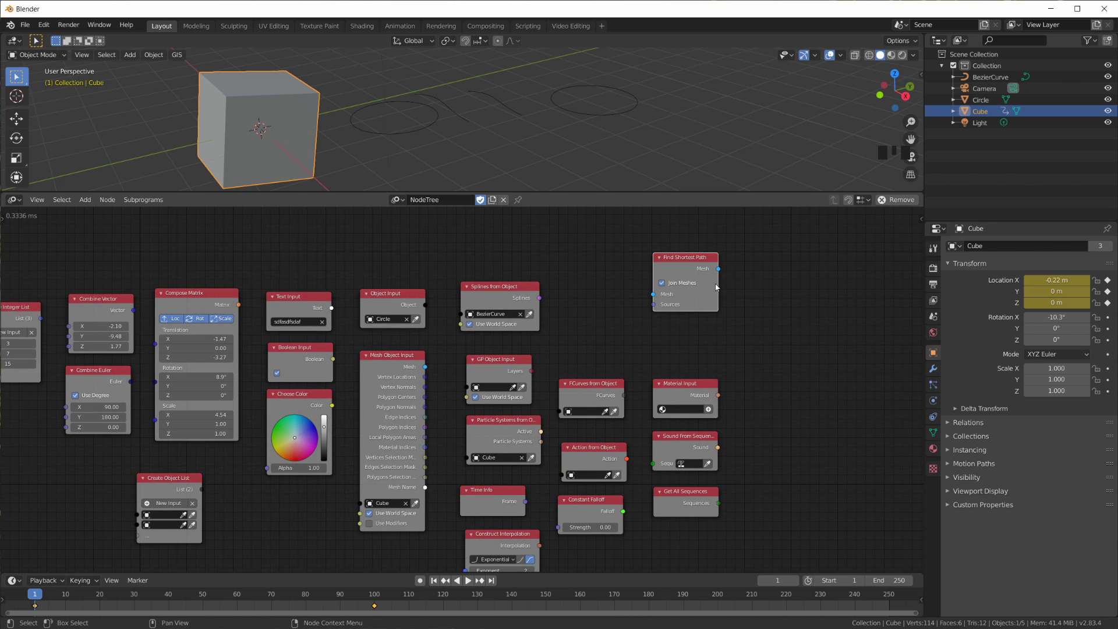
Delete the Find Shortest Path node, then look through the node search list and the Number category of addable nodes.
{"action": "key", "text": "shift+a"}
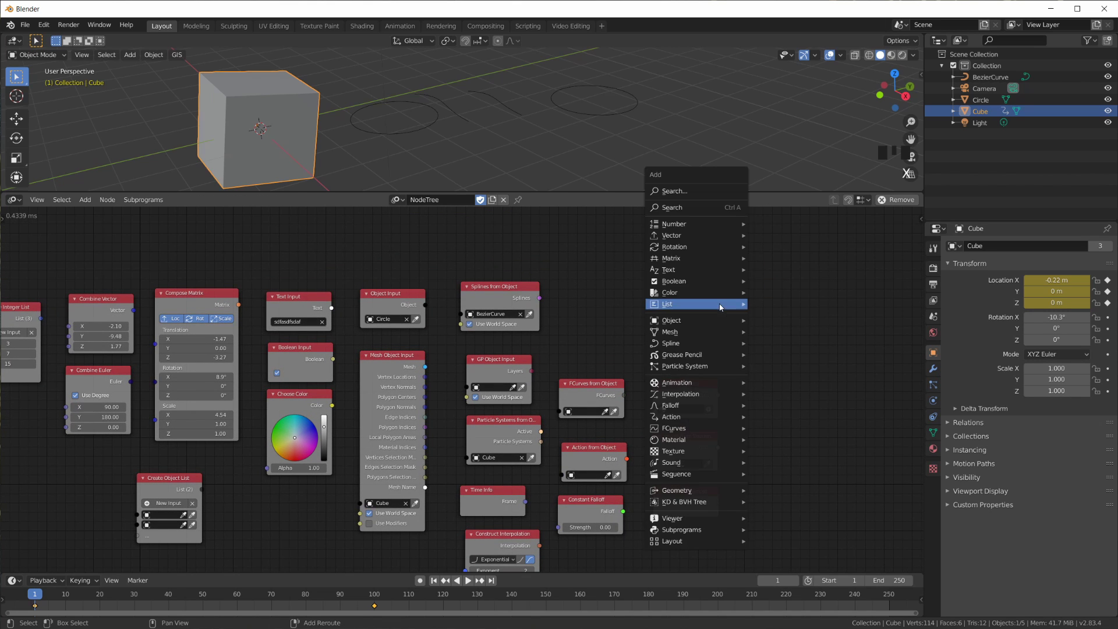
{"action": "key", "text": "ctrl+a"}
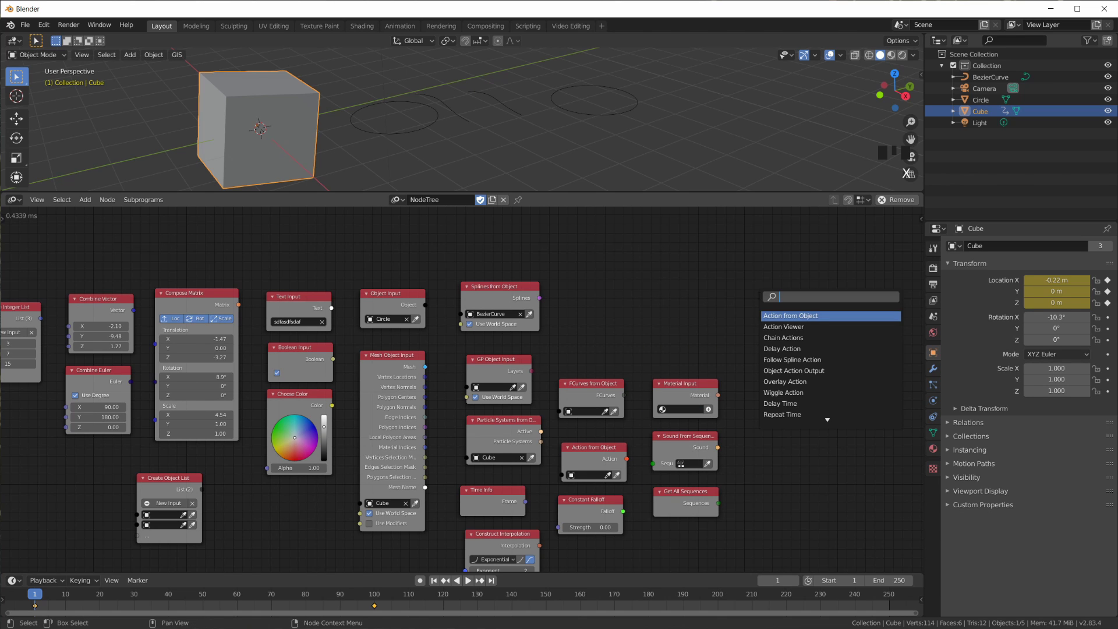
{"action": "key", "text": "Escape"}
{"action": "key", "text": "shift+a"}
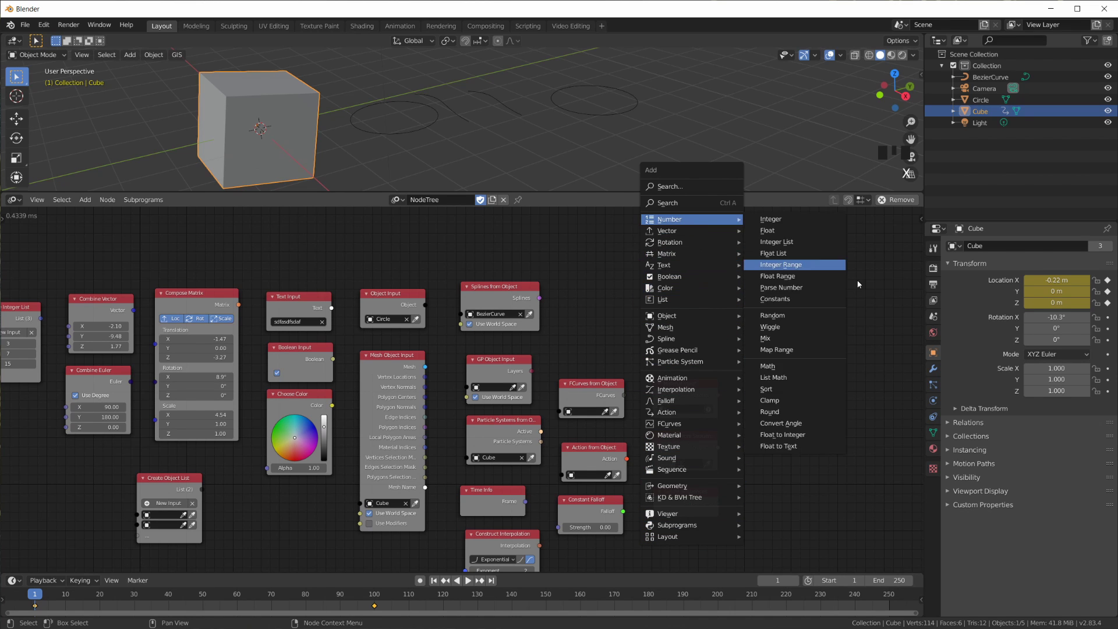
{"action": "key", "text": "ctrl+a"}
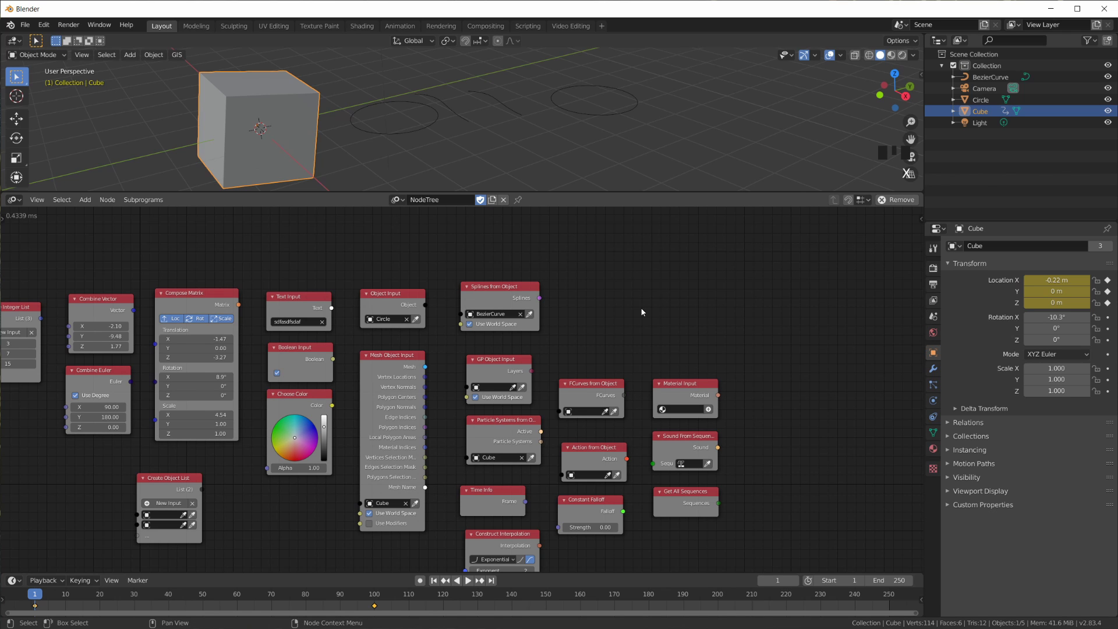
{"action": "key", "text": "Home"}
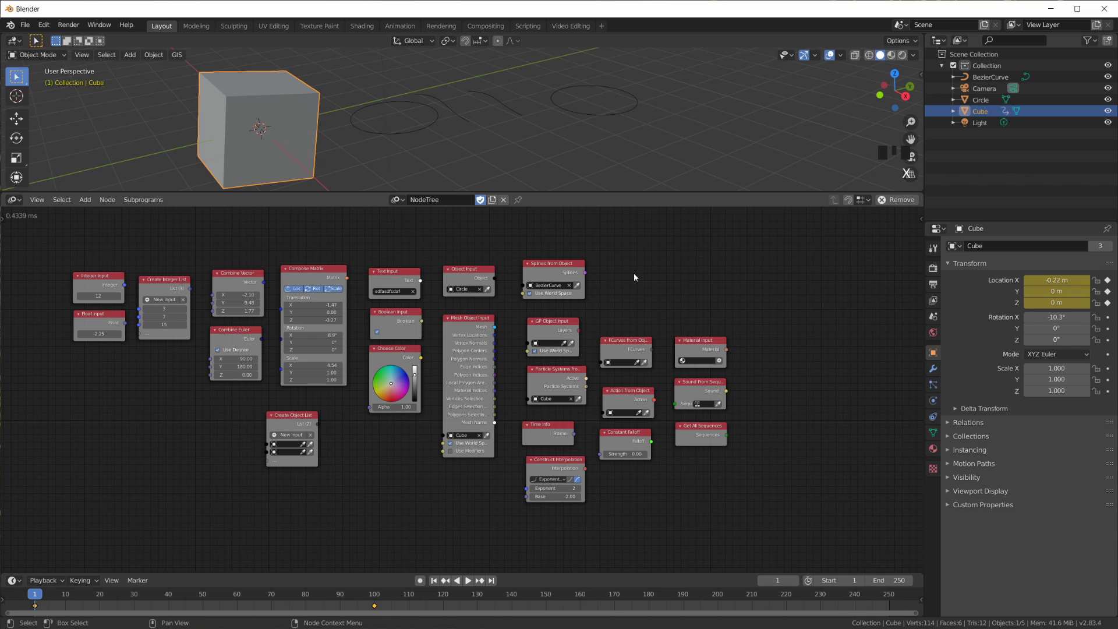
Search for the Vector Length node, add it, and place it above the Material Input node.
{"action": "key", "text": "ctrl+a"}
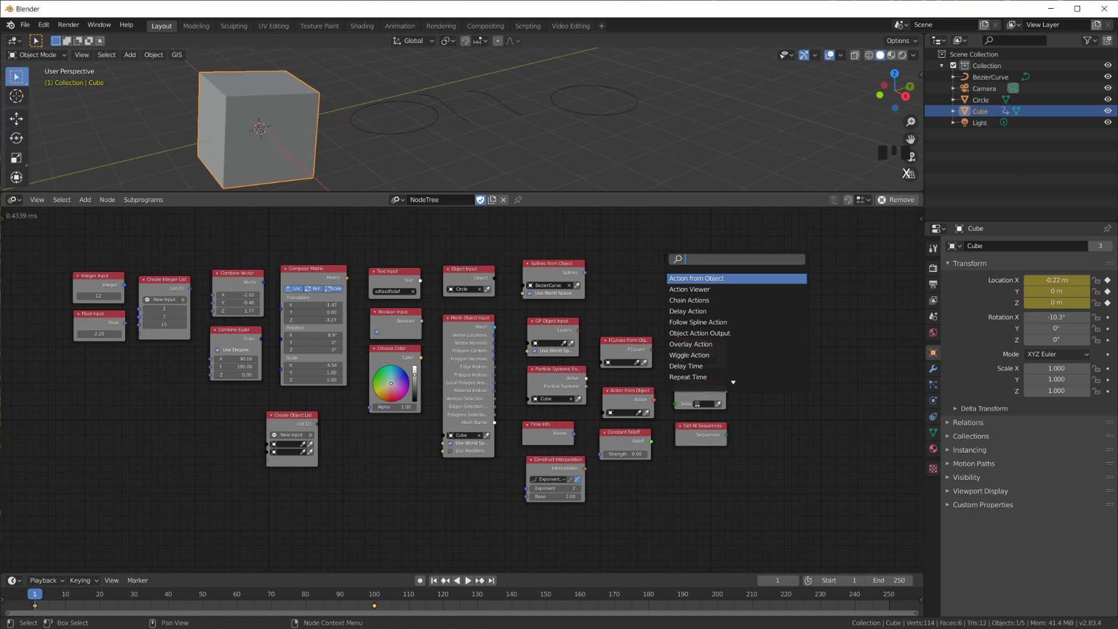
{"action": "type", "text": "vecto"}
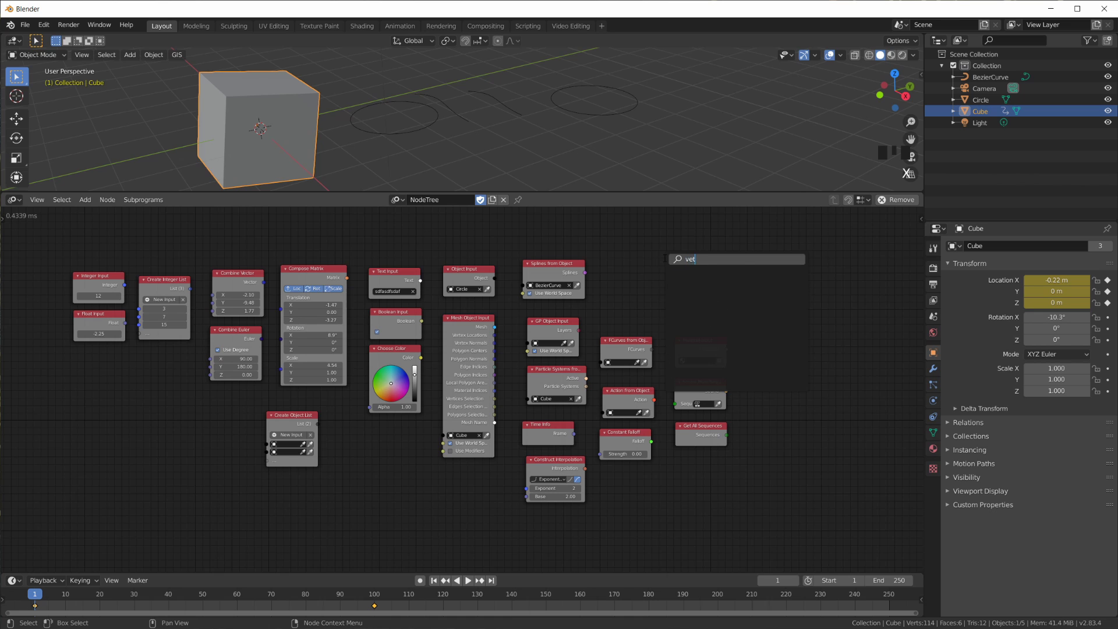
{"action": "type", "text": "r len"}
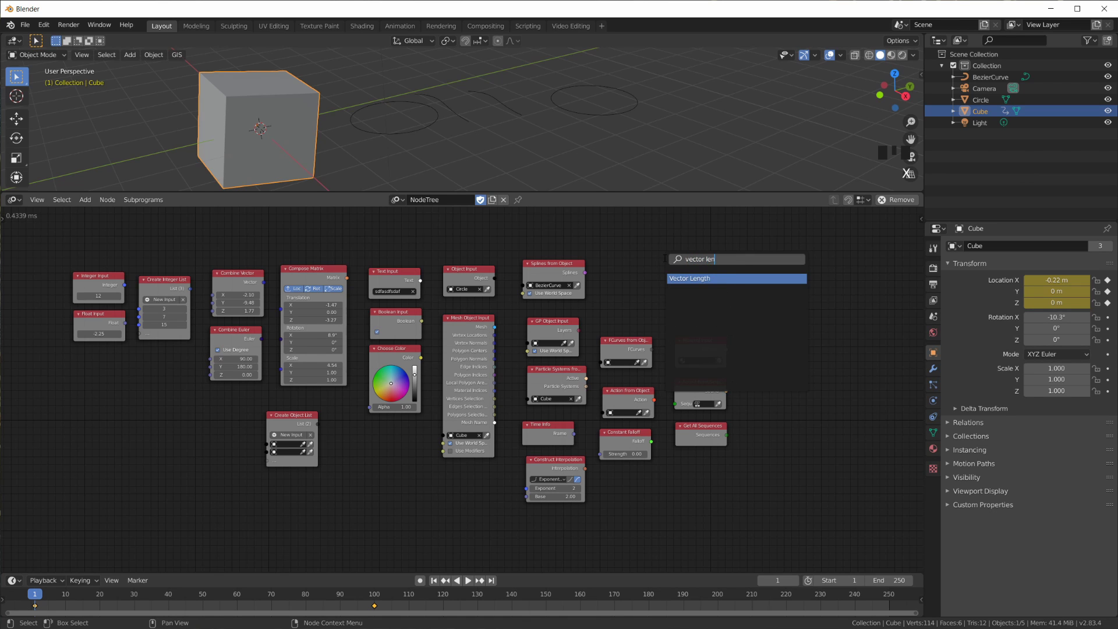
{"action": "left_click", "coordinate": [713, 278]}
{"action": "scroll", "coordinate": [584, 334], "scroll_direction": "up", "scroll_amount": 3}
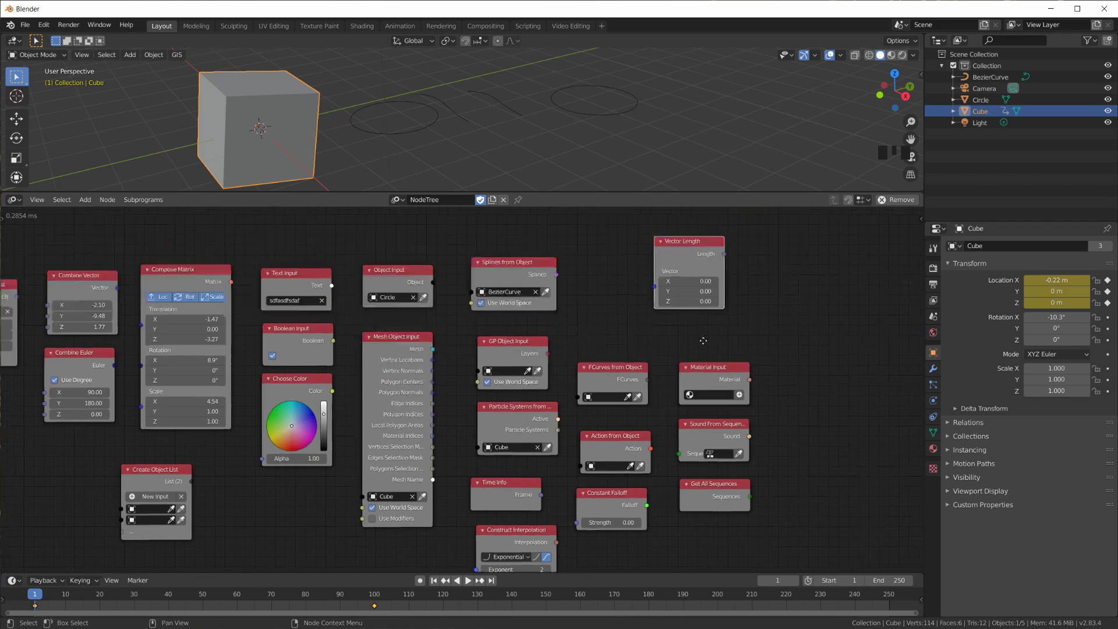
{"action": "left_click_drag", "start_coordinate": [634, 309], "coordinate": [669, 319]}
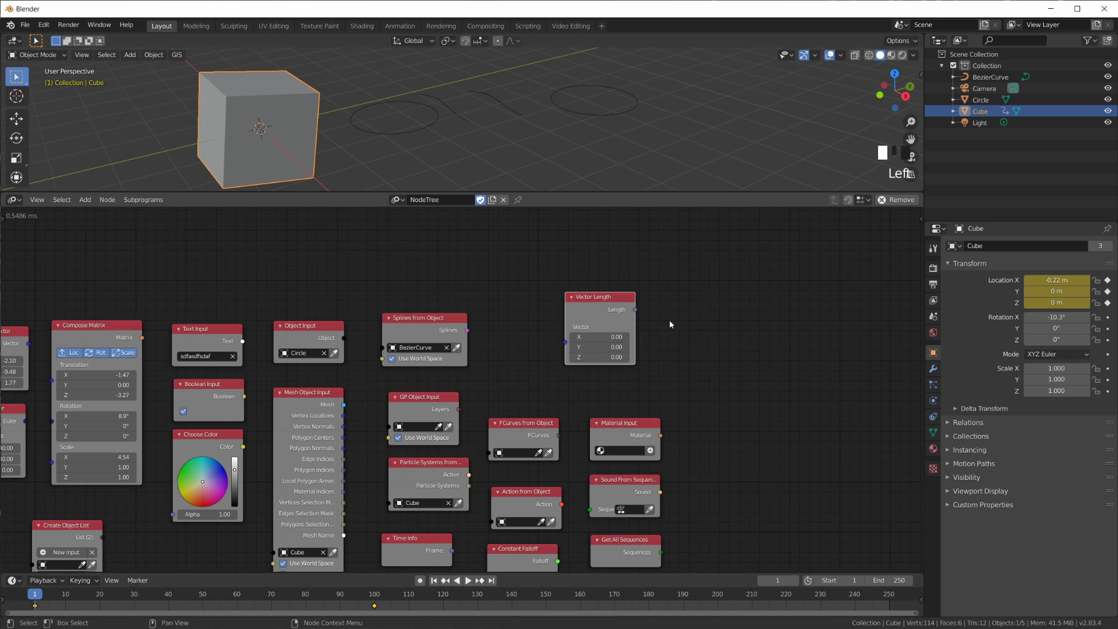
Delete the Vector Length node and bring all remaining nodes into view.
{"action": "mouse_move", "coordinate": [605, 303]}
{"action": "left_mouse_down"}
{"action": "mouse_move", "coordinate": [636, 280]}
{"action": "mouse_move", "coordinate": [619, 288]}
{"action": "left_mouse_up"}
{"action": "key", "text": "x"}
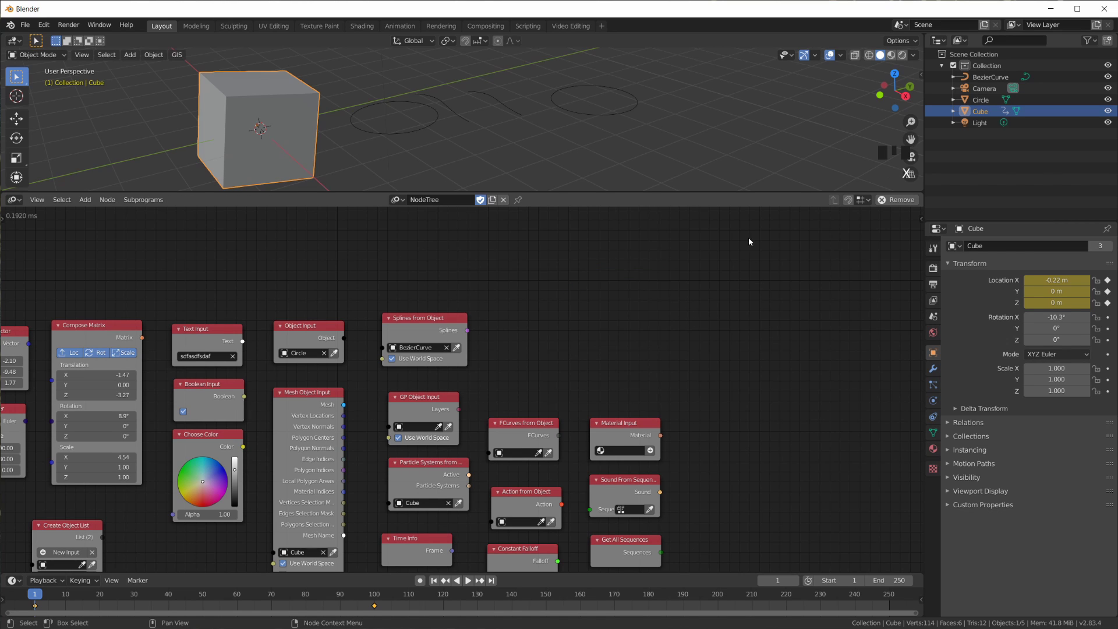
{"action": "key", "text": "ctrl+a"}
{"action": "key", "text": "Home"}
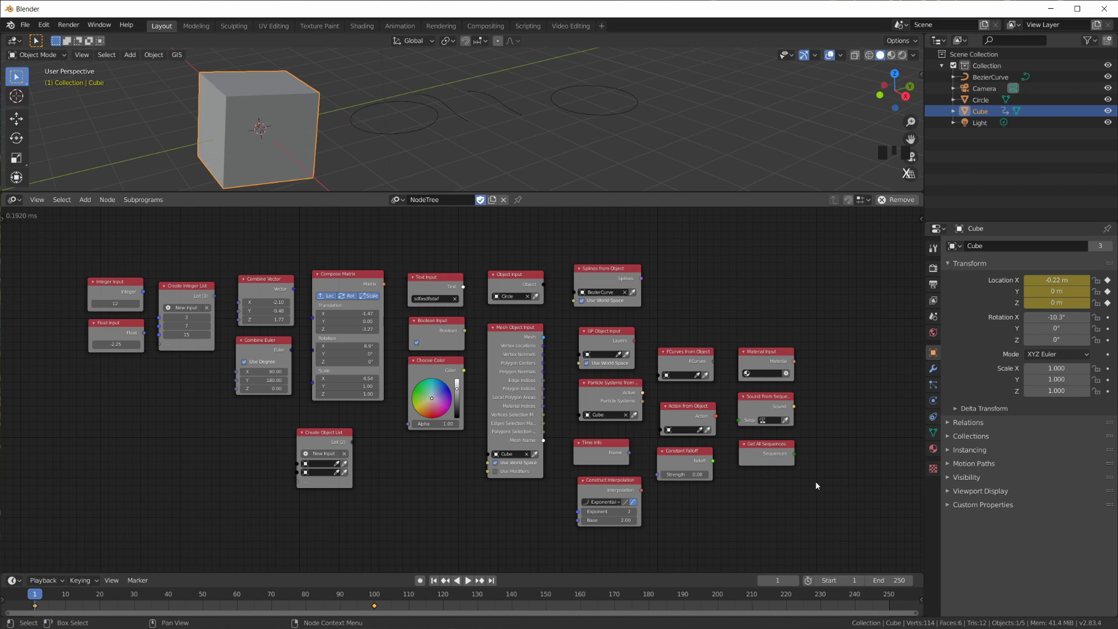
{"action": "scroll", "coordinate": [809, 484], "scroll_direction": "up", "scroll_amount": 2}
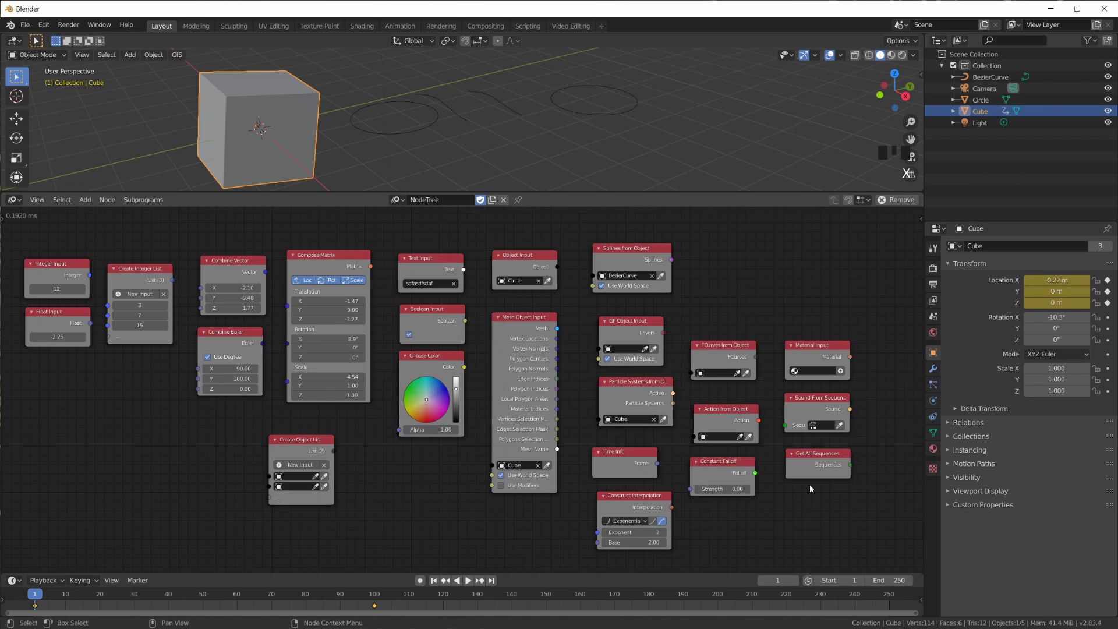